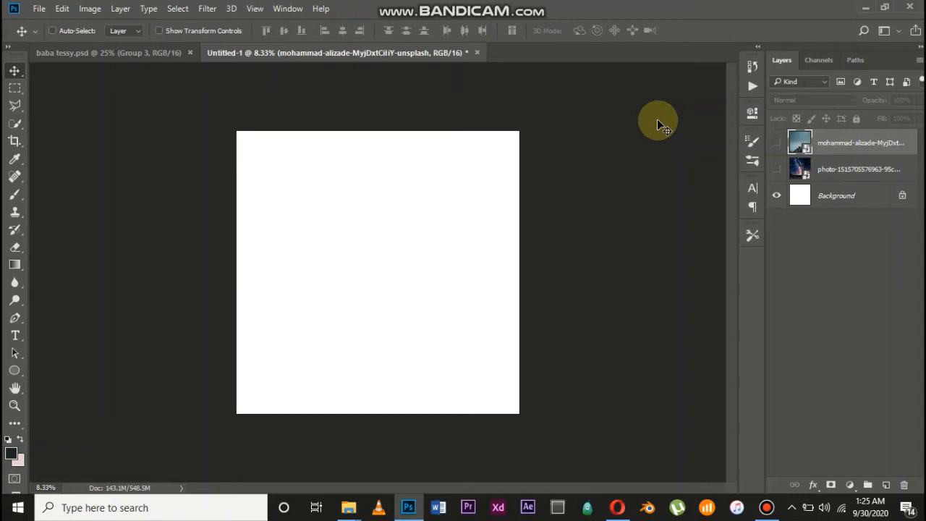
Preview the Milky Way and mountain photo layers separately, and leave both of them visible.
left_click(777, 171)
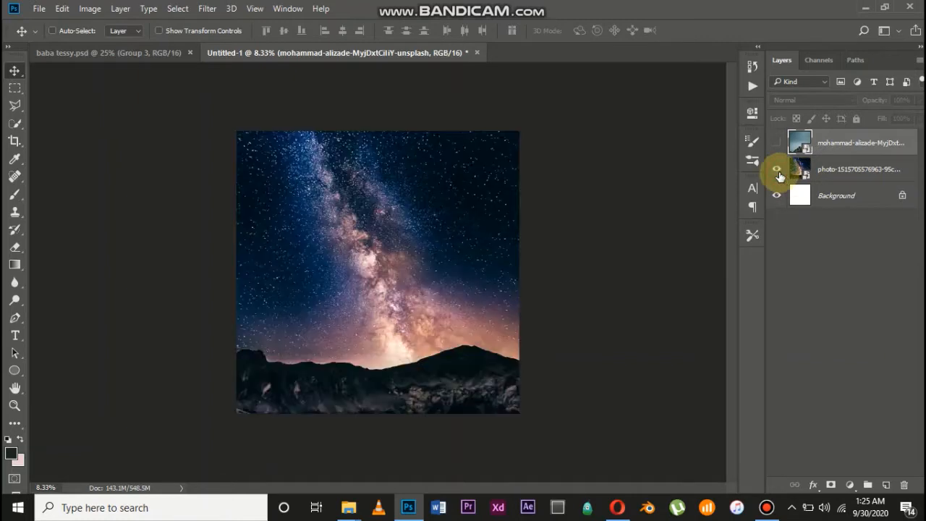
left_click(779, 172)
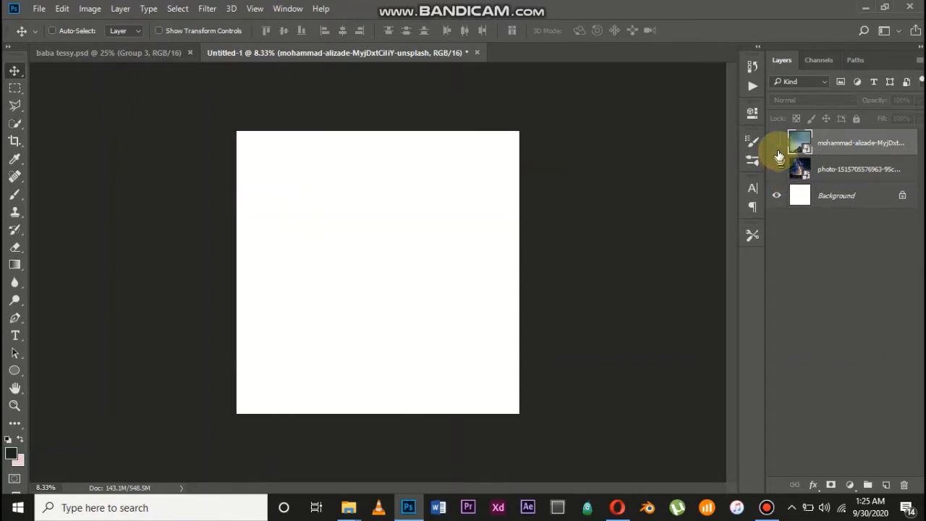
left_click(777, 144)
left_click(777, 145)
left_click(776, 169)
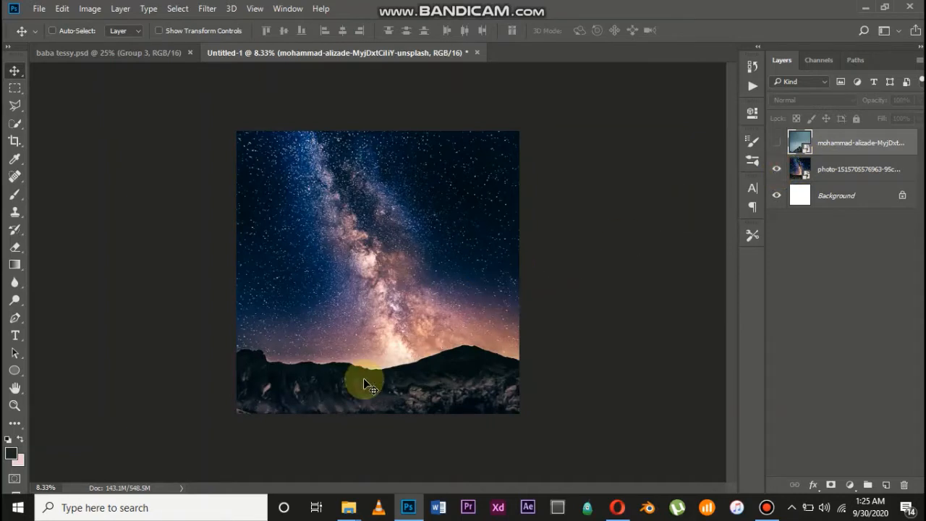
key("ctrl+plus")
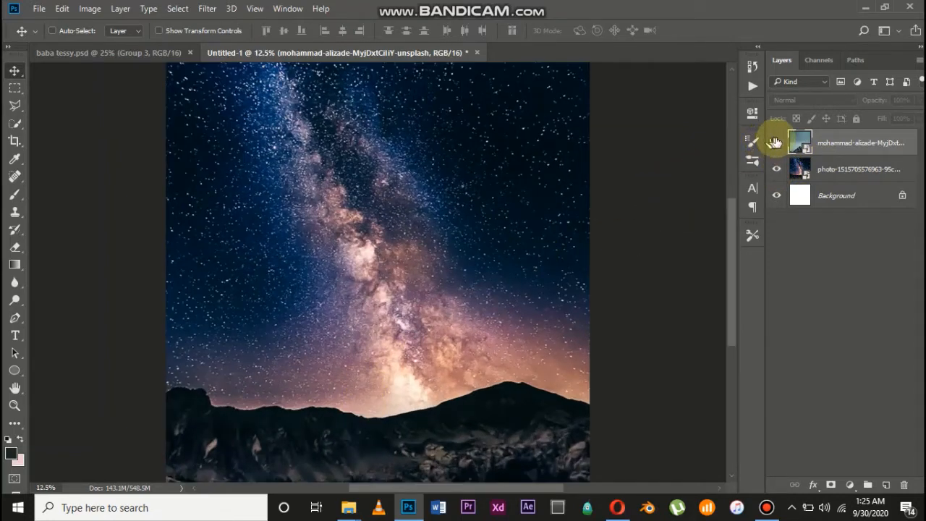
left_click(775, 143)
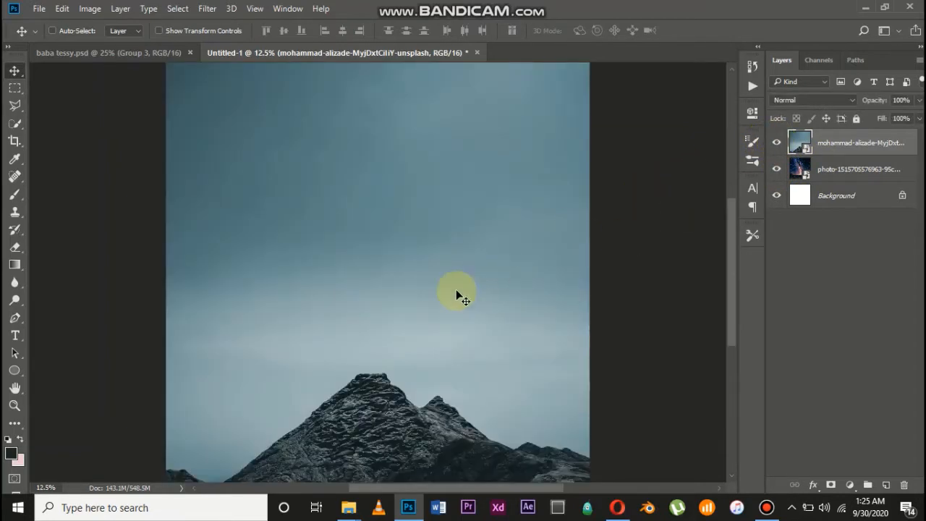
Copy the canvas-sized area of the mountain photo to a new layer and delete the original mountain smart object.
key("ctrl+minus")
key("ctrl")
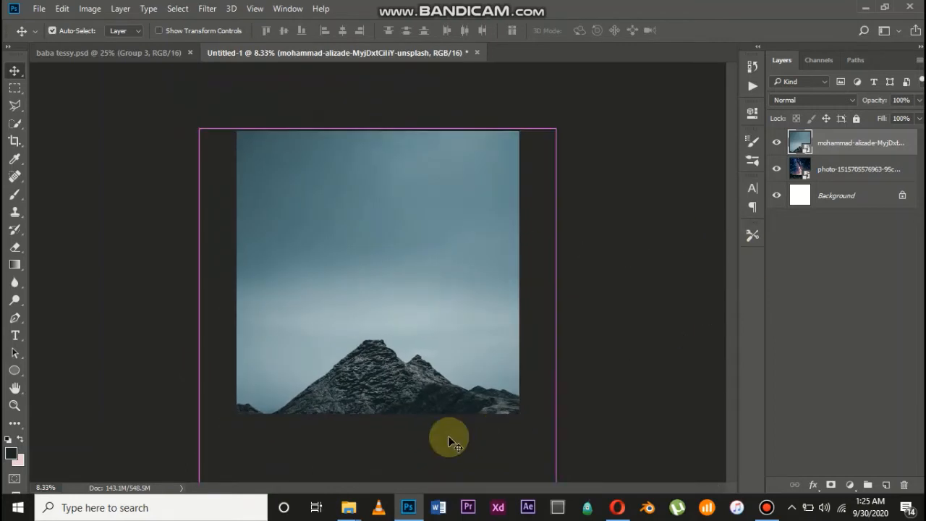
key("ctrl+a")
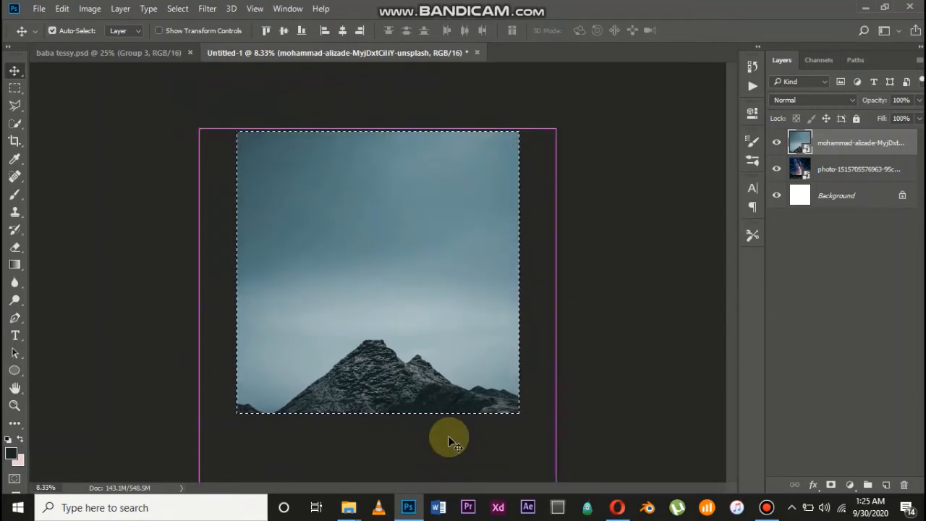
key("ctrl+shift+alt+n")
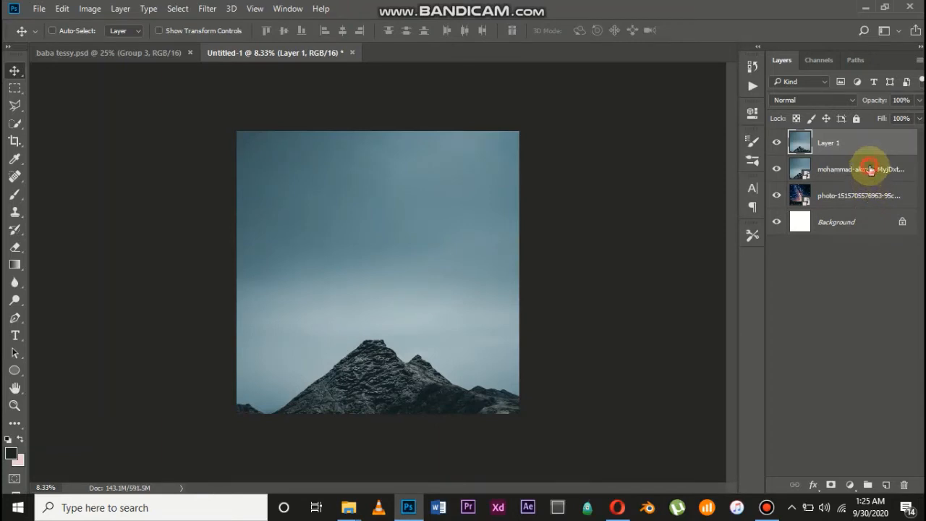
left_click(870, 169)
key("Delete")
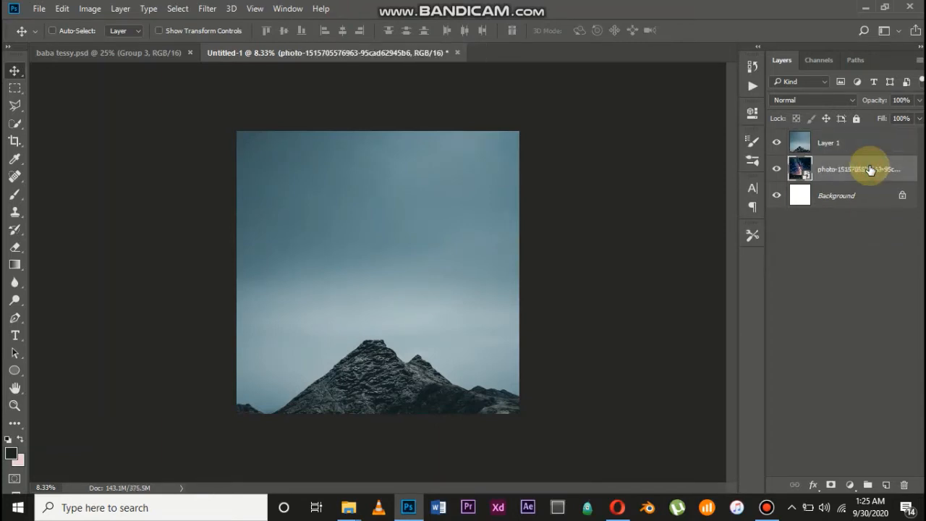
Copy the canvas-sized area of the Milky Way photo to a new layer and delete its original smart object.
key("ctrl+a")
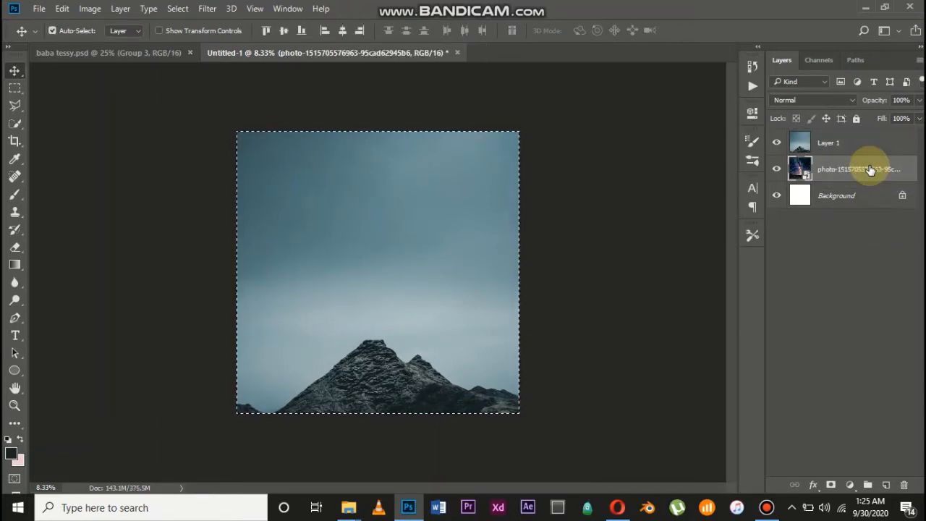
key("ctrl+j")
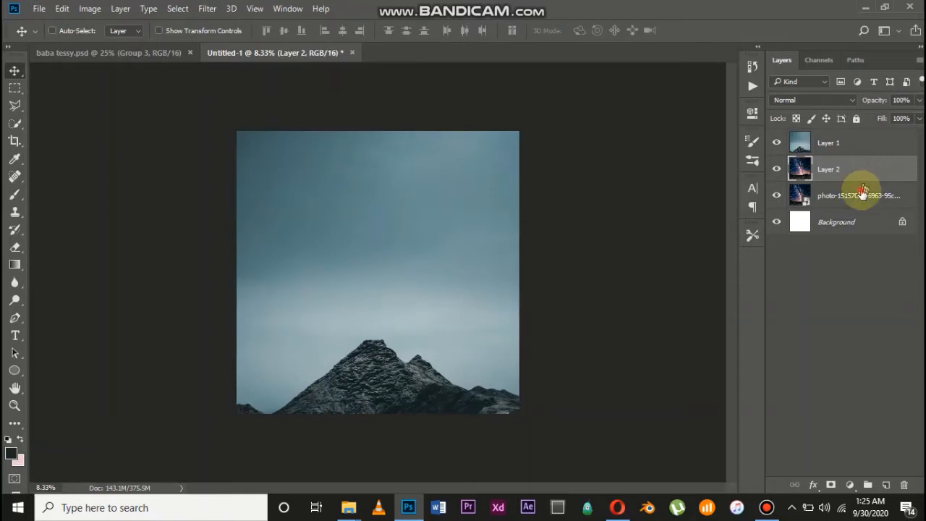
left_click(861, 194)
key("Delete")
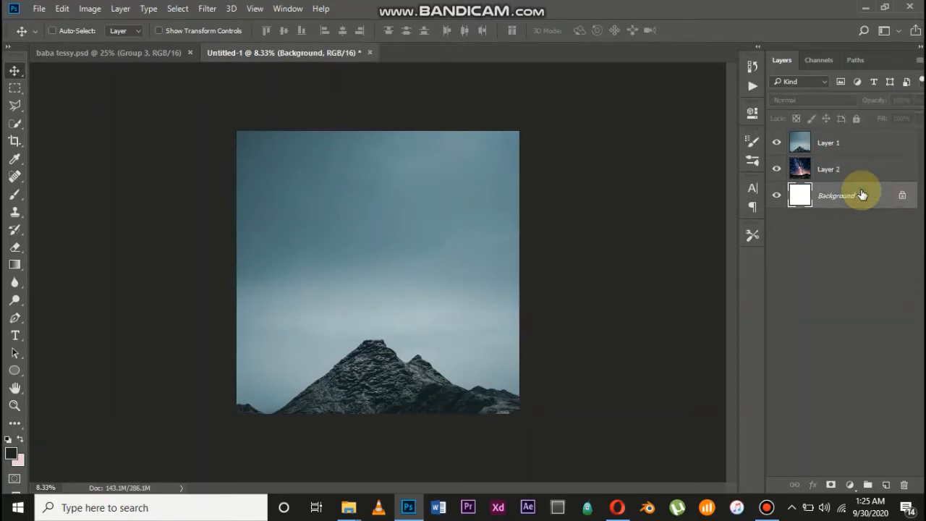
Select the entire sky on Layer 1 with the Quick Selection tool at brush size 1200.
left_click(818, 143)
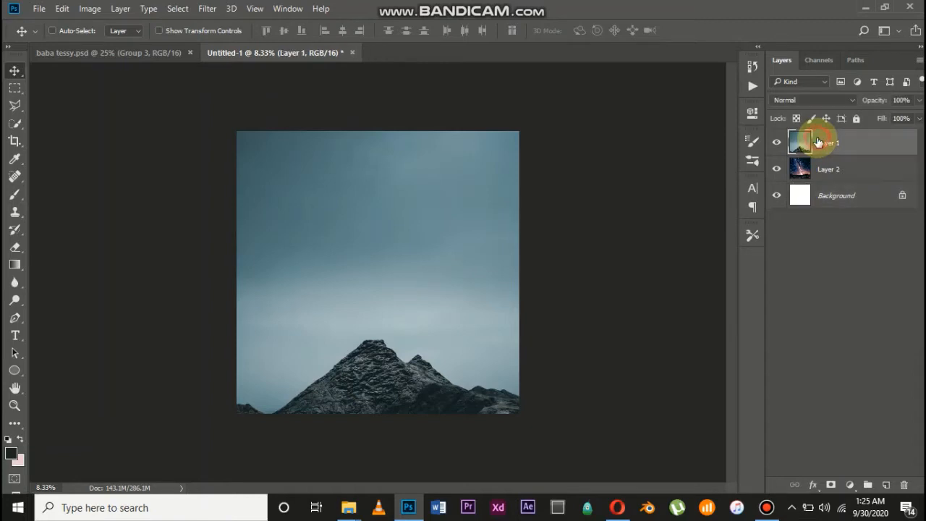
left_click(18, 122)
left_click(54, 123)
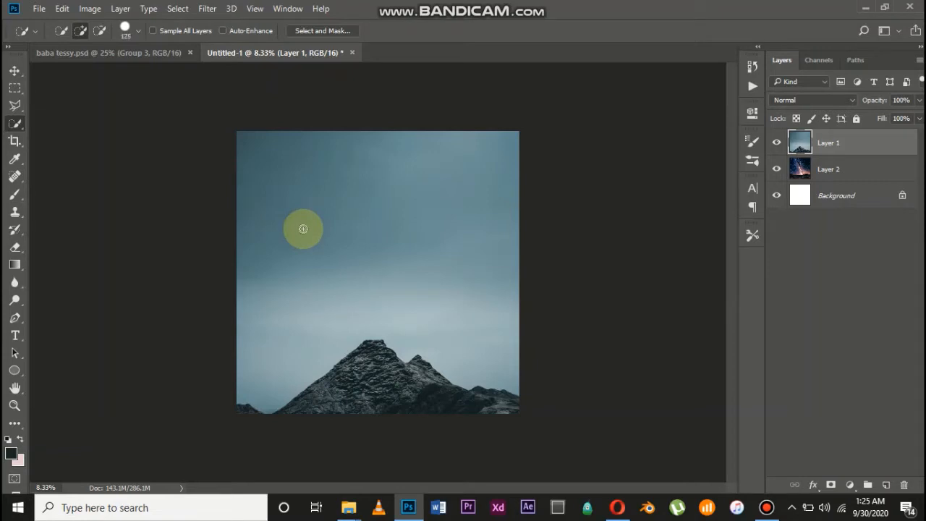
key("bracketright")
key("bracketright")
key("bracketright")
key("bracketright")
key("bracketright")
key("bracketright")
left_click(302, 229)
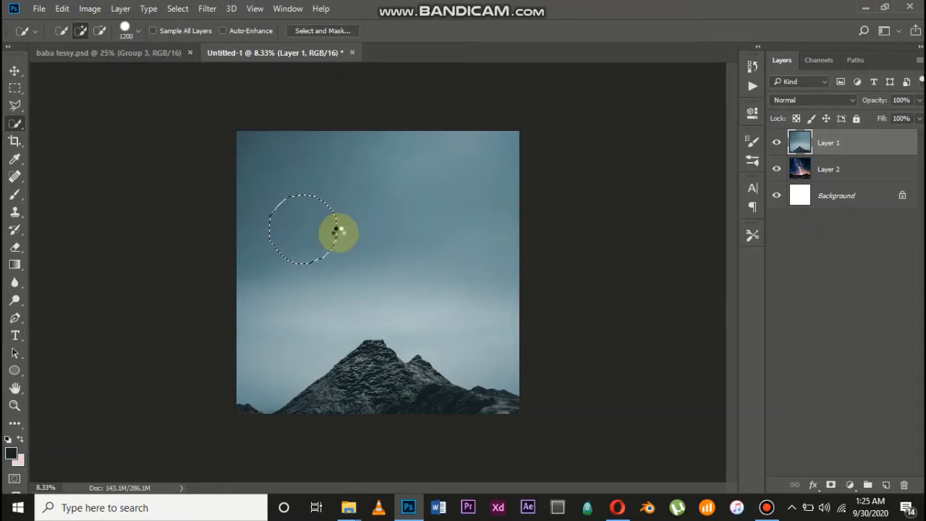
left_click(387, 245)
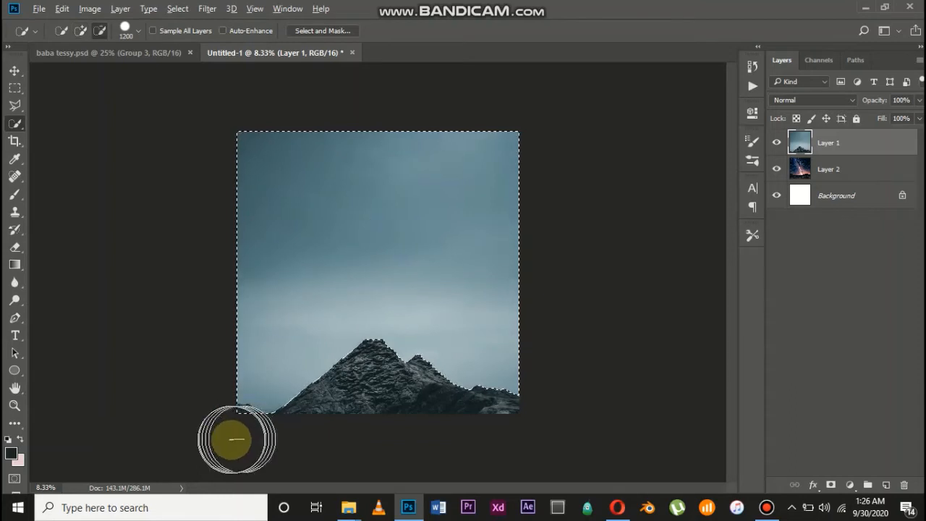
Subtract the small hill in the photo's lower-left corner from the selection and hide the selected sky with an inverted layer mask.
key("alt")
left_click(238, 439, "alt")
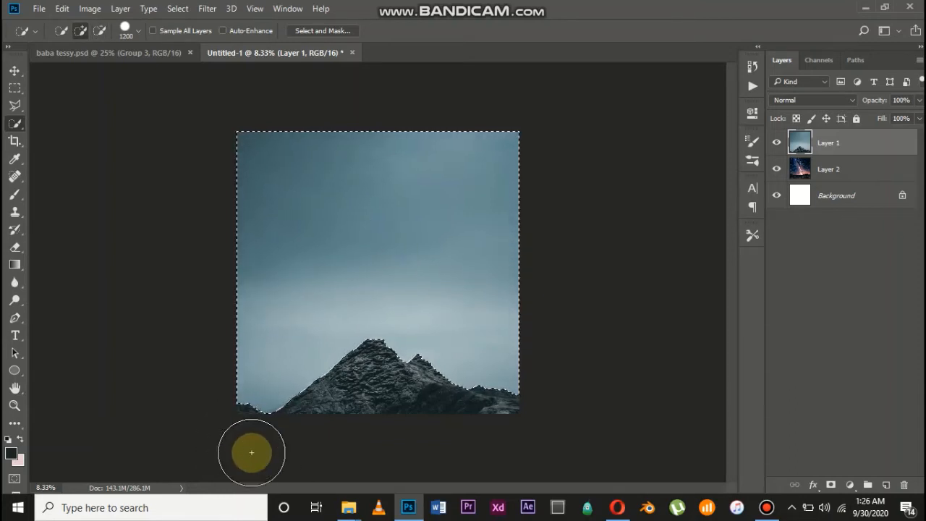
left_click(830, 484)
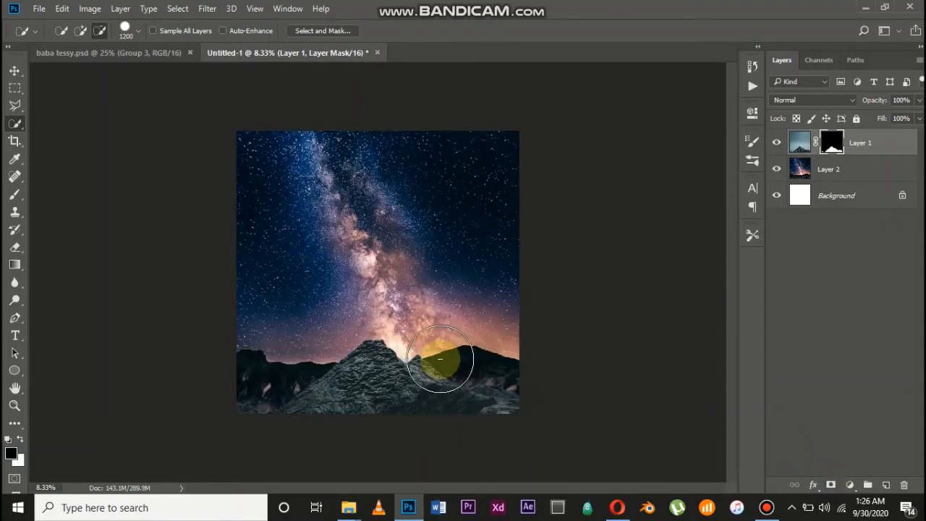
Use the Clone Stamp on Layer 2 to paint sampled starry sky over the far-left background hill.
key("ctrl+plus")
scroll(257, 374, "down", 2)
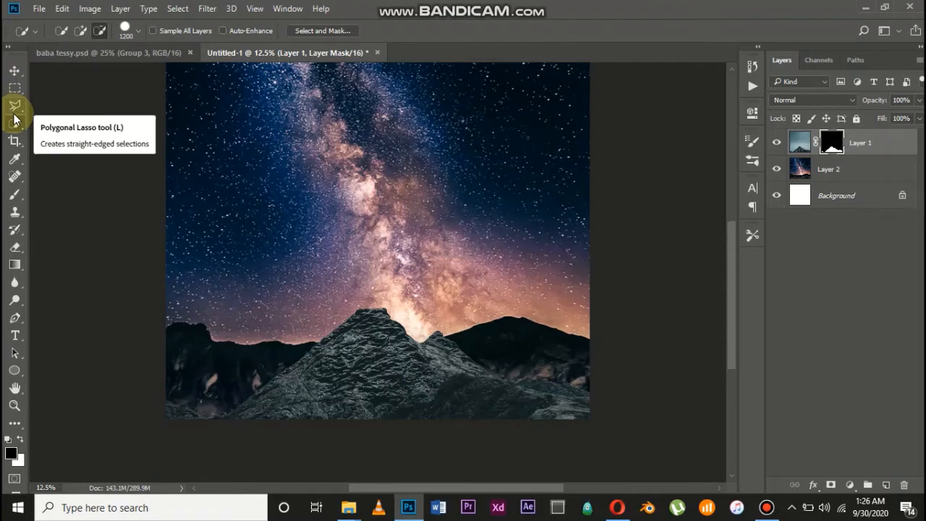
mouse_move(15, 211)
left_mouse_down()
mouse_move(74, 230)
mouse_move(80, 212)
left_mouse_up()
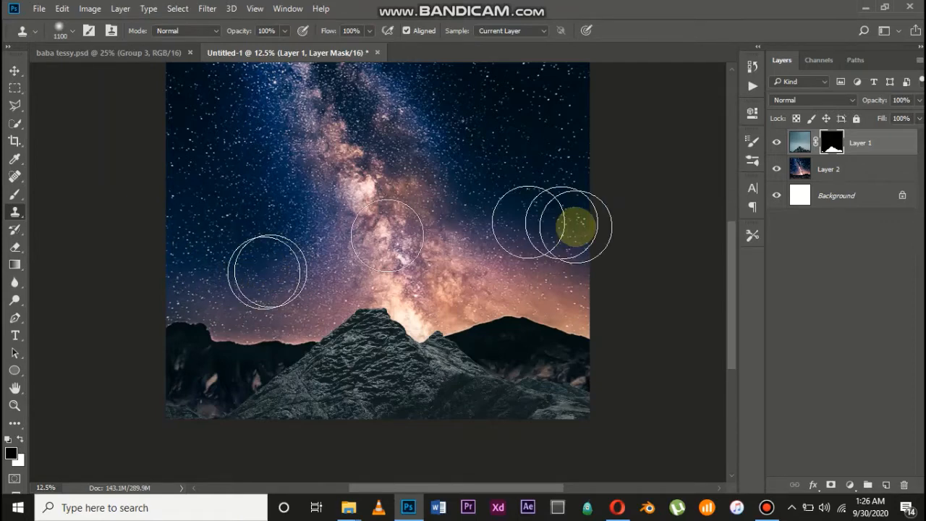
left_click(802, 171)
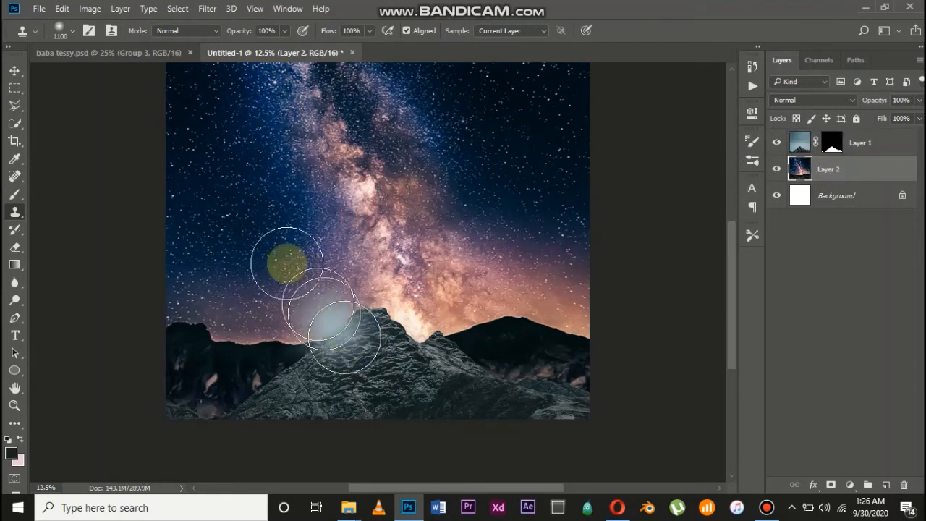
left_click(277, 258, "alt")
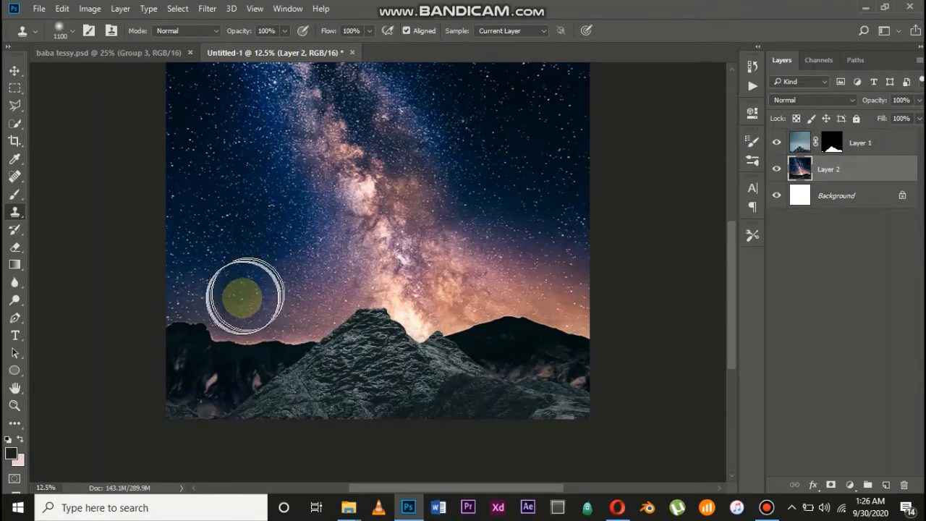
left_click(246, 298)
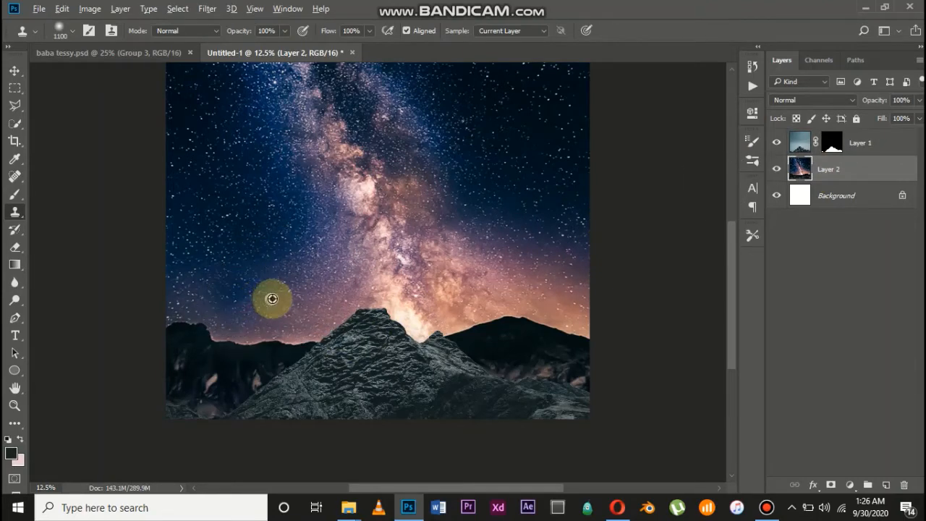
left_click(272, 298, "alt")
left_click(211, 335)
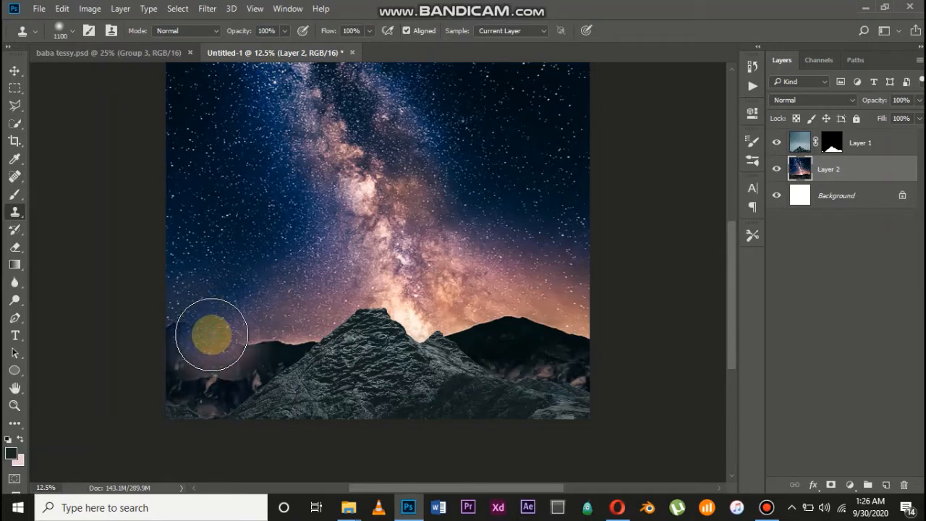
Enlarge the Clone Stamp brush to 1500 and clone starry sky over the dark hills left of the foreground mountain.
key("bracketright")
key("bracketright")
key("bracketright")
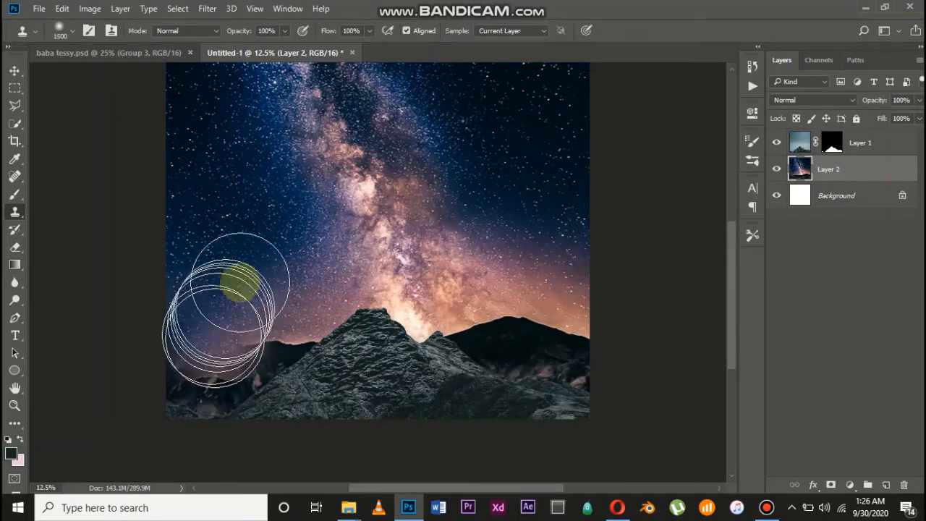
left_click(261, 277, "alt")
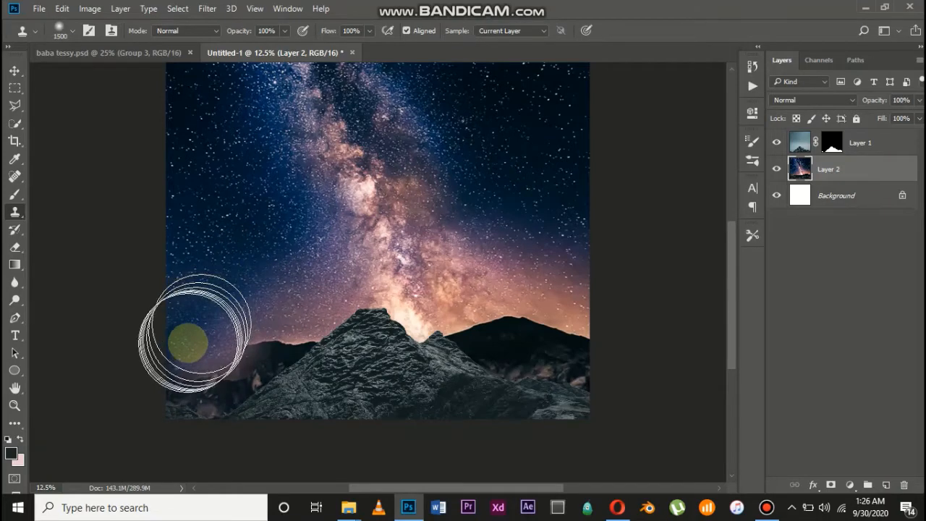
left_click(188, 345)
mouse_move(249, 313)
left_mouse_down()
mouse_move(330, 301)
mouse_move(324, 333)
mouse_move(297, 349)
left_mouse_up()
left_click(297, 348)
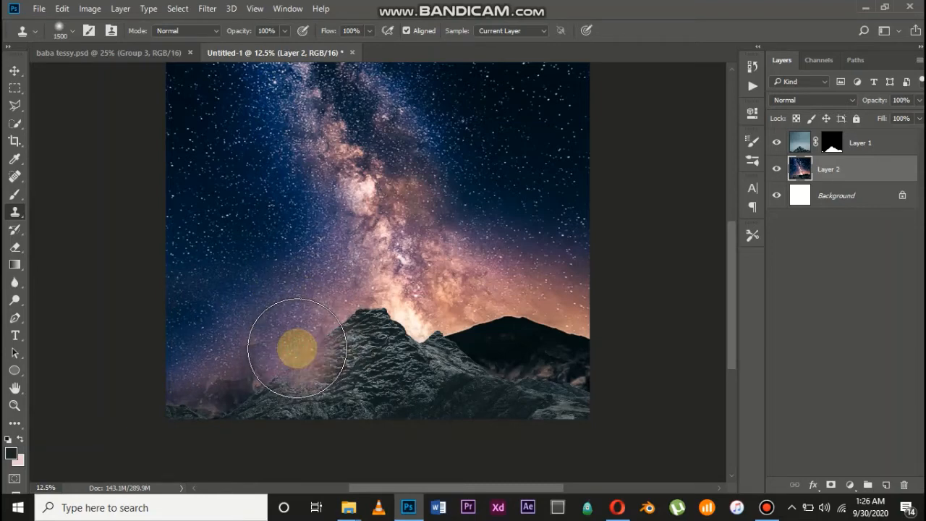
Clone sky over the remaining hills along the foreground mountain's left slope, and undo the stray stamp over the Milky Way core.
left_click(342, 300, "alt")
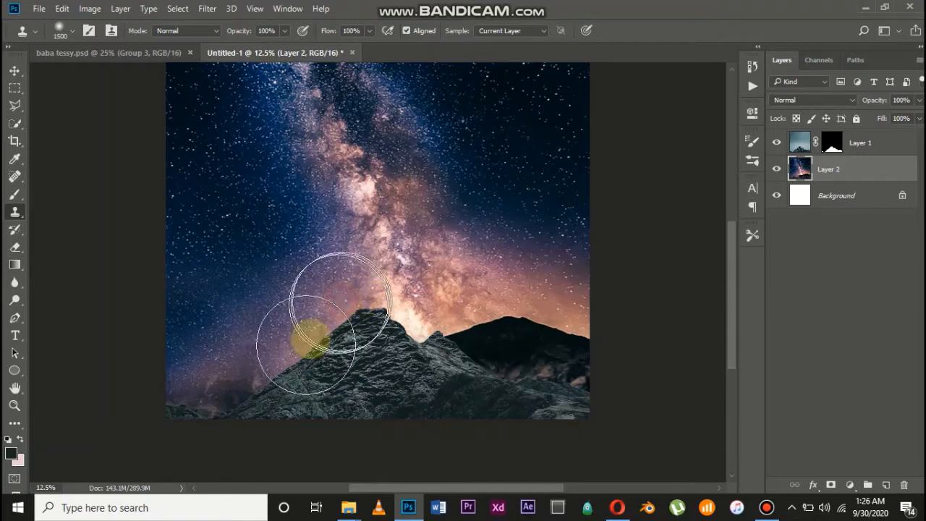
left_click(249, 399)
left_click_drag(249, 400, 248, 400)
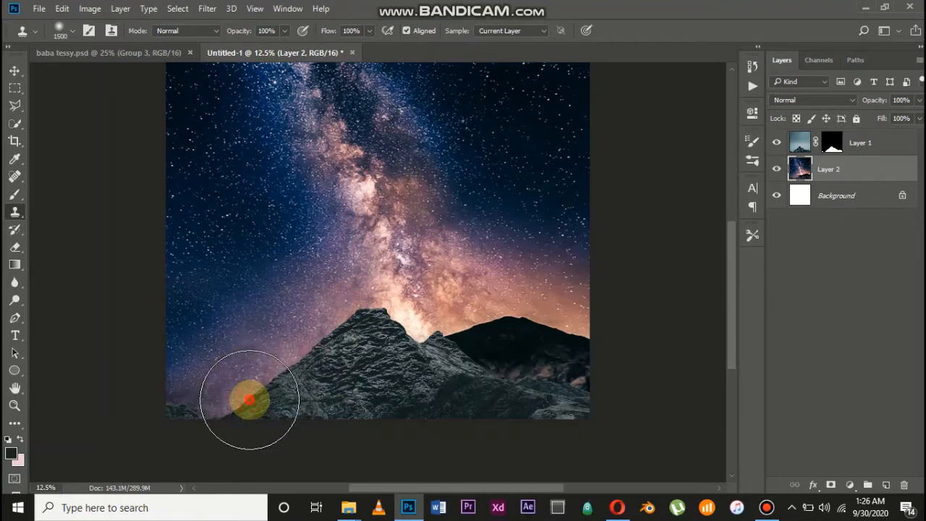
left_click(275, 350, "alt")
mouse_move(186, 413)
left_mouse_down()
mouse_move(176, 424)
mouse_move(186, 408)
mouse_move(189, 414)
mouse_move(413, 297)
left_mouse_up()
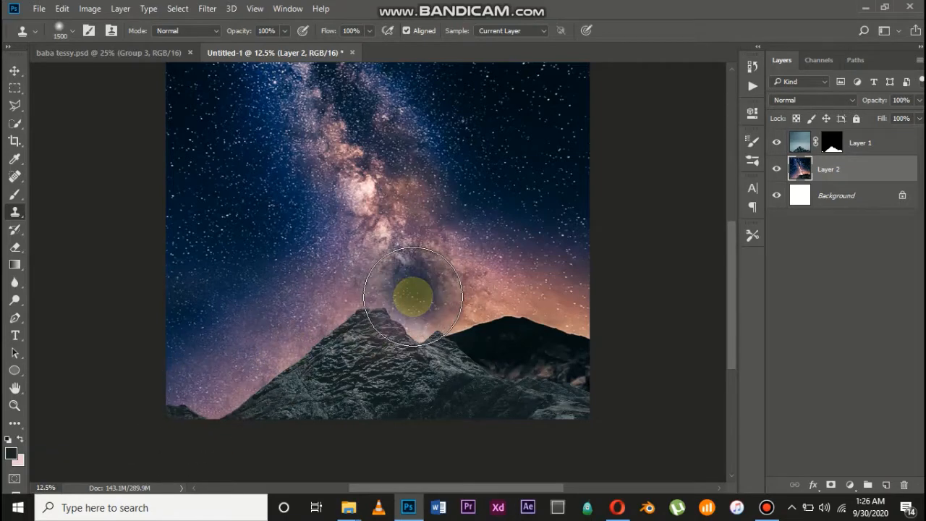
key("ctrl+z")
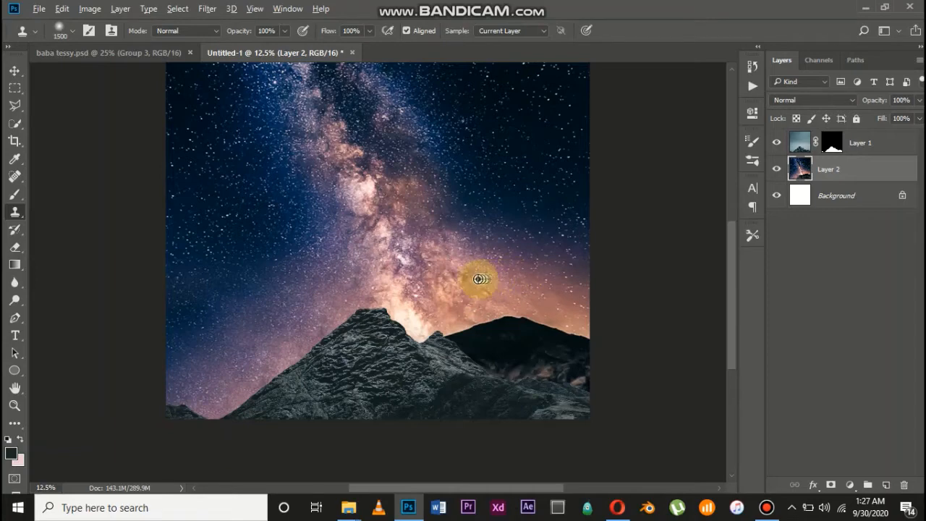
Clone the pinkish starry sky over the background hills to the right of the foreground mountain on Layer 2.
mouse_move(478, 278)
left_mouse_down()
mouse_move(520, 293)
mouse_move(464, 278)
mouse_move(449, 290)
mouse_move(467, 328)
mouse_move(456, 288)
mouse_move(498, 364)
left_mouse_up()
left_click(499, 364)
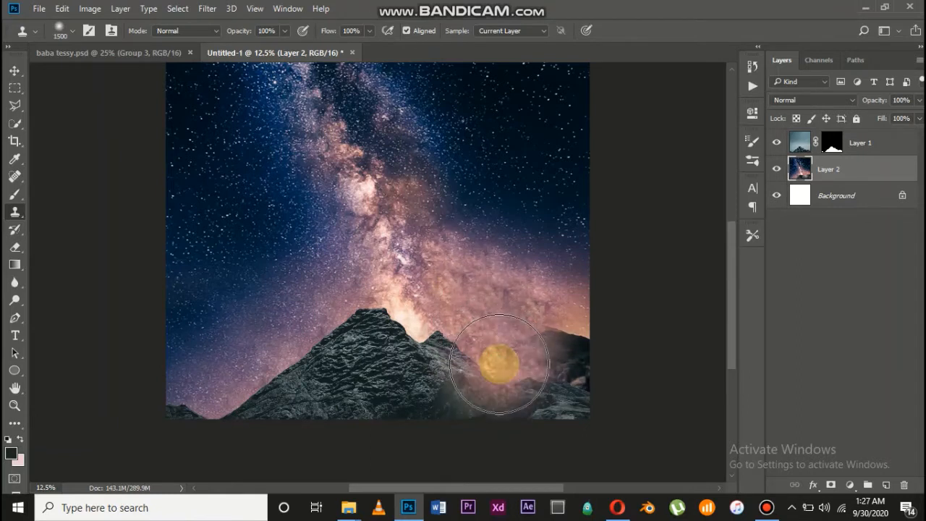
left_click(467, 332, "alt")
left_click_drag(547, 368, 548, 382)
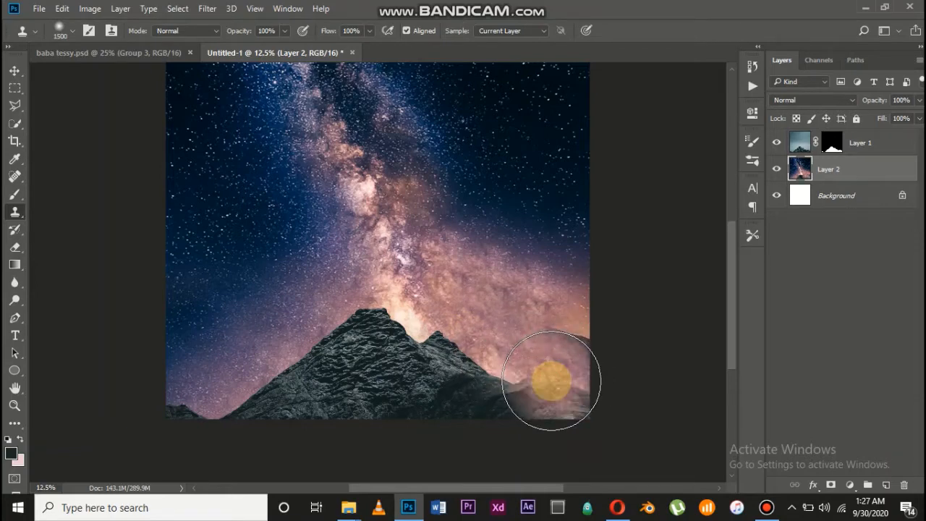
left_click(519, 262, "alt")
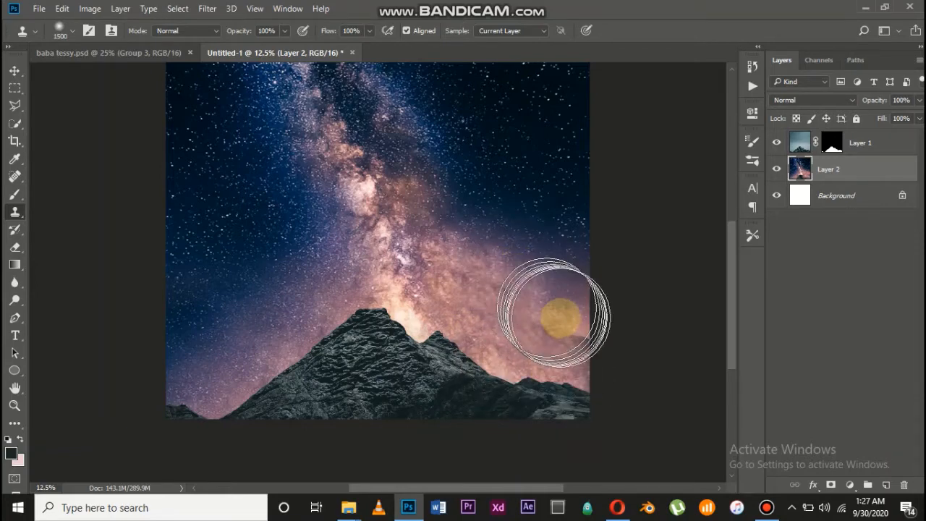
left_click(569, 319)
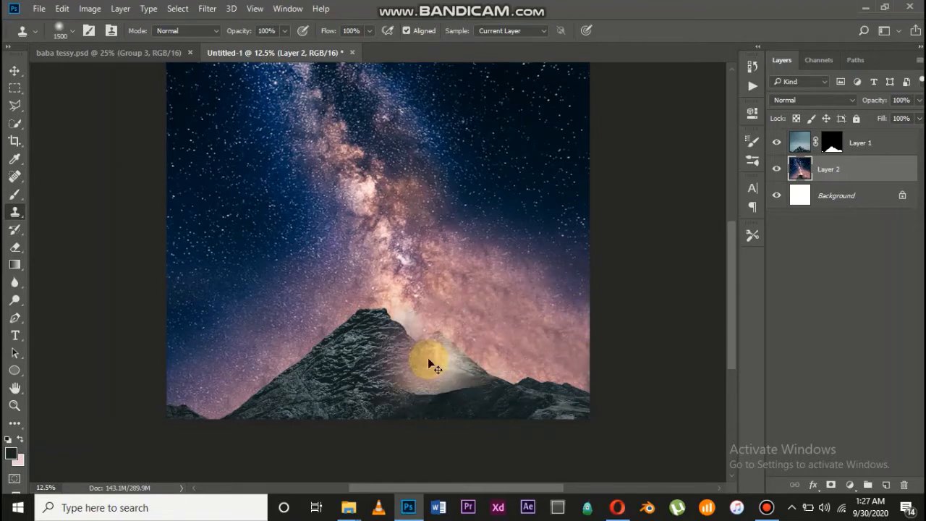
Switch to File Explorer and place the Subject image from the mountain Climber Manipulation folder into the Untitled-1 composition.
key("ctrl+minus")
left_click(14, 70)
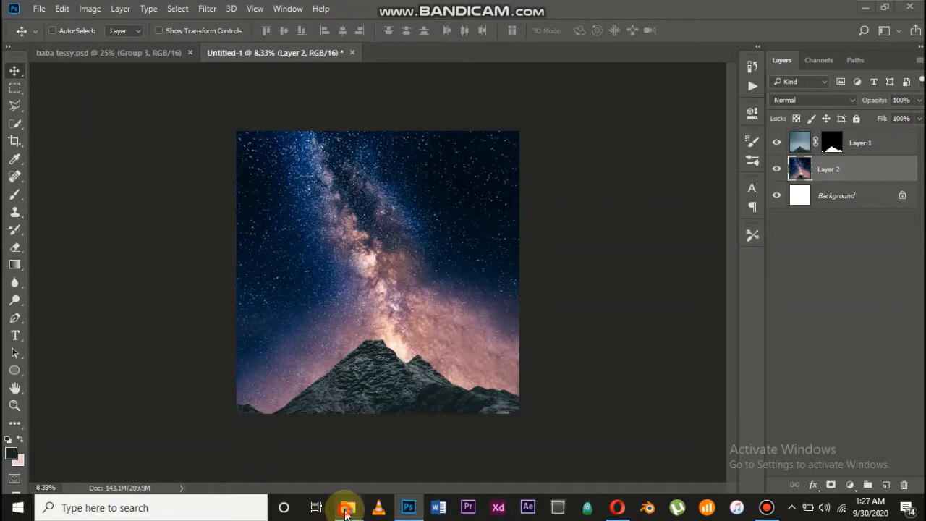
mouse_move(345, 511)
left_click(311, 443)
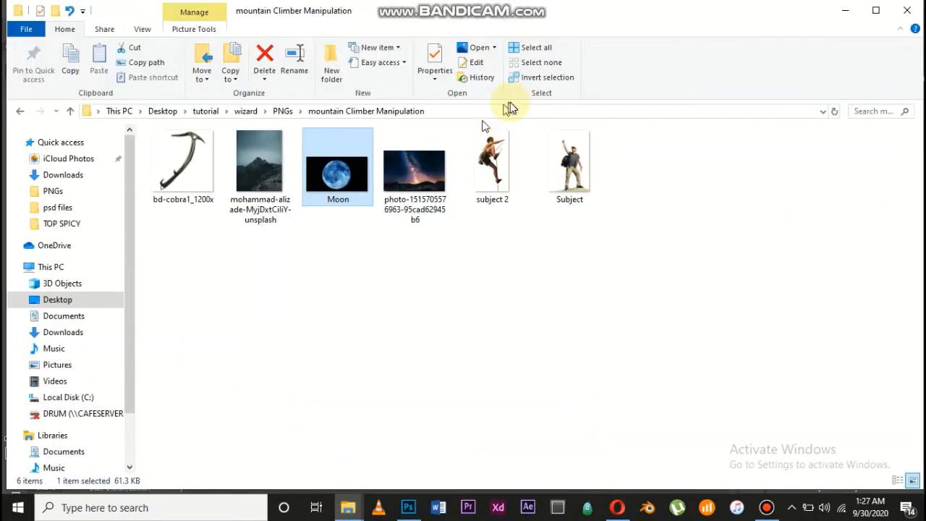
left_click_drag(569, 155, 383, 314)
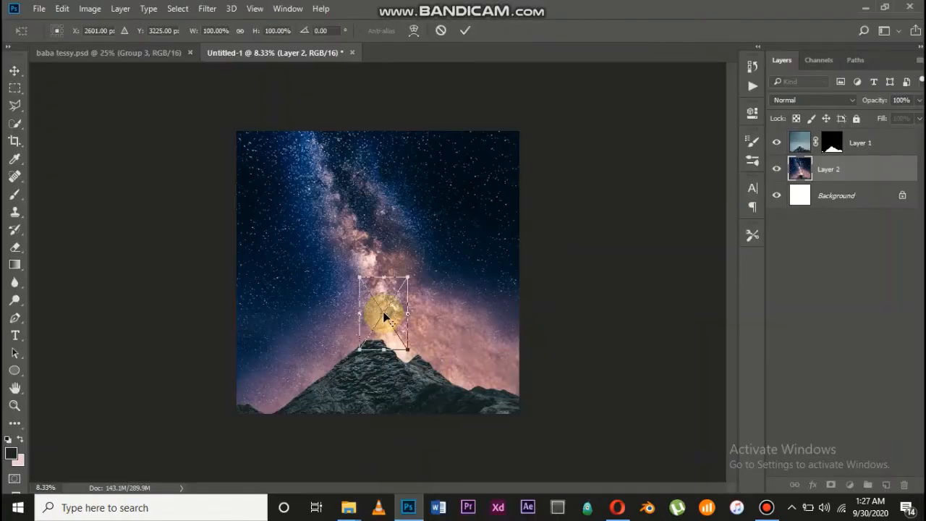
Position the placed hiker on the mountain's summit, commit the placement, and move the Subject layer above Layer 1.
key("ctrl+plus")
key("ctrl+plus")
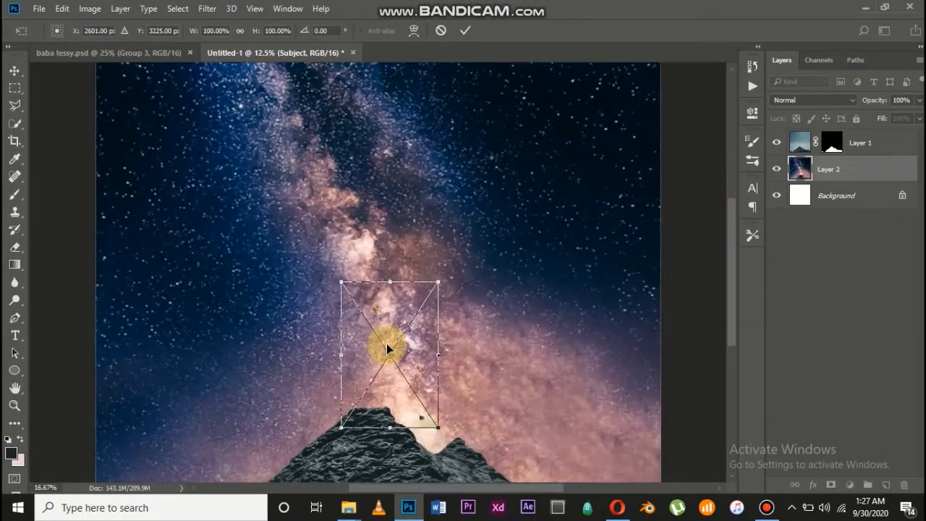
left_click_drag(399, 369, 371, 360)
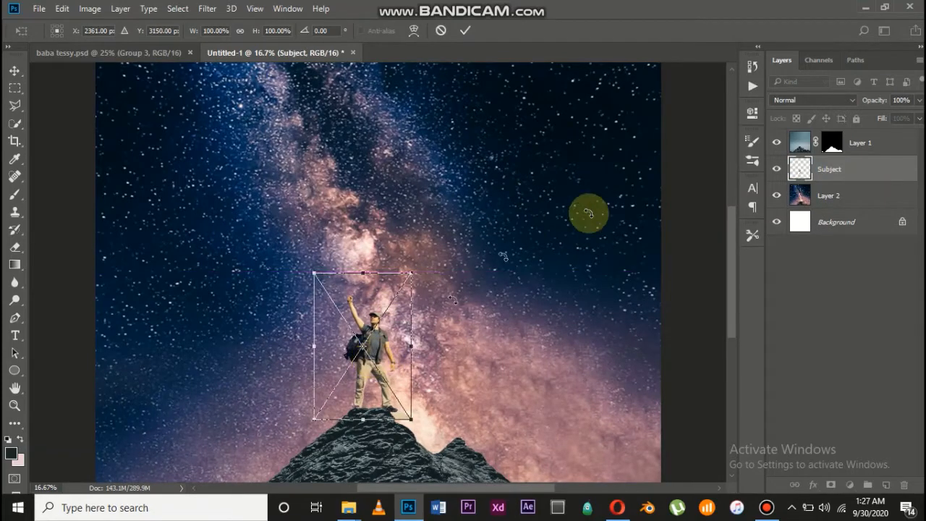
left_click(465, 30)
left_click_drag(826, 171, 822, 140)
scroll(383, 340, "down", 5)
scroll(384, 334, "up", 3)
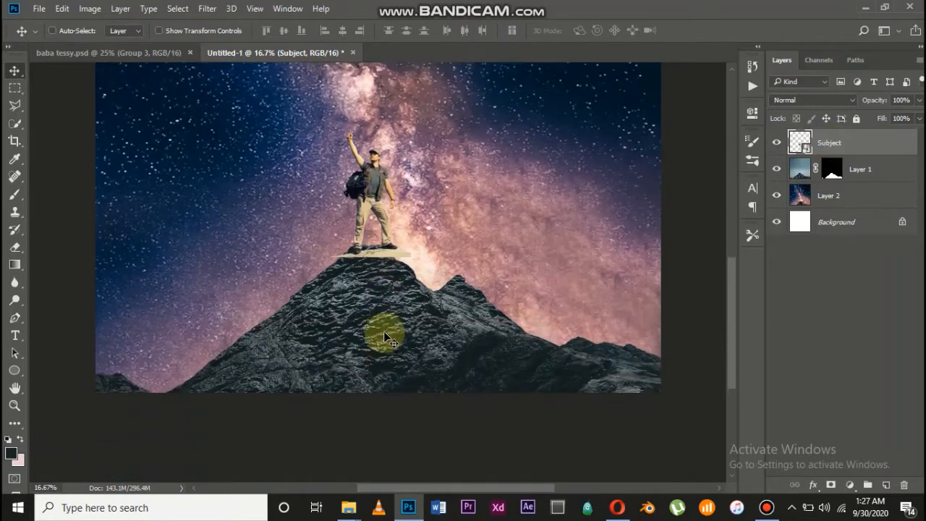
Scale the hiker down to about 66.6% with Free Transform and rest his feet on the mountain's peak.
left_click(383, 331)
key("ctrl+t")
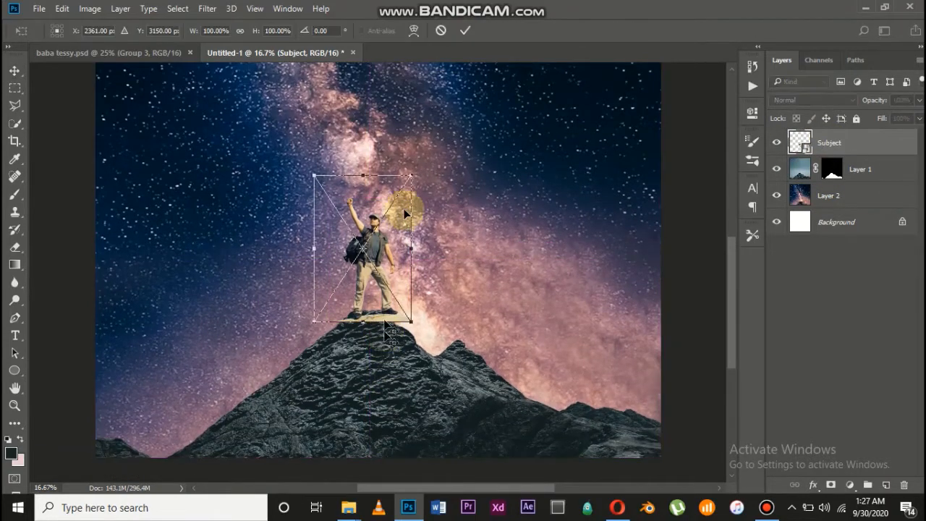
left_click_drag(413, 175, 399, 196)
left_click_drag(380, 265, 380, 271)
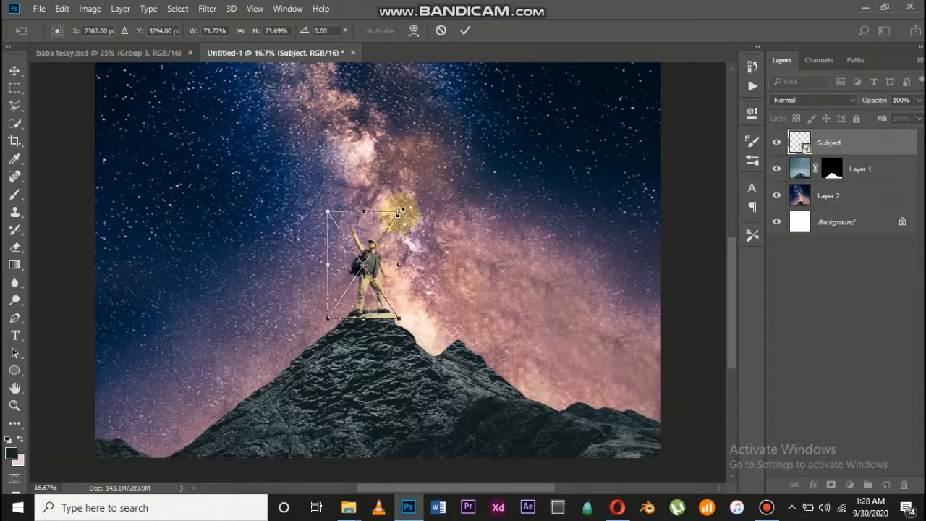
left_click_drag(398, 213, 395, 215)
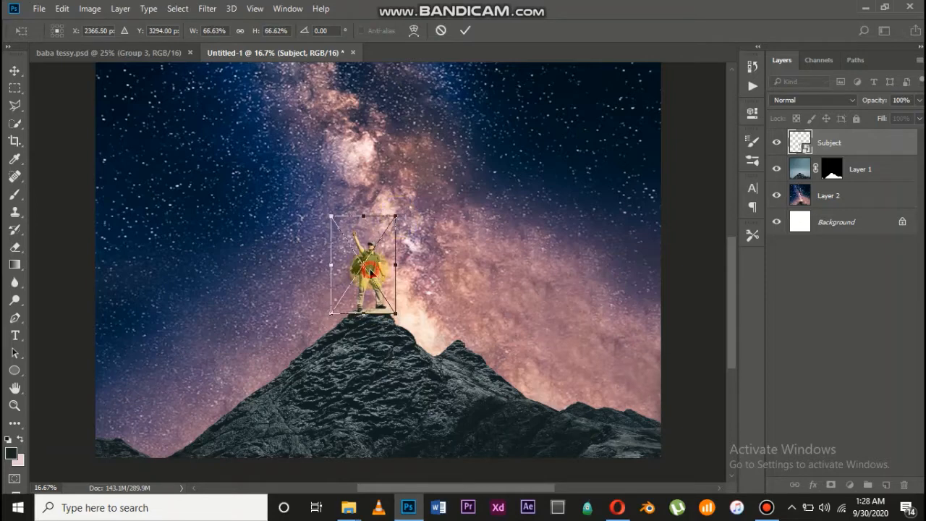
left_click_drag(372, 271, 373, 277)
key("Return")
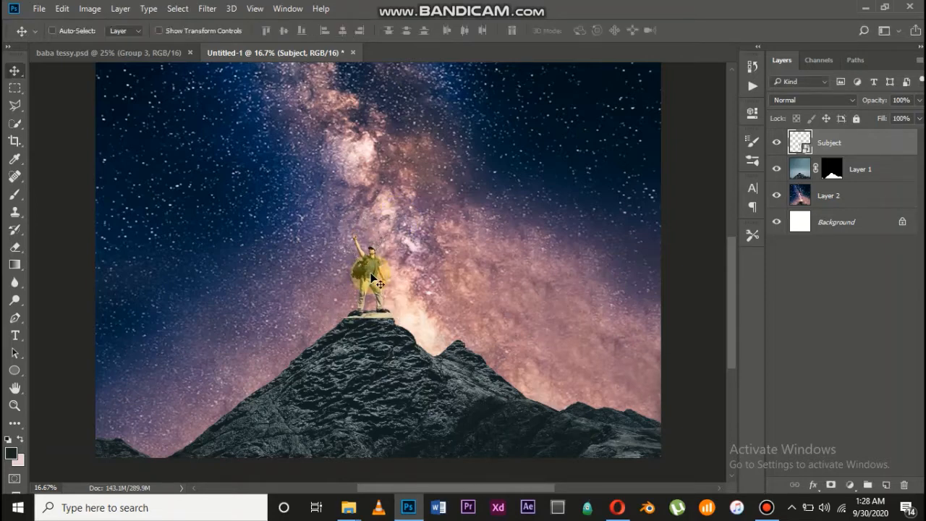
Add a layer mask to the Subject layer and set the Brush tool's opacity to 100%.
key("ctrl+plus")
key("ctrl+plus")
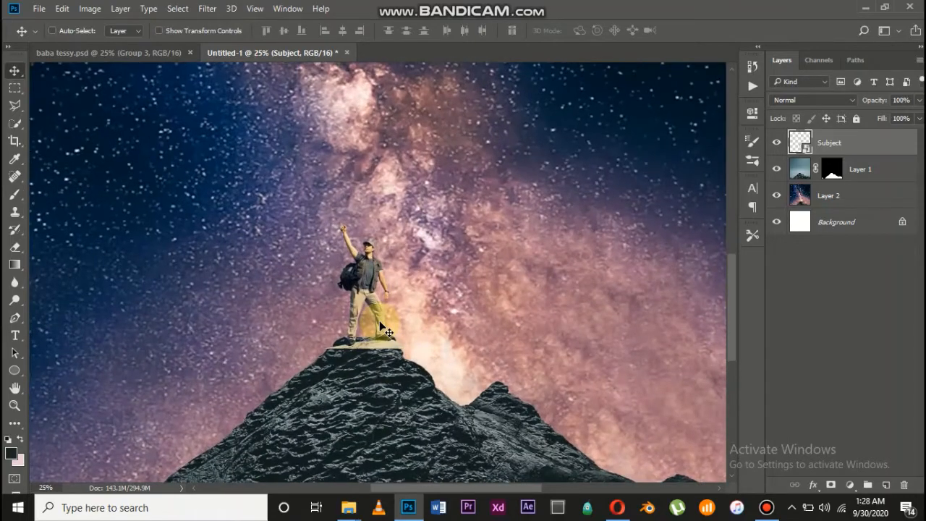
scroll(380, 322, "up", 3)
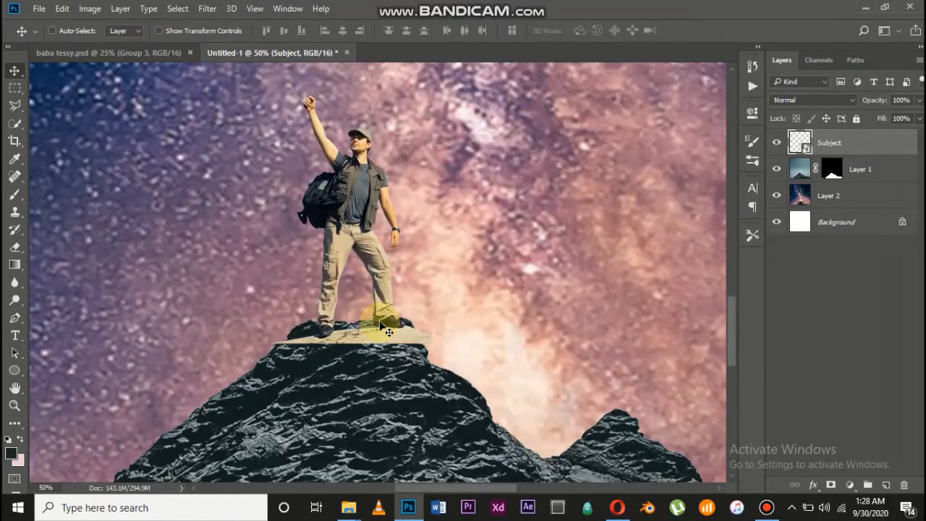
scroll(379, 320, "up", 2)
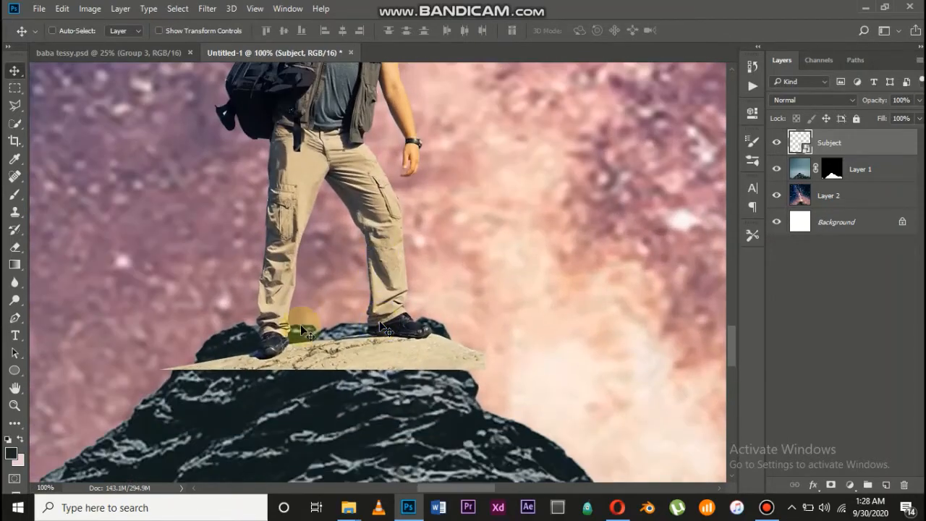
right_click(13, 197)
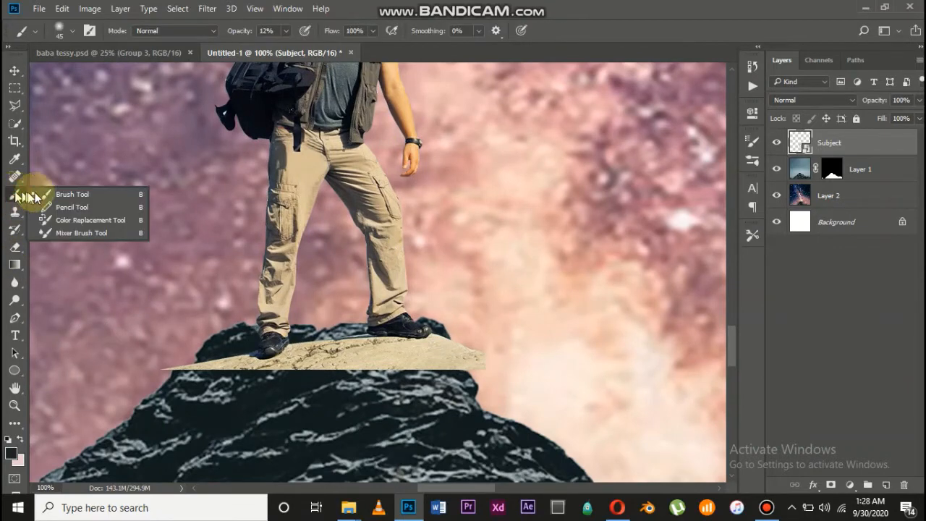
left_click(42, 193)
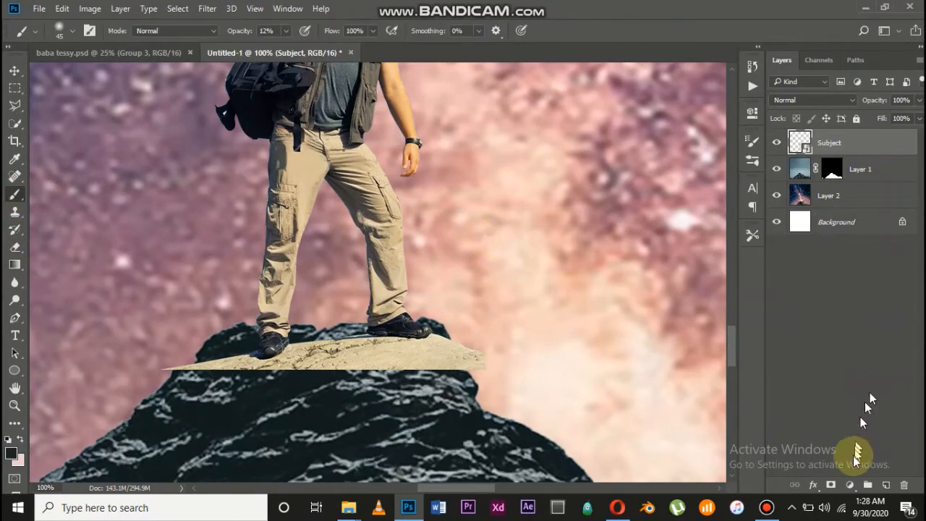
left_click(830, 484)
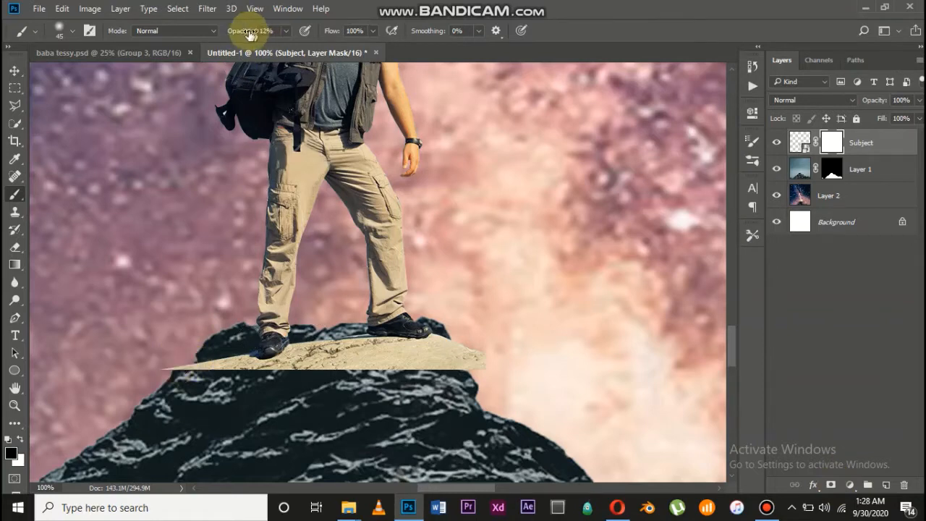
left_click_drag(246, 31, 379, 48)
Paint black on the Subject mask with the size 45 brush to hide the pale rock slab beneath the hiker's boots.
mouse_move(183, 349)
left_mouse_down()
mouse_move(166, 373)
mouse_move(237, 356)
left_mouse_up()
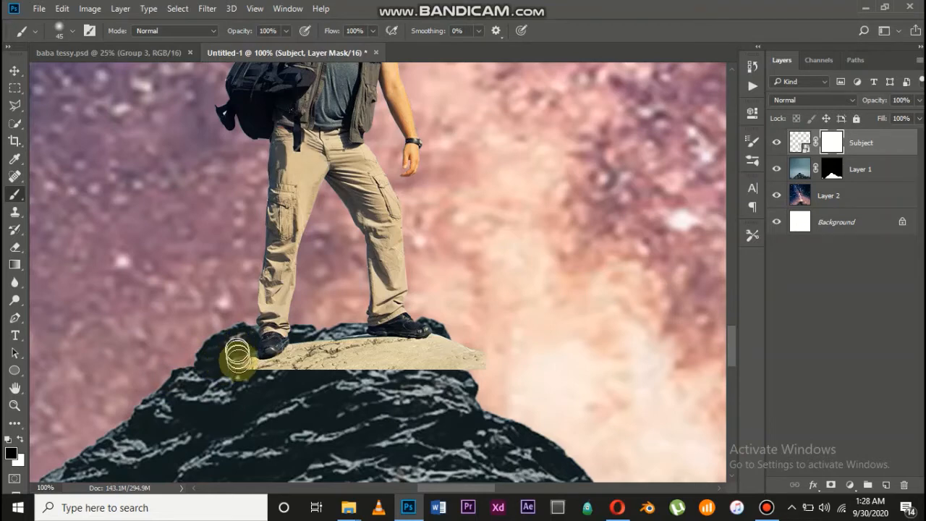
mouse_move(253, 370)
left_mouse_down()
mouse_move(305, 349)
mouse_move(295, 357)
mouse_move(307, 352)
mouse_move(319, 378)
mouse_move(299, 372)
mouse_move(319, 338)
mouse_move(314, 355)
mouse_move(301, 342)
mouse_move(299, 356)
mouse_move(329, 343)
mouse_move(374, 352)
left_mouse_up()
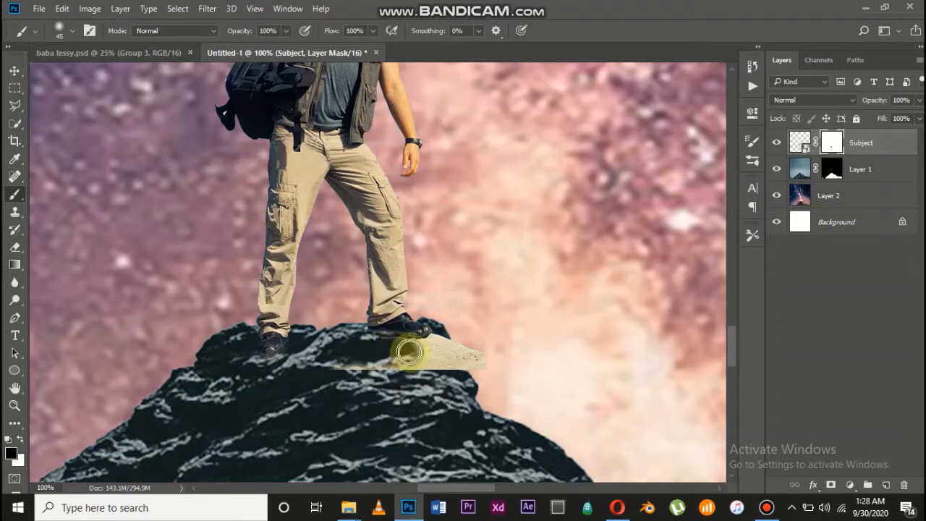
mouse_move(408, 351)
left_mouse_down()
mouse_move(456, 339)
mouse_move(442, 343)
mouse_move(503, 385)
mouse_move(462, 354)
mouse_move(480, 377)
mouse_move(413, 384)
mouse_move(343, 368)
mouse_move(456, 367)
mouse_move(401, 376)
left_mouse_up()
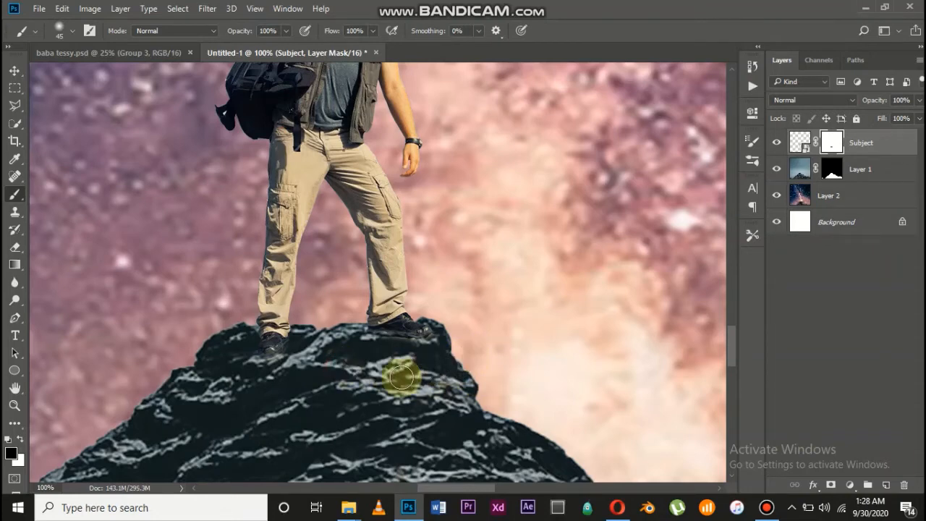
key("ctrl+minus")
key("ctrl+minus")
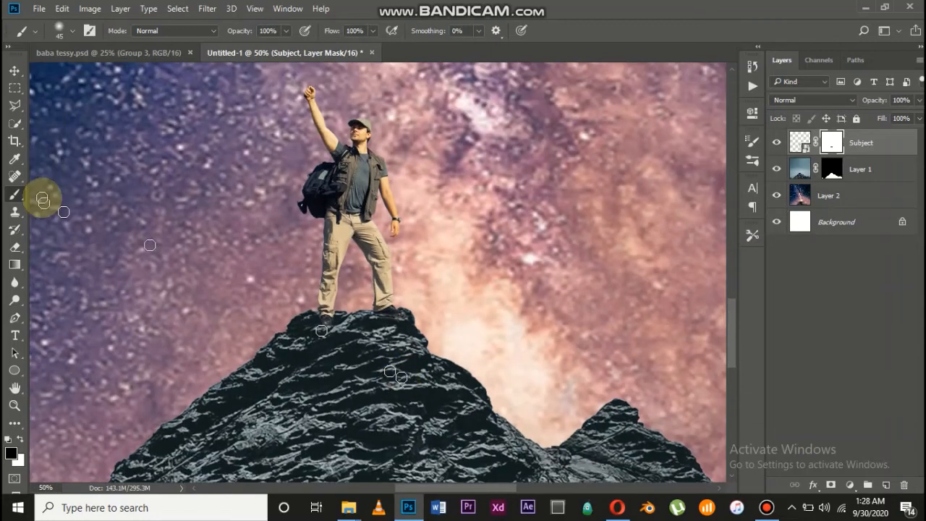
left_click_drag(13, 78, 59, 82)
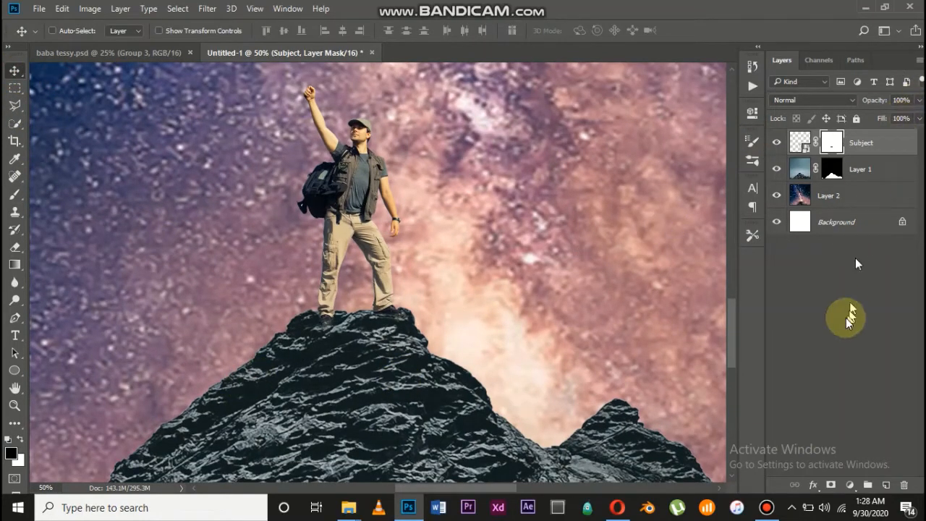
Add a Levels adjustment clipped to the Subject layer and lower its white output level to 184.
left_click(848, 484)
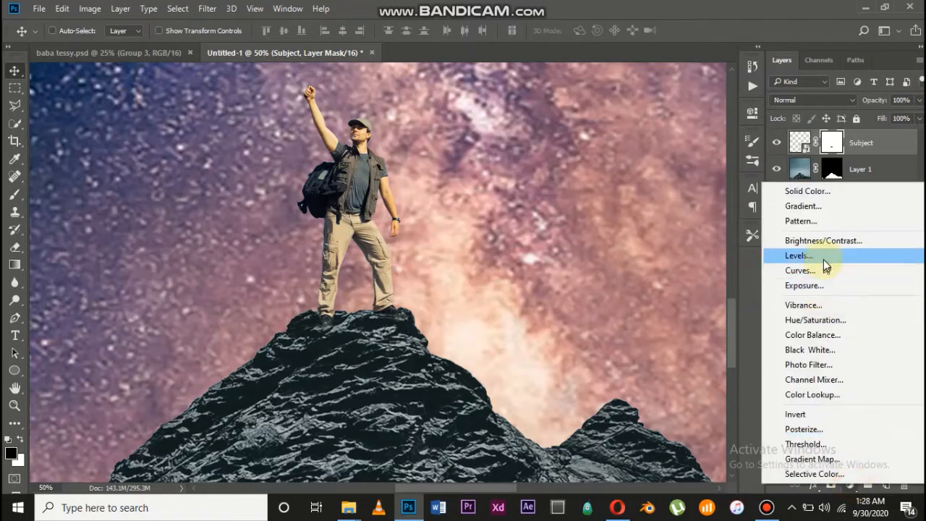
left_click(823, 257)
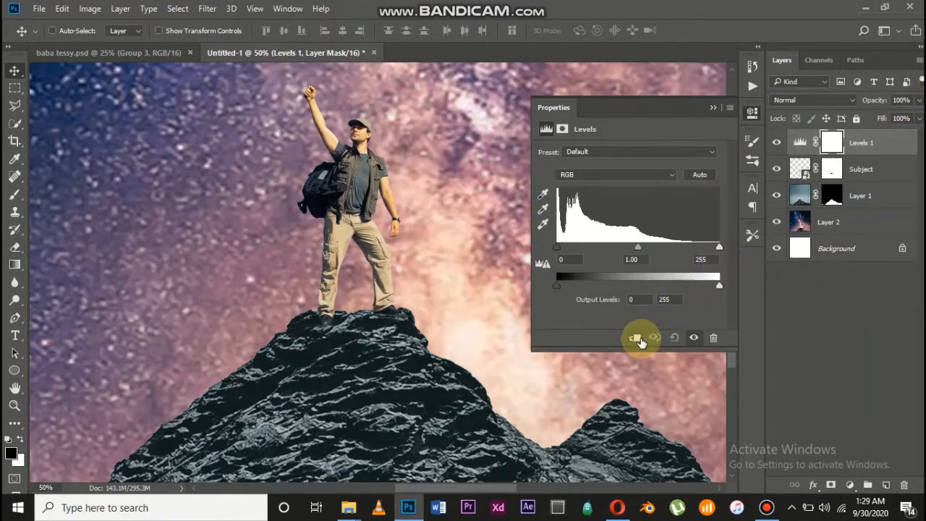
left_click_drag(719, 284, 673, 284)
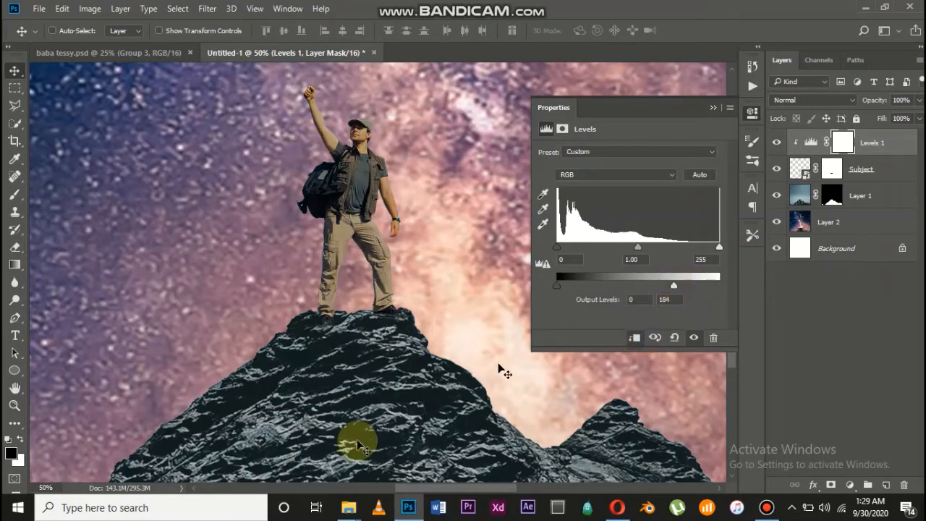
key("ctrl+minus")
key("ctrl+minus")
key("ctrl+minus")
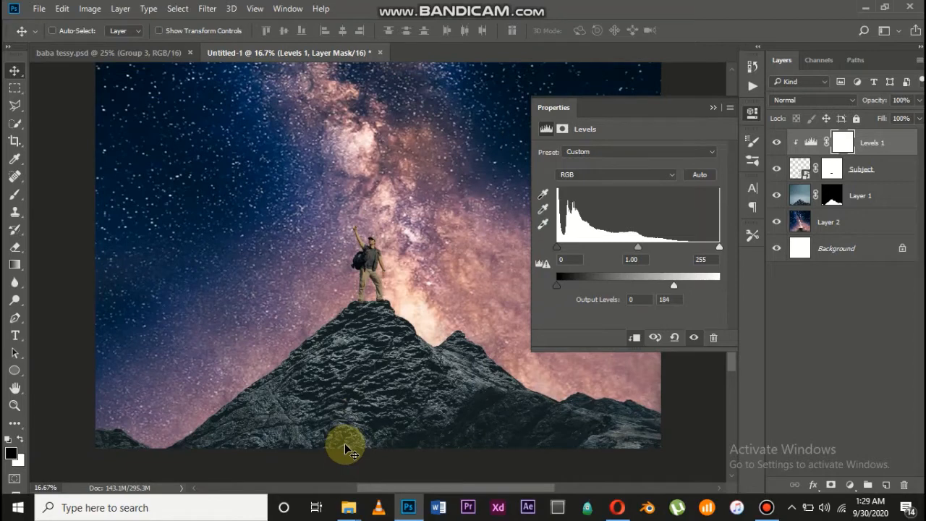
Refine the hiker's Levels adjustment to output levels of 12 for black and 174 for white.
left_click_drag(565, 283, 564, 283)
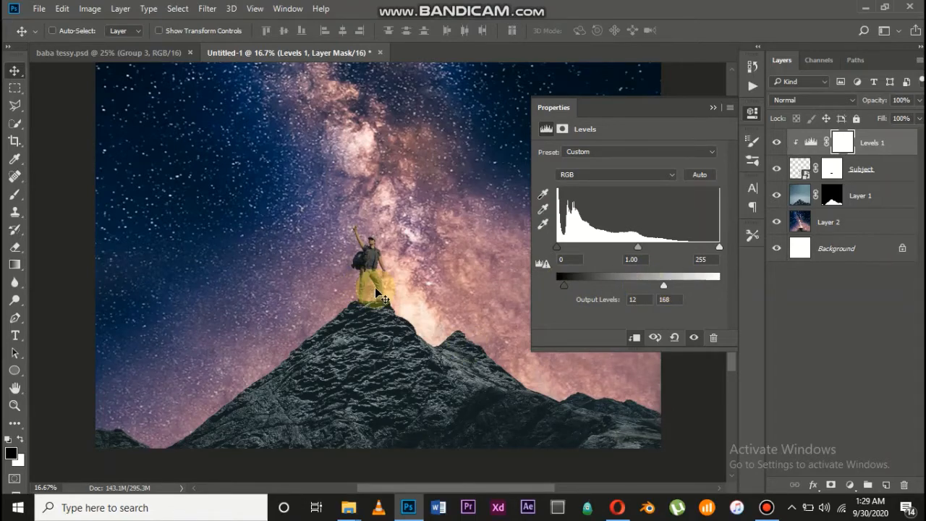
scroll(375, 293, "up", 3)
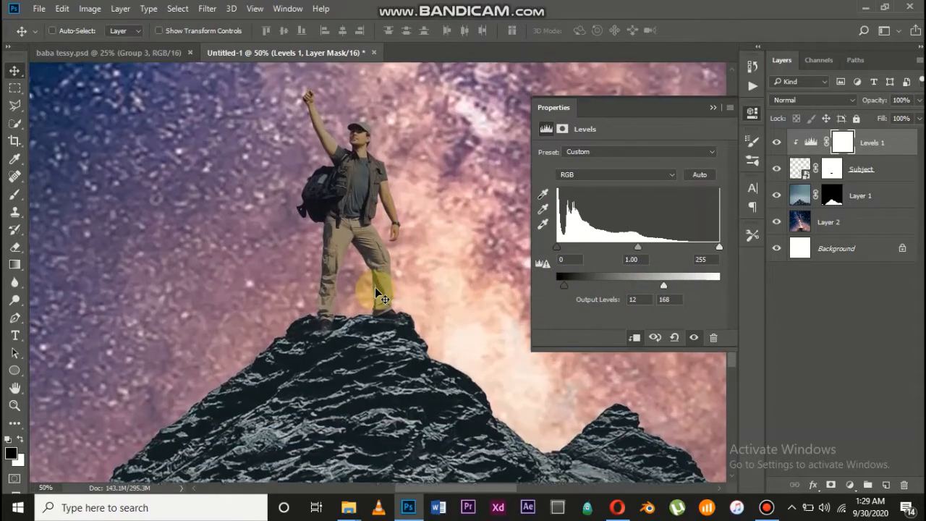
scroll(376, 293, "up", 2)
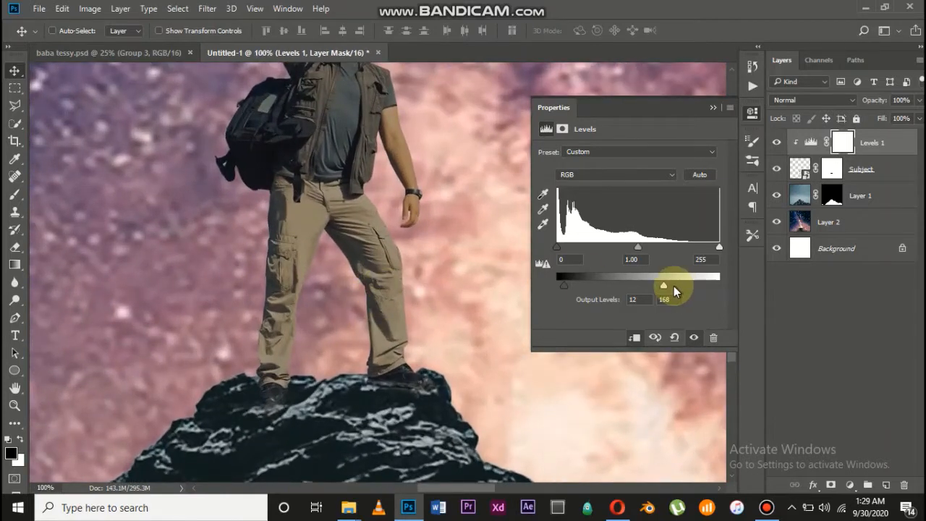
left_click_drag(663, 286, 672, 287)
scroll(447, 333, "right", 2)
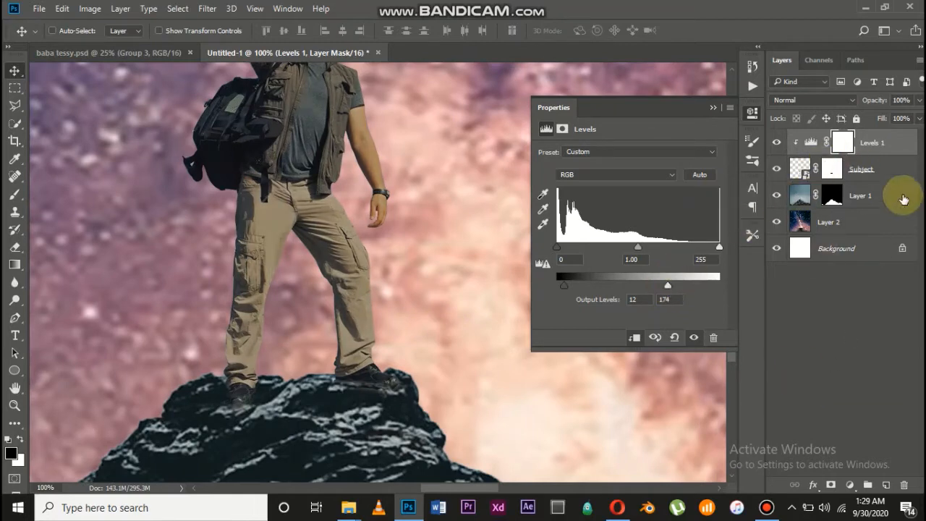
Create a new empty layer above Levels 1, clipped to the Subject layer.
left_click(892, 167)
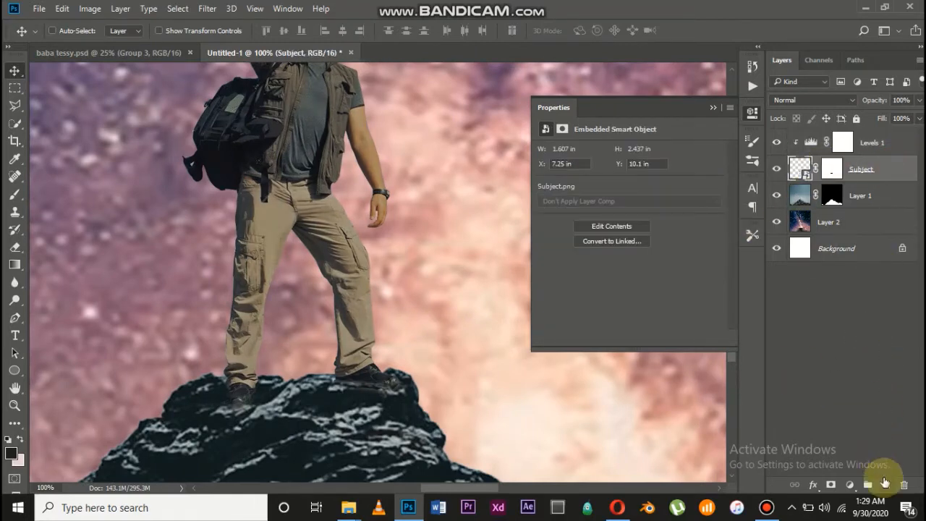
left_click(885, 485)
left_click_drag(882, 171, 903, 128)
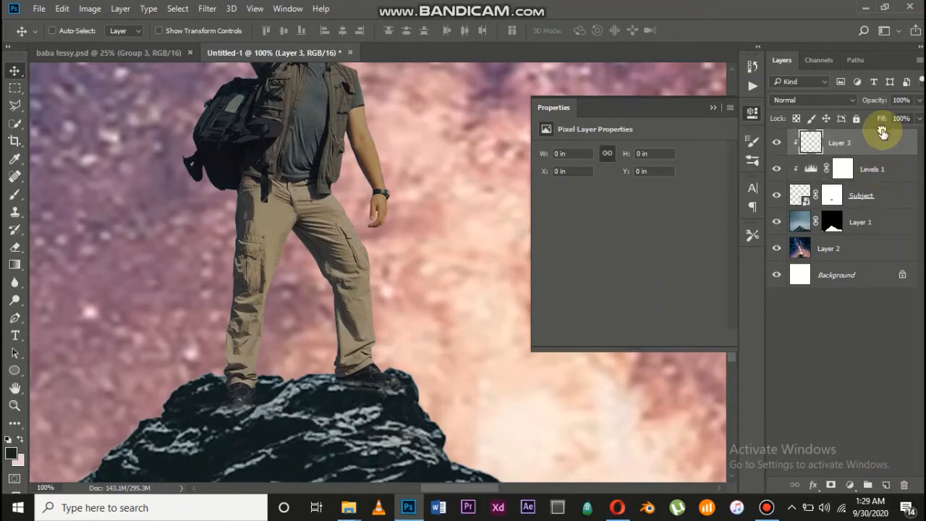
Sample the peach glow of the sky and brush it onto Layer 3 along the hiker's forward trouser leg at size 125.
scroll(391, 264, "right", 3)
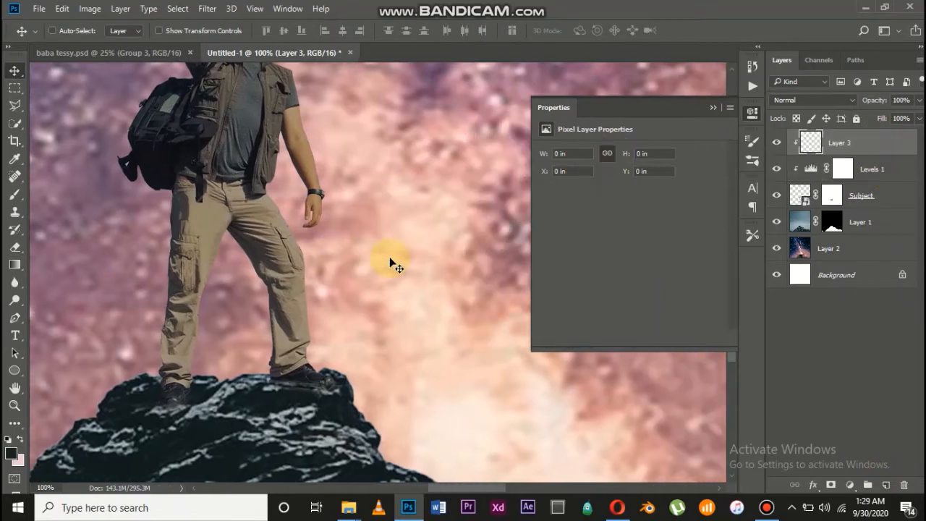
right_click(13, 195)
left_click(62, 189)
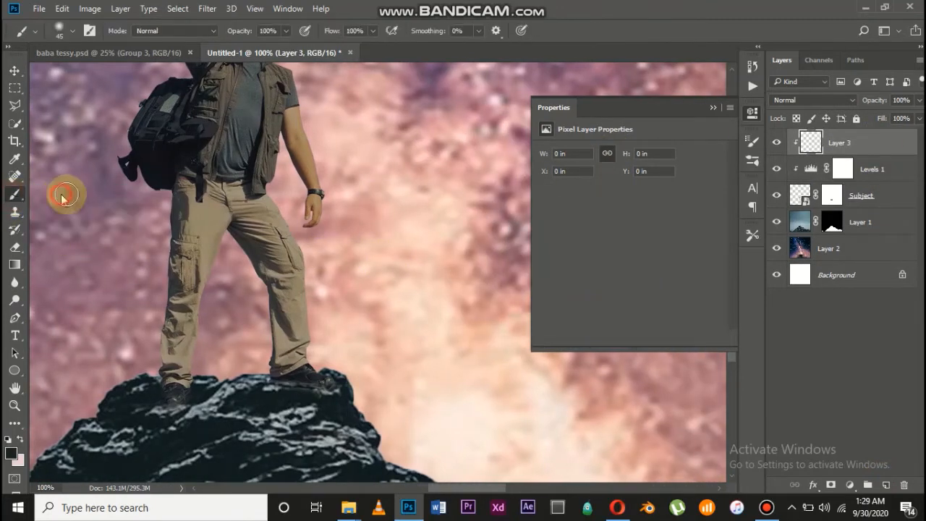
scroll(333, 374, "right", 2)
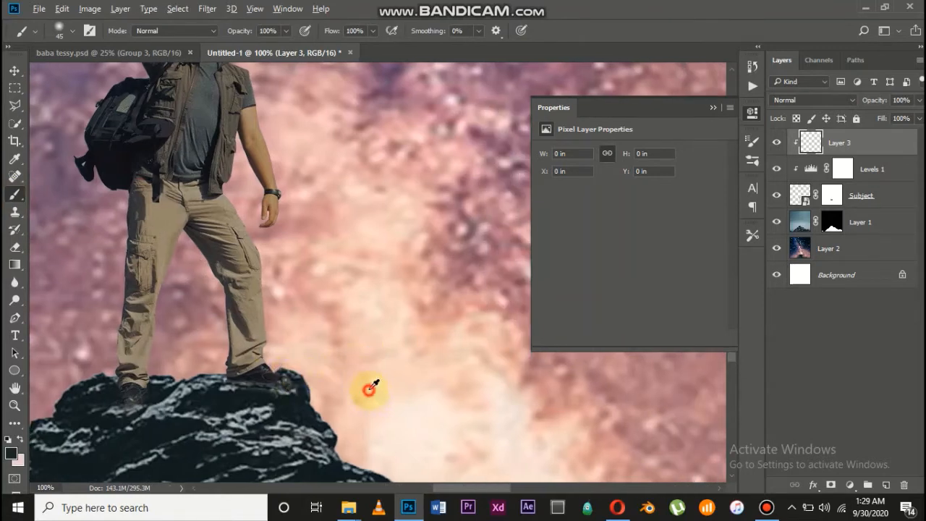
left_click(369, 389, "alt")
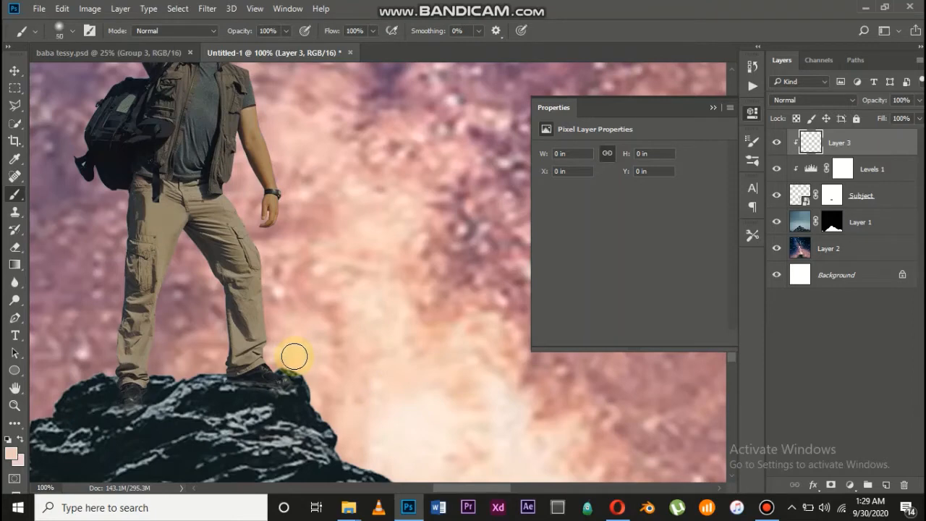
key("bracketright")
key("bracketright")
key("bracketright")
key("bracketright")
key("bracketright")
key("bracketright")
mouse_move(302, 301)
left_mouse_down()
mouse_move(303, 278)
mouse_move(299, 348)
mouse_move(305, 291)
mouse_move(296, 248)
mouse_move(292, 326)
mouse_move(297, 273)
left_mouse_up()
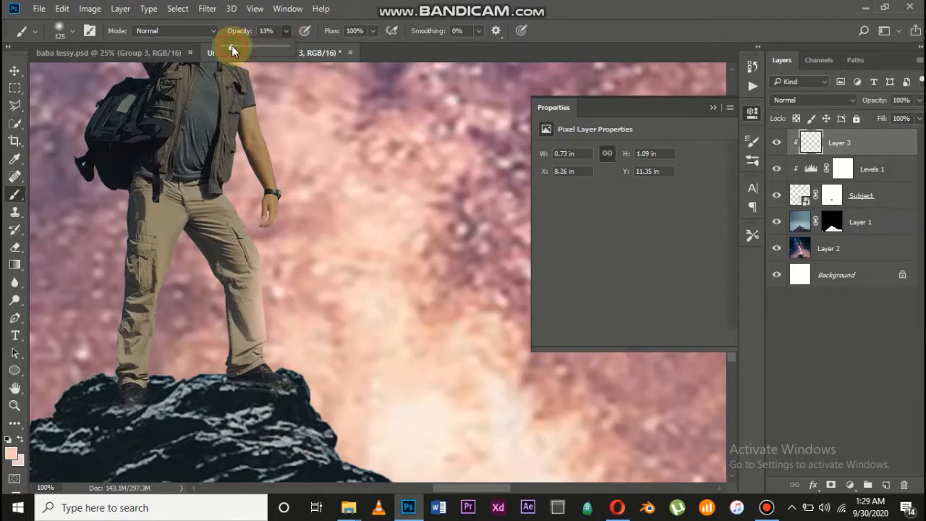
Lower the brush opacity to 8% and paint the peach light over the hiker's arm and legs, comparing with Layer 3 hidden.
left_click_drag(231, 46, 228, 45)
mouse_move(245, 90)
left_mouse_down()
mouse_move(293, 239)
mouse_move(281, 219)
mouse_move(289, 227)
mouse_move(306, 166)
mouse_move(280, 149)
mouse_move(289, 161)
mouse_move(283, 132)
left_mouse_up()
left_click(777, 143)
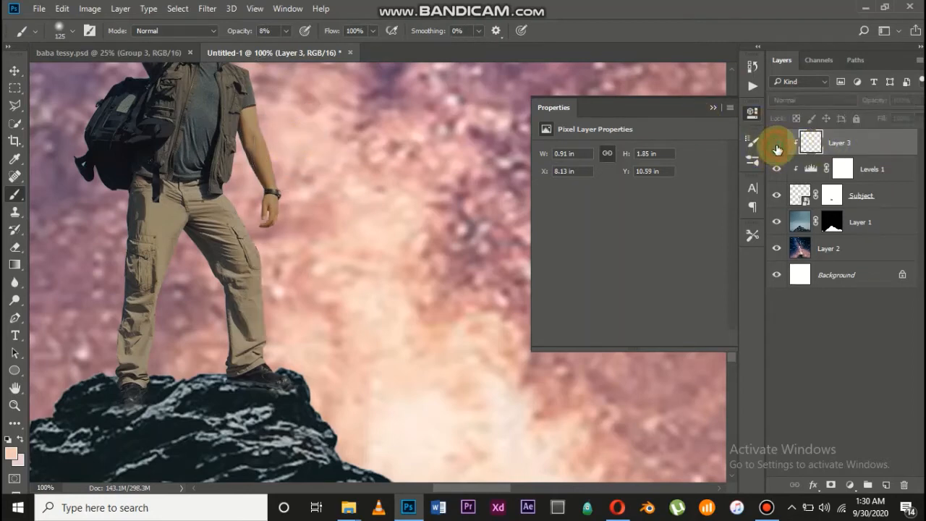
left_click(777, 146)
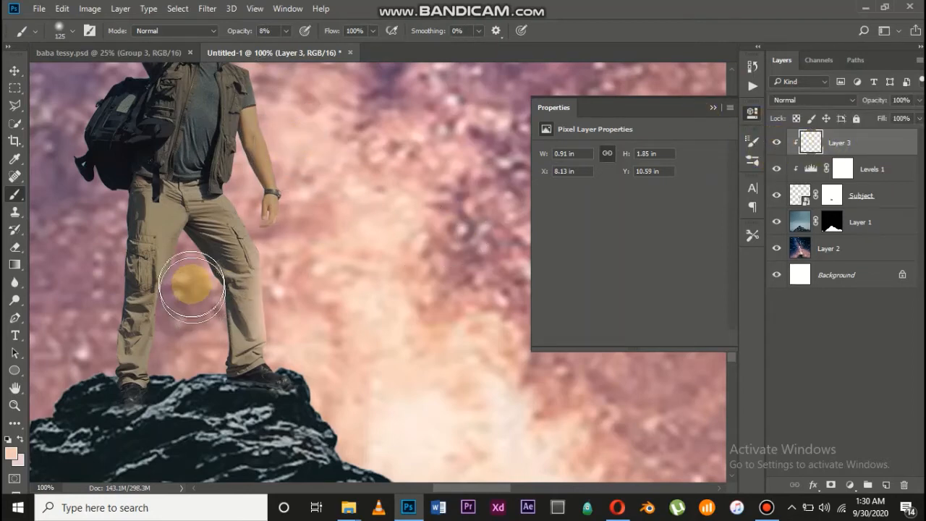
mouse_move(190, 277)
left_mouse_down()
mouse_move(166, 325)
mouse_move(176, 265)
mouse_move(163, 331)
mouse_move(138, 274)
mouse_move(139, 229)
mouse_move(152, 253)
mouse_move(202, 267)
mouse_move(204, 247)
mouse_move(279, 289)
left_mouse_up()
left_click(281, 290)
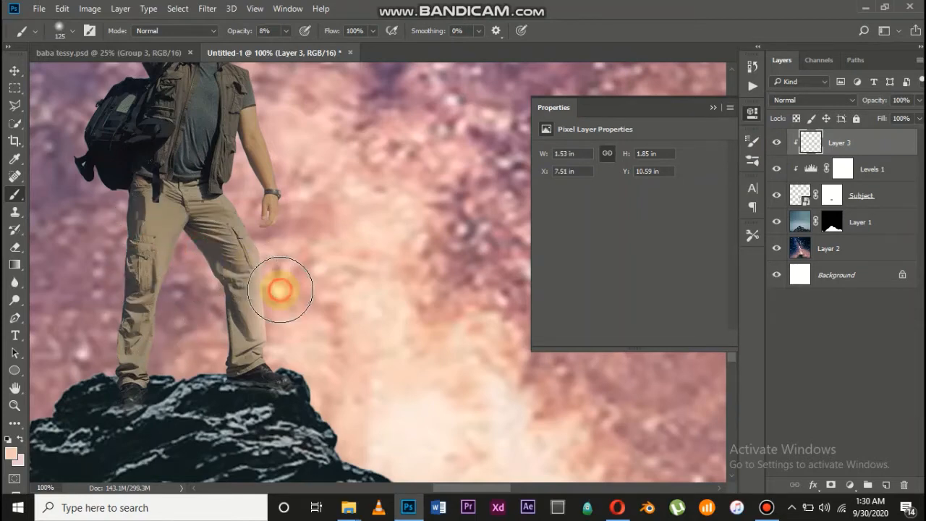
Examine the hiker's lighting against the sky, from the whole figure up to his face and raised arm.
key("ctrl+minus")
key("ctrl+minus")
key("ctrl+minus")
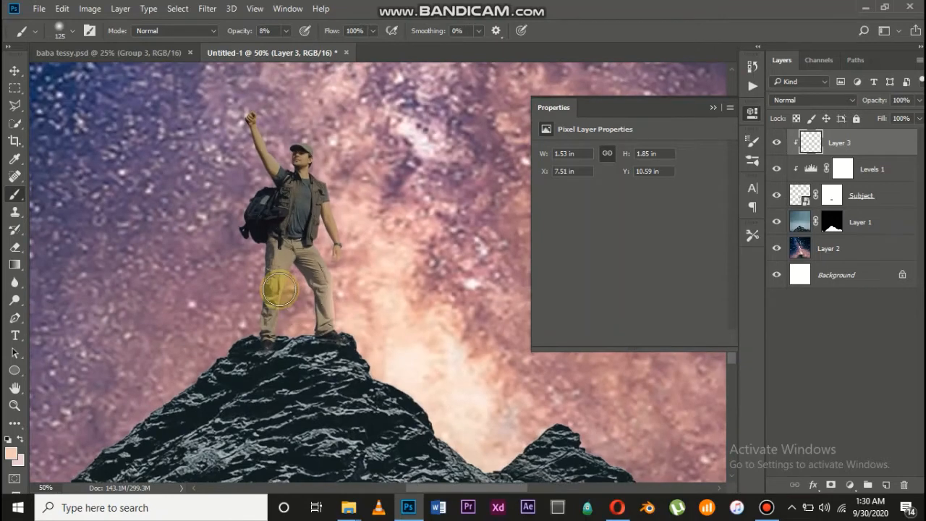
scroll(279, 289, "up", 2)
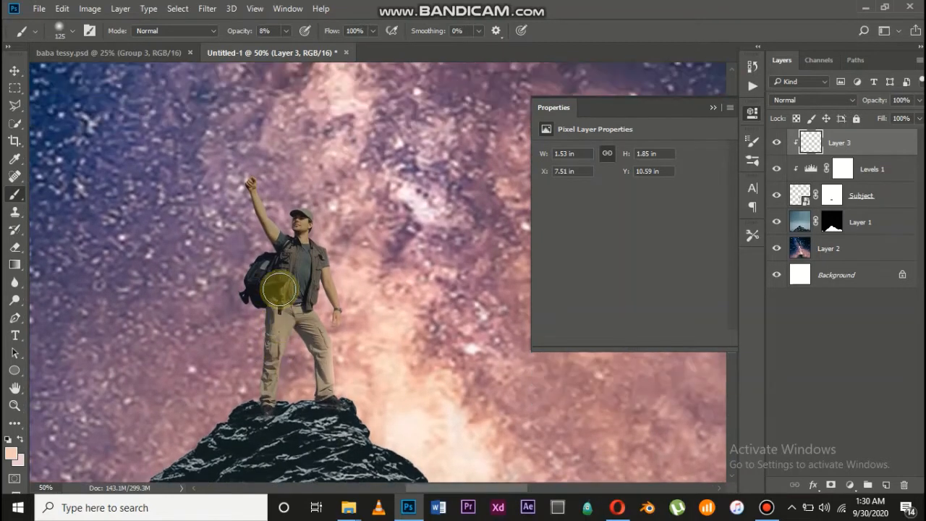
scroll(279, 289, "up", 3)
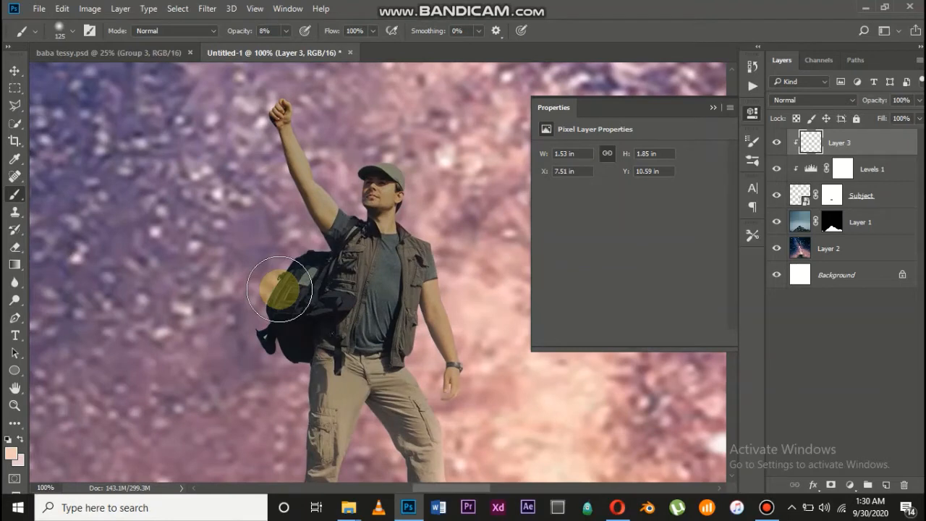
mouse_move(279, 289)
left_mouse_down()
mouse_move(273, 256)
mouse_move(406, 279)
left_mouse_up()
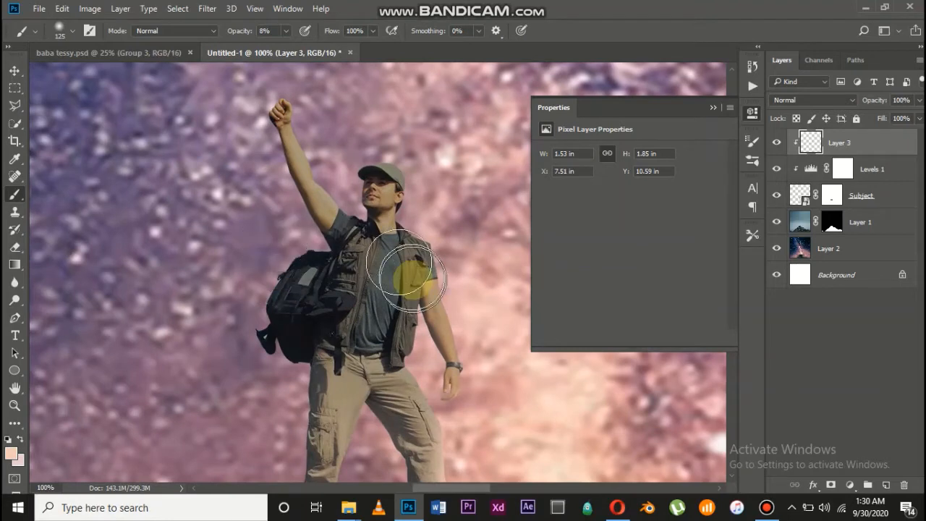
scroll(413, 279, "up", 3)
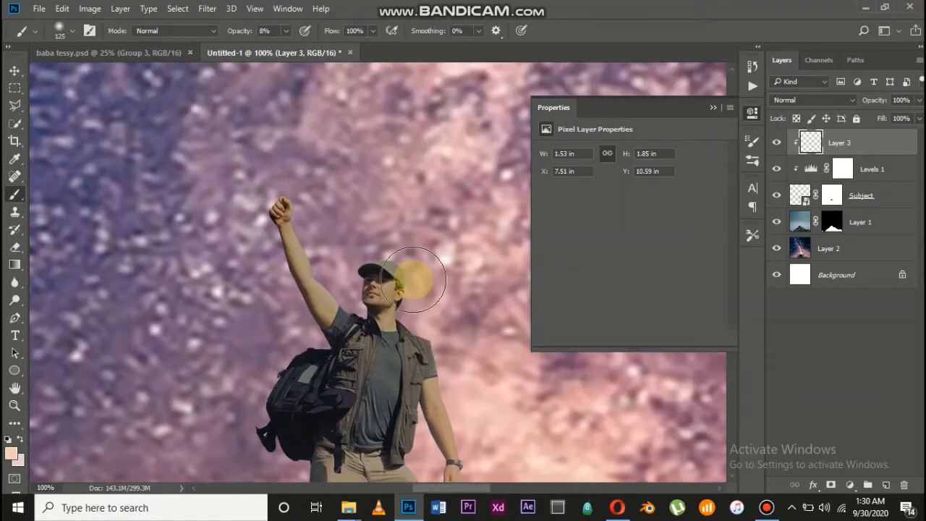
key("ctrl+plus")
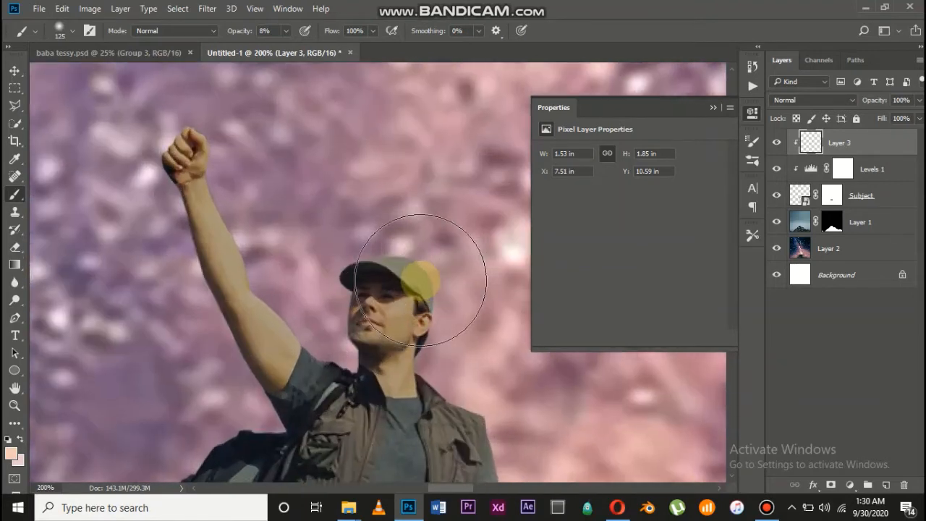
Group Layer 3, Levels 1 and the Subject layer, and name the group Subject.
left_click(13, 72)
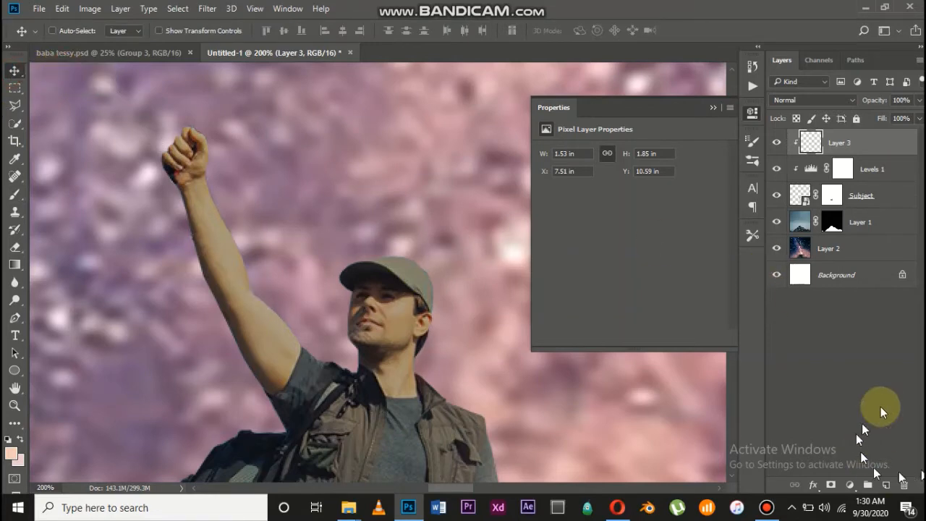
left_click(893, 194, "ctrl")
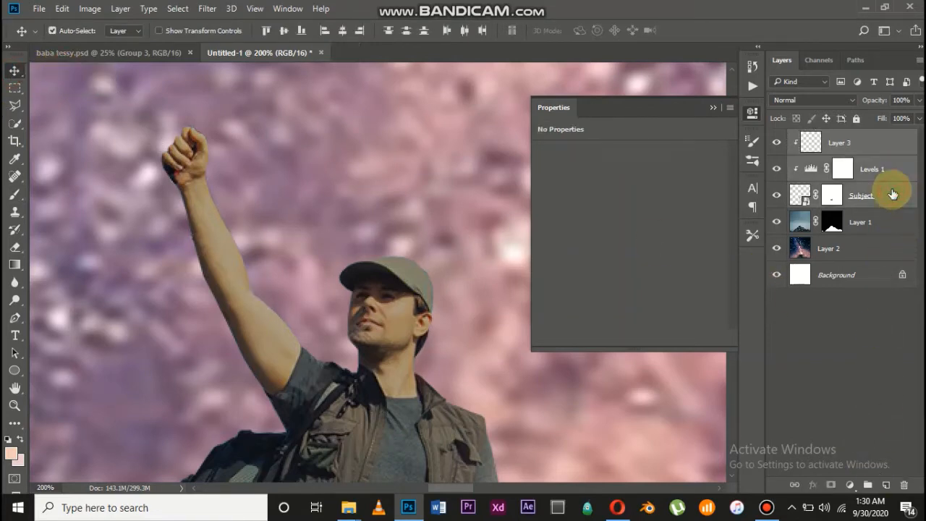
key("ctrl+g")
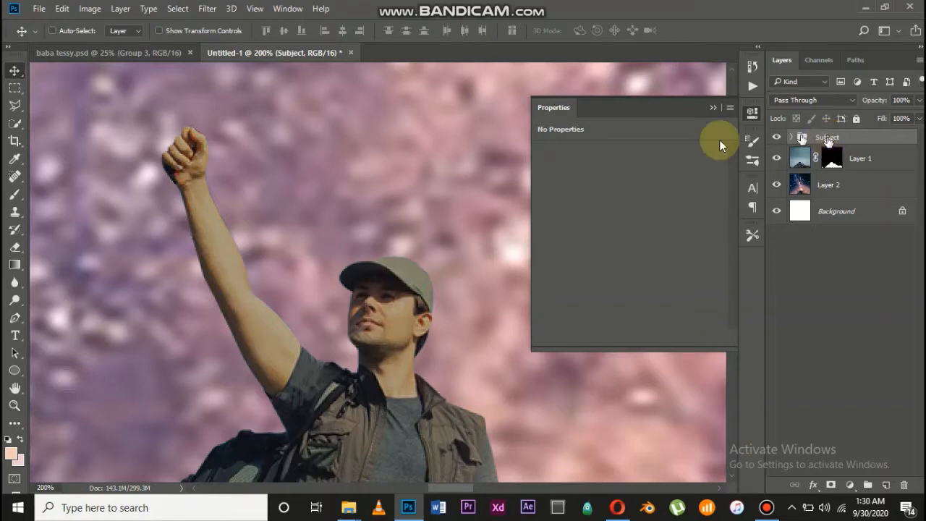
Place the ice axe image bd-cobra1_1200x from the mountain Climber Manipulation folder into the composite.
mouse_move(348, 508)
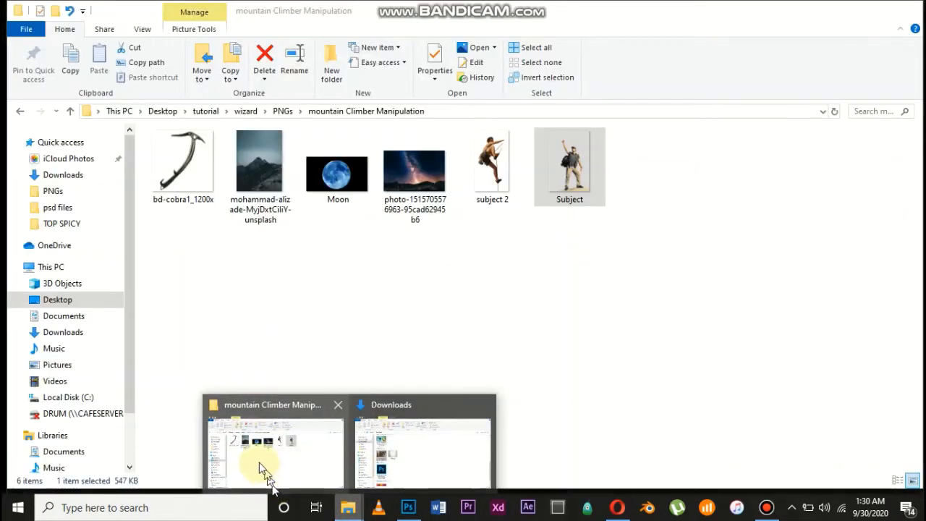
left_click(256, 454)
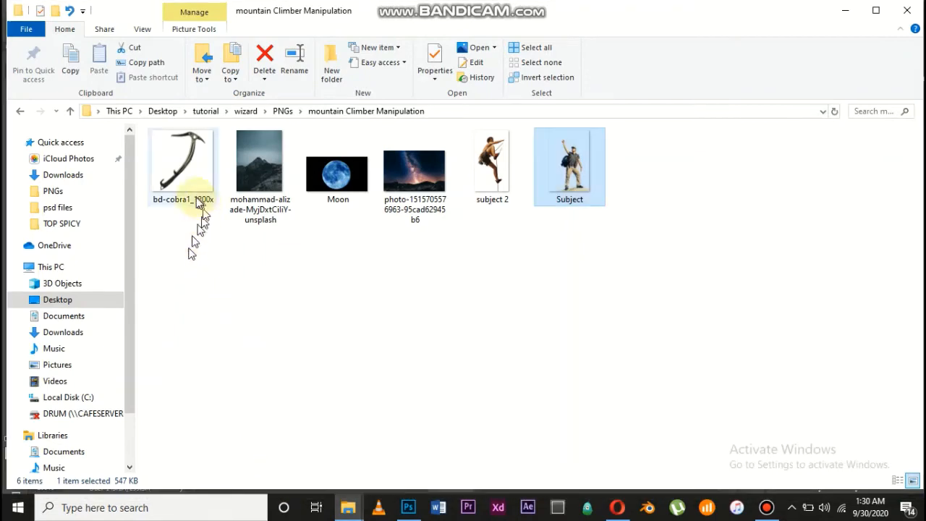
left_click_drag(177, 155, 241, 226)
key("ctrl+minus")
key("ctrl+minus")
key("ctrl+minus")
key("ctrl+minus")
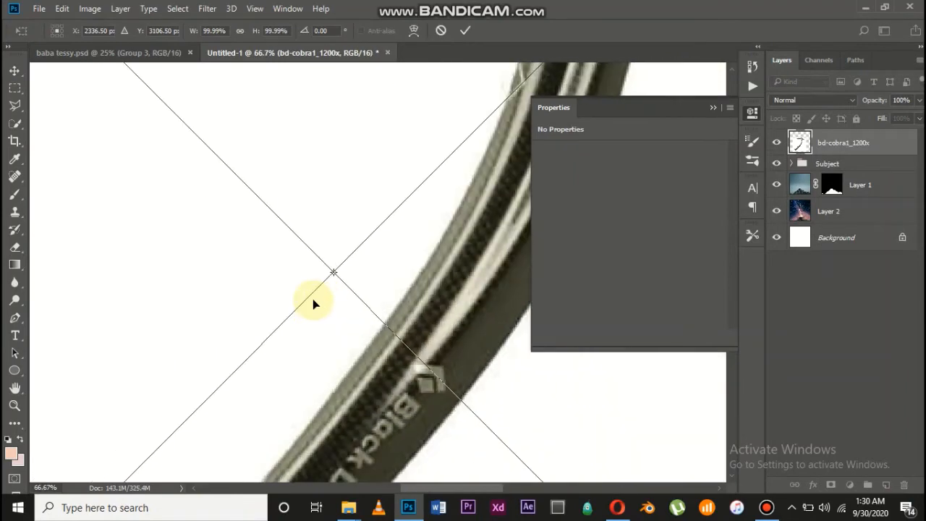
key("ctrl+minus")
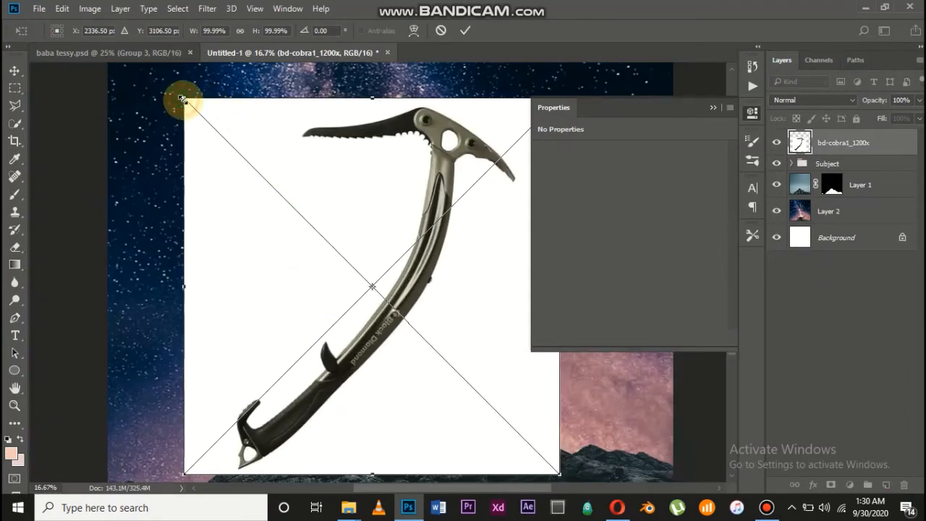
Scale the placed ice axe down to about 4.3% and position it just above the hiker's raised fist.
left_click_drag(181, 97, 332, 283)
key("ctrl+plus")
key("ctrl+plus")
key("ctrl+plus")
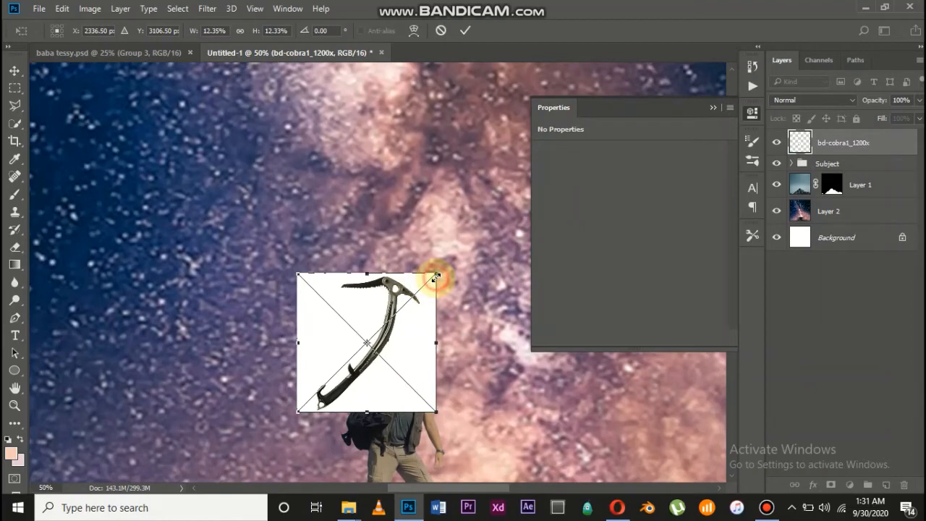
left_click_drag(436, 274, 430, 246)
key("ctrl+plus")
key("ctrl+plus")
scroll(405, 338, "down", 3)
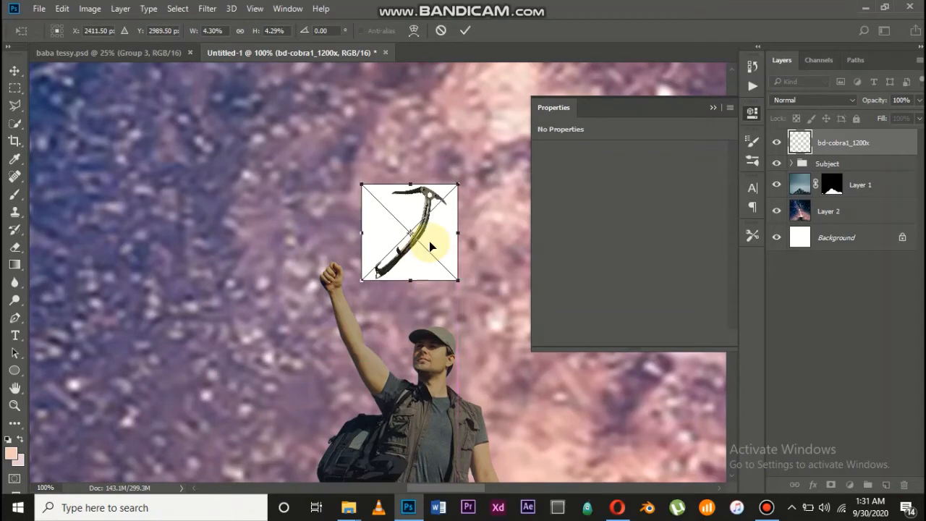
key("Return")
Choose the Background Eraser tool and rasterize the ice axe smart object for erasing.
key("ctrl+plus")
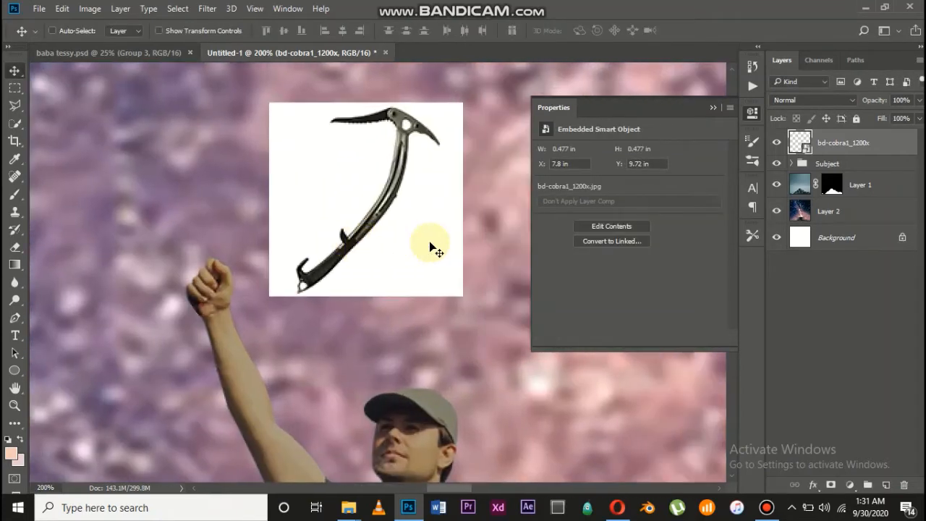
left_click(15, 247)
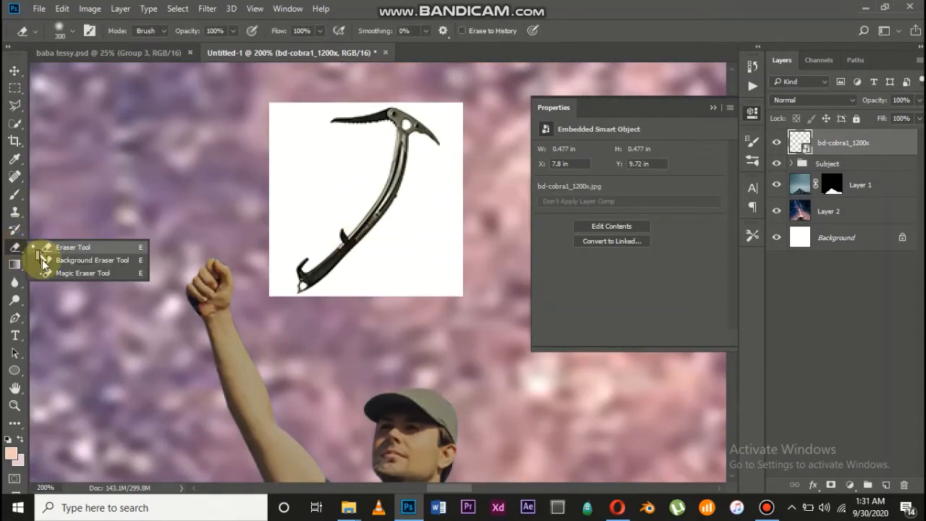
left_click(43, 260)
left_click(325, 191)
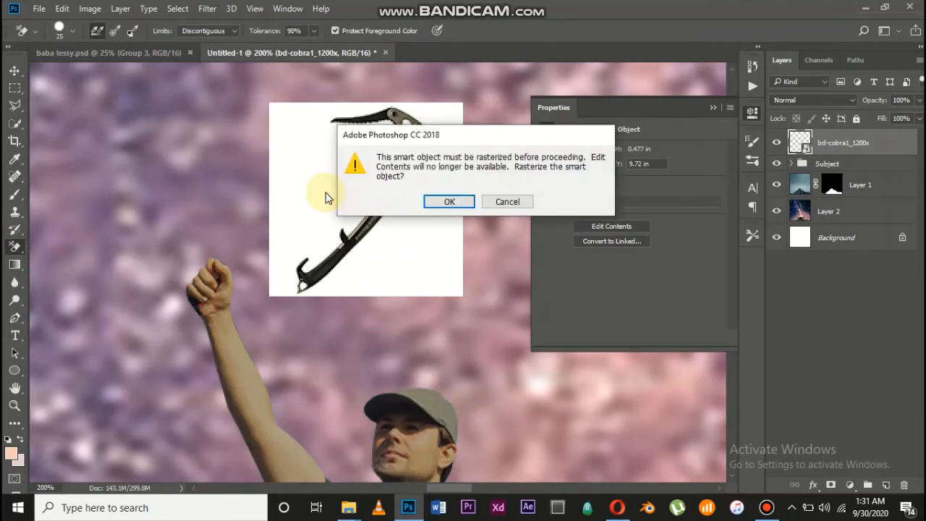
key("Return")
Erase the white background around the ice axe with the Background Eraser at size 700, protecting the gray sampled from its handle.
left_click_drag(304, 231, 293, 269)
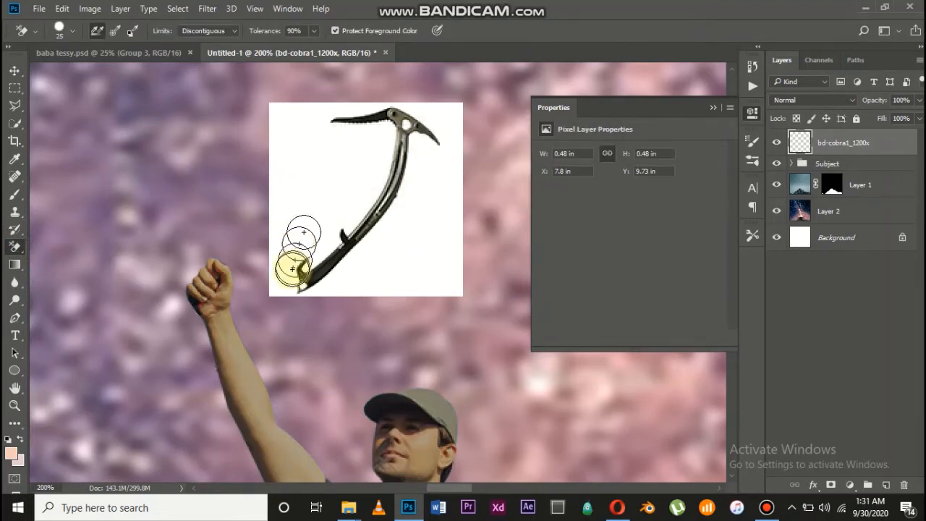
key("bracketright")
key("bracketright")
key("bracketright")
key("bracketright")
key("bracketright")
key("bracketright")
key("bracketright")
key("bracketright")
key("bracketright")
key("bracketright")
key("bracketright")
key("bracketright")
key("bracketright")
key("bracketright")
key("bracketright")
key("bracketright")
key("bracketright")
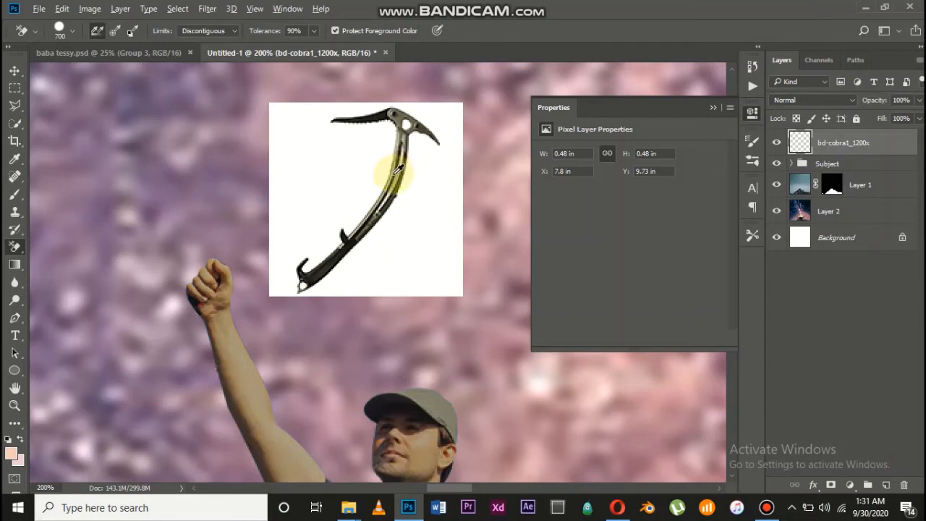
key("x")
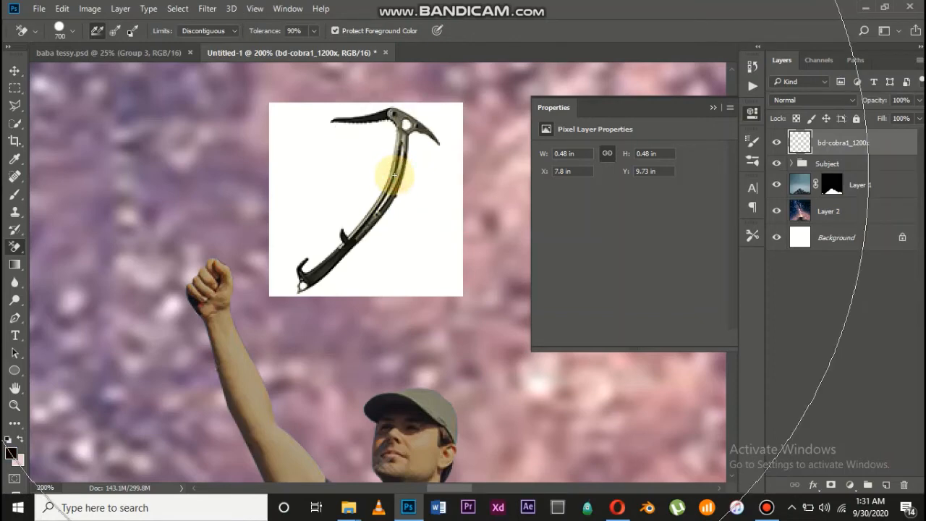
left_click(393, 176, "alt")
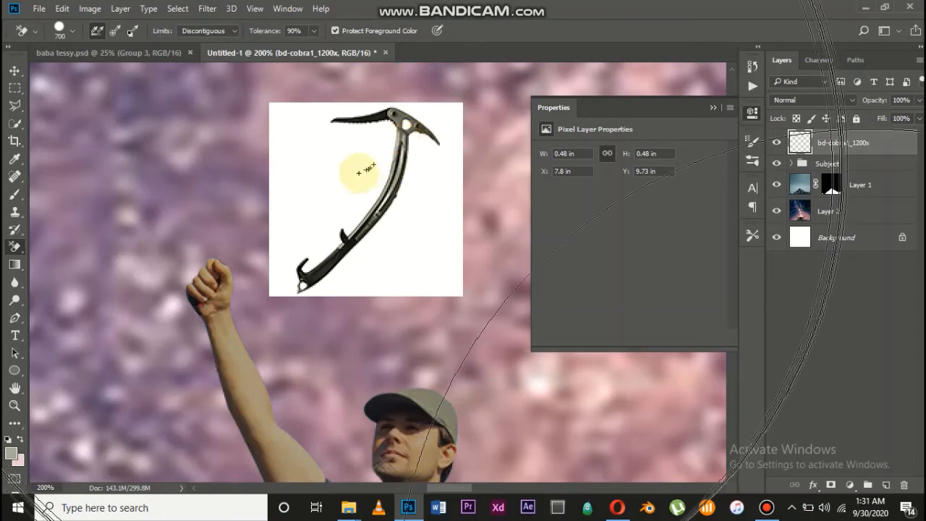
left_click(358, 172)
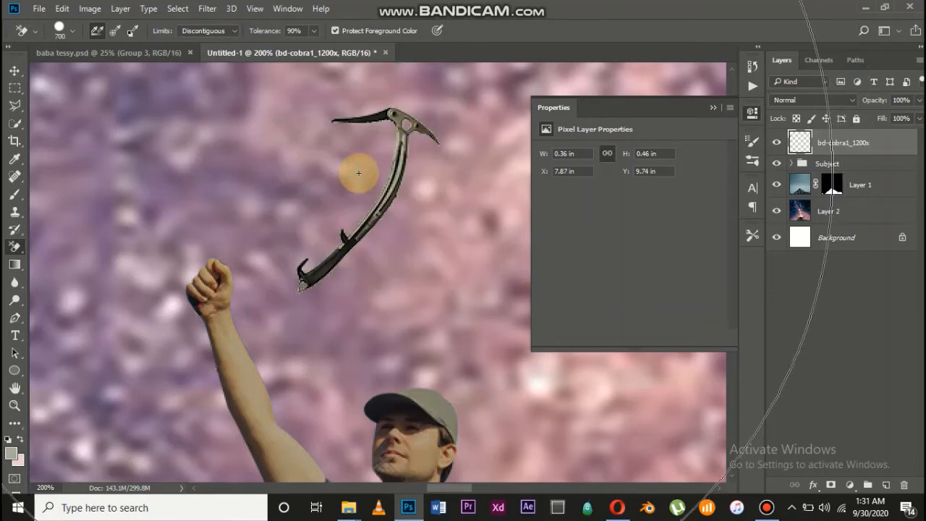
Move the ice axe onto the hiker's raised fist and rotate it counterclockwise by about 4°.
left_click(21, 69)
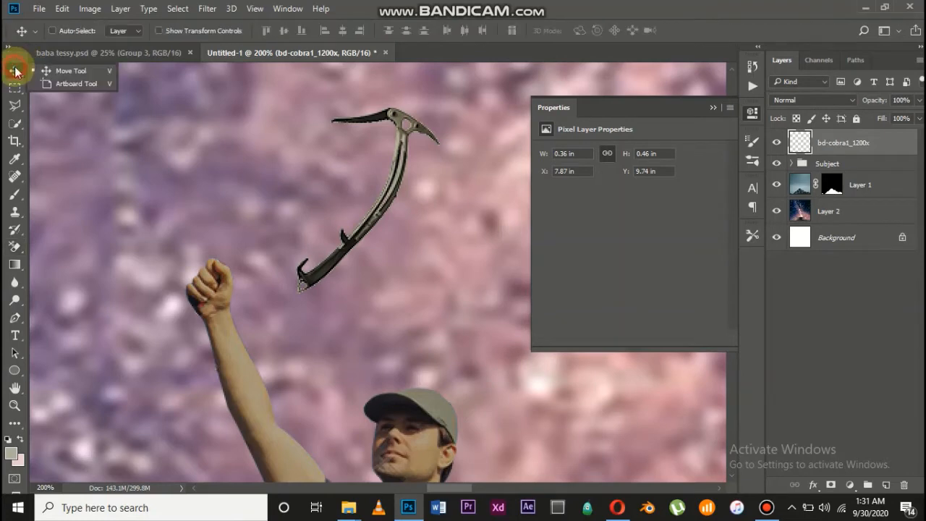
left_click(47, 68)
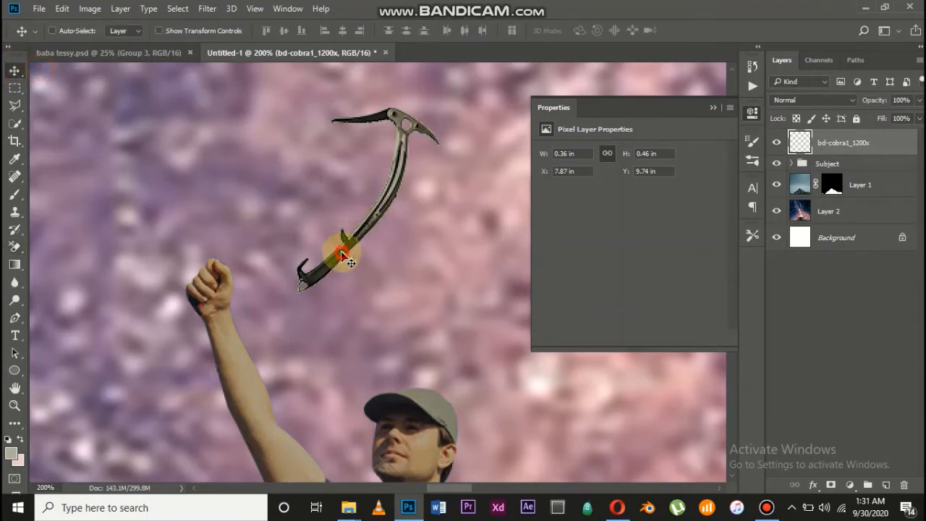
left_click_drag(337, 257, 230, 285)
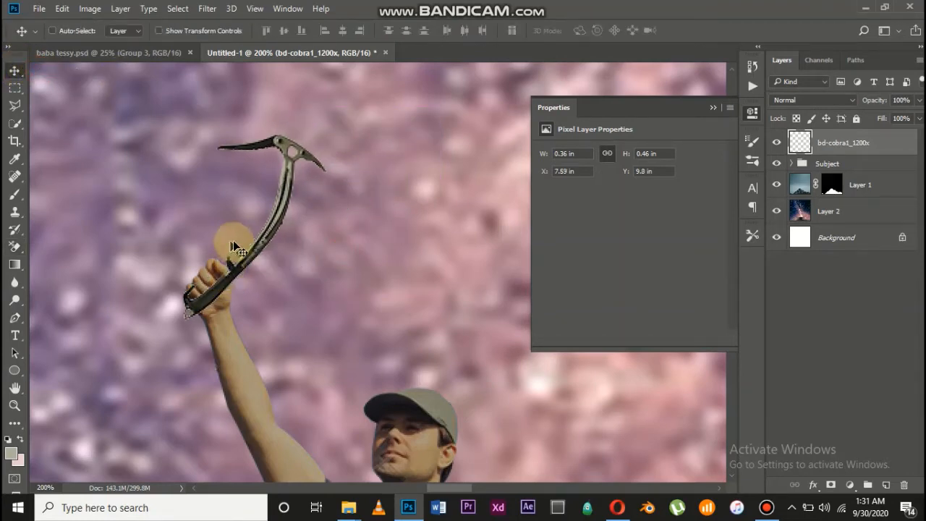
key("ctrl+t")
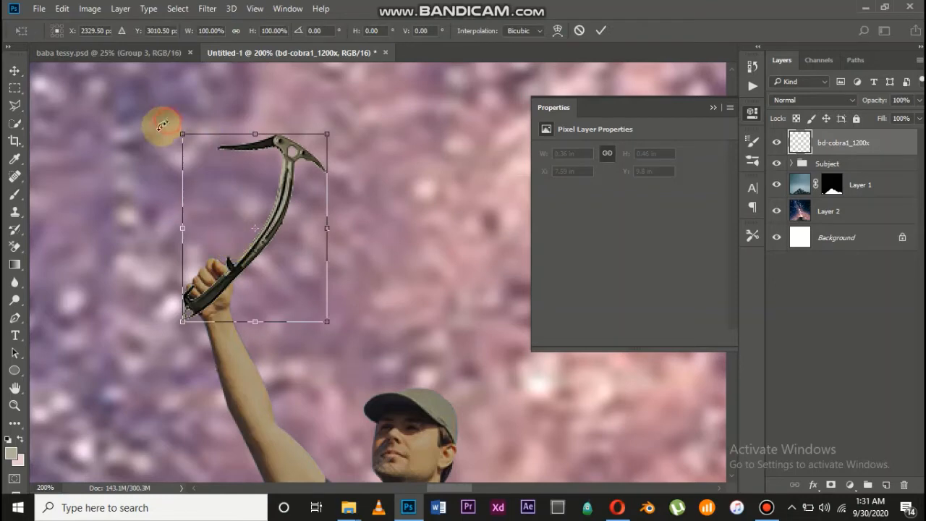
left_click_drag(165, 122, 159, 125)
left_click_drag(235, 271, 221, 275)
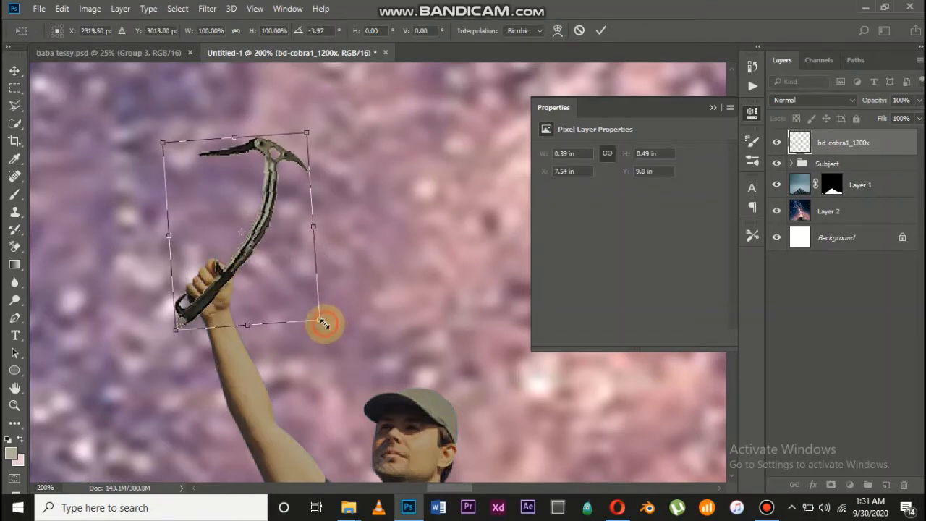
Scale the ice axe up to about 116%, align its handle with the hiker's fist, and apply the transform.
left_click_drag(323, 323, 333, 332)
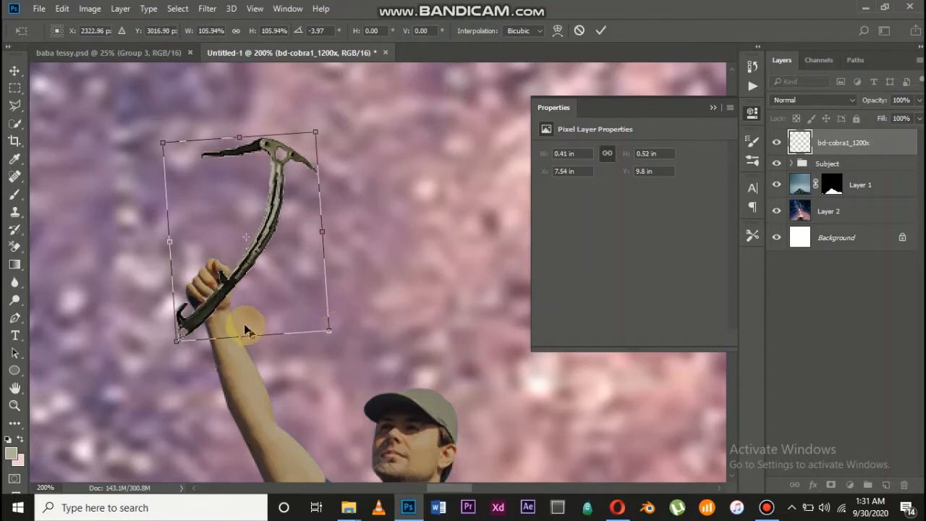
left_click_drag(214, 304, 214, 291)
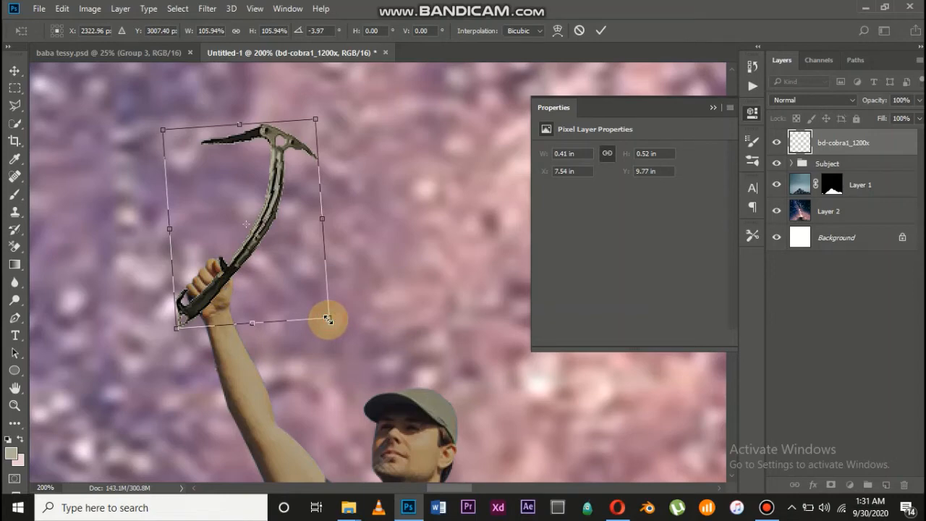
left_click_drag(327, 319, 339, 329)
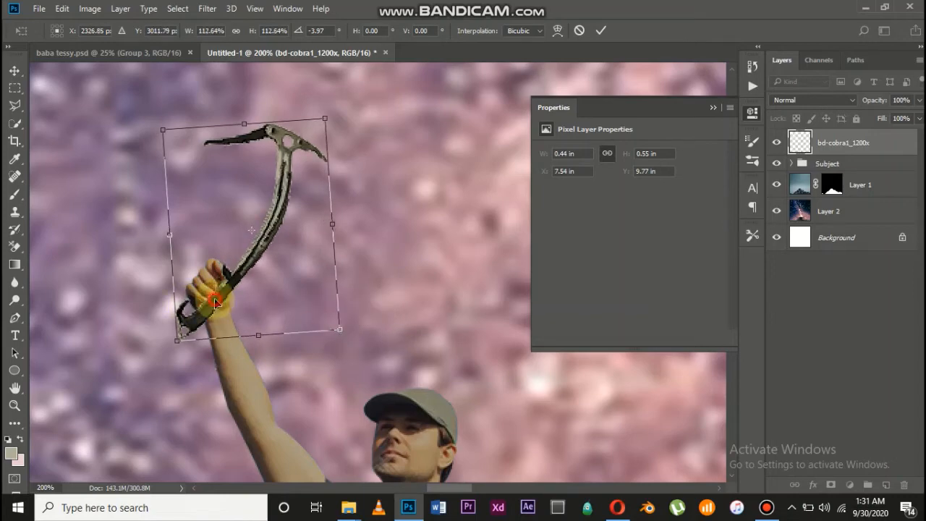
left_click_drag(215, 302, 214, 292)
left_click(339, 321)
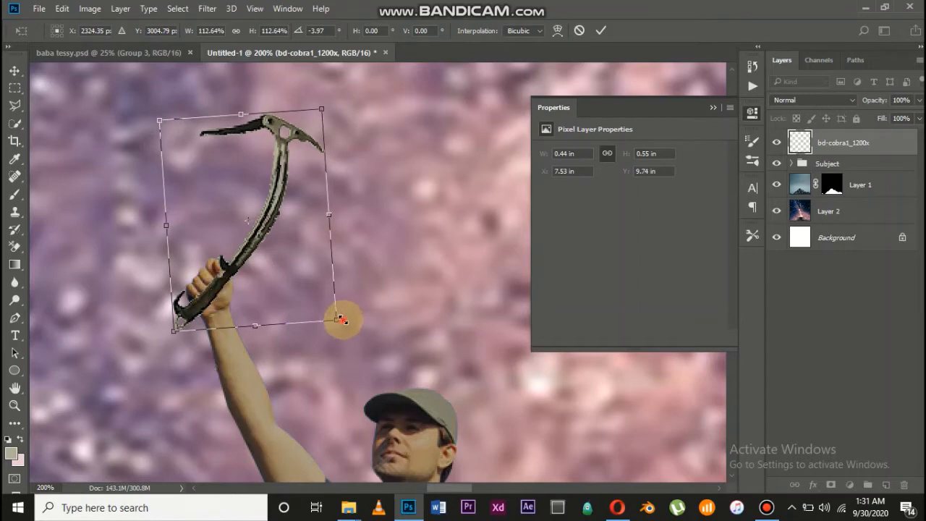
left_click_drag(342, 319, 351, 323)
left_click_drag(207, 310, 204, 299)
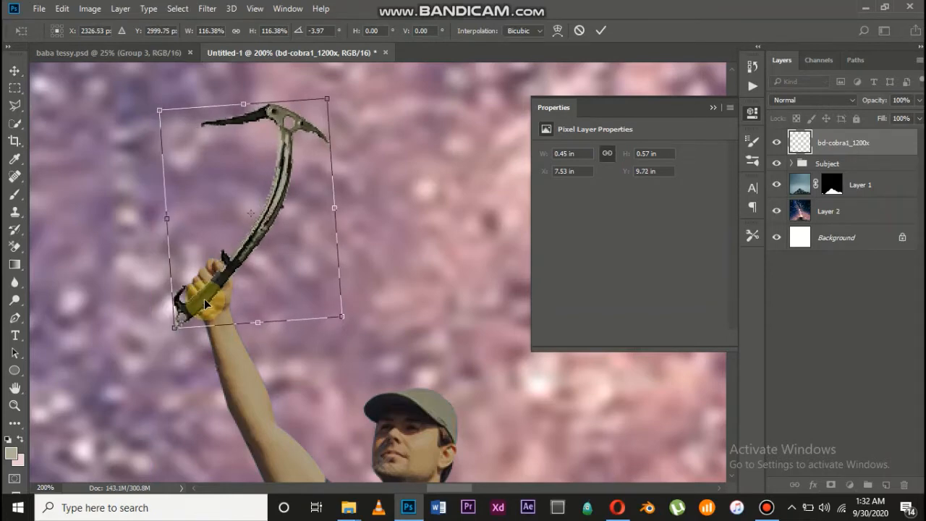
key("Up")
key("Up")
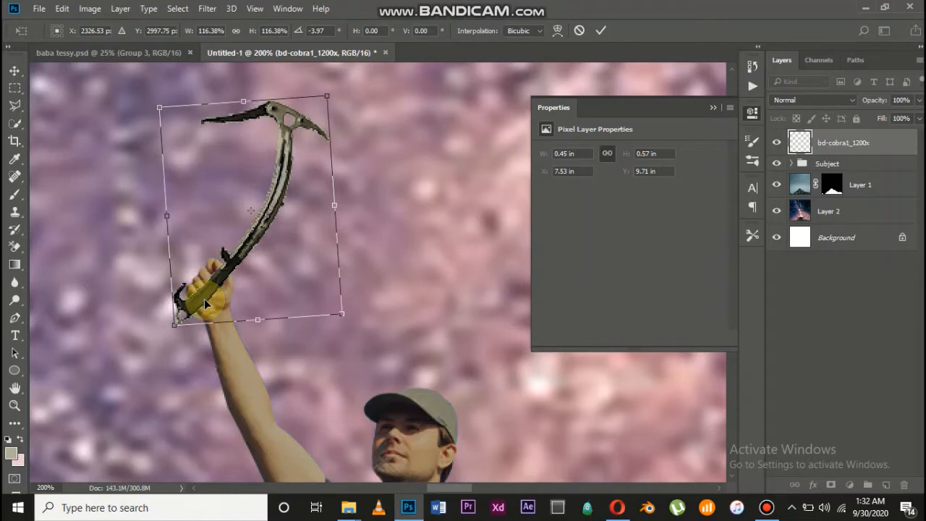
key("Return")
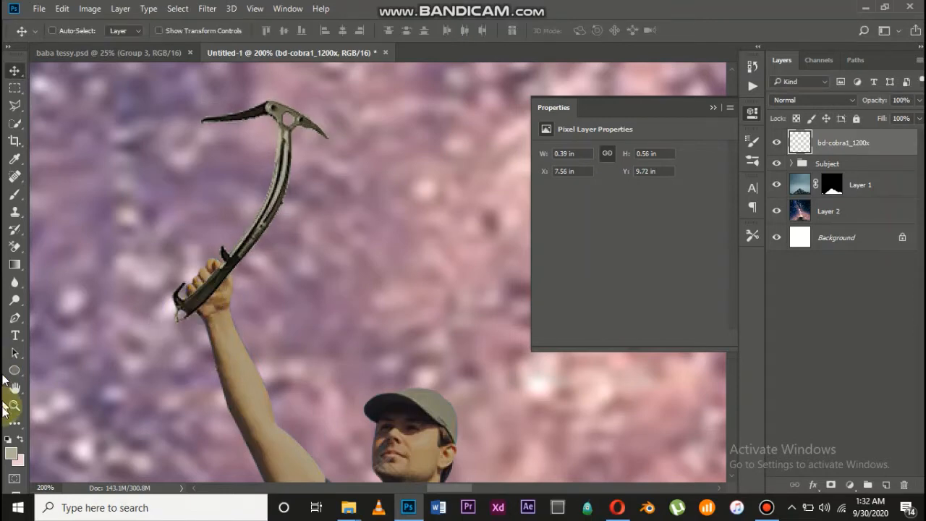
Add a layer mask to the ice axe layer and load the Subject layer's outline as a selection for editing that mask.
key("ctrl+plus")
key("ctrl+plus")
key("ctrl+plus")
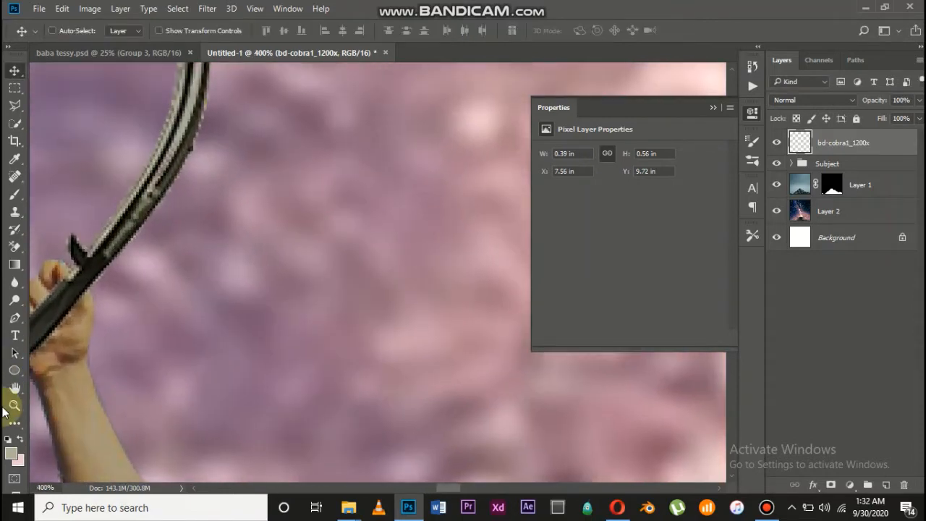
scroll(313, 265, "left", 3)
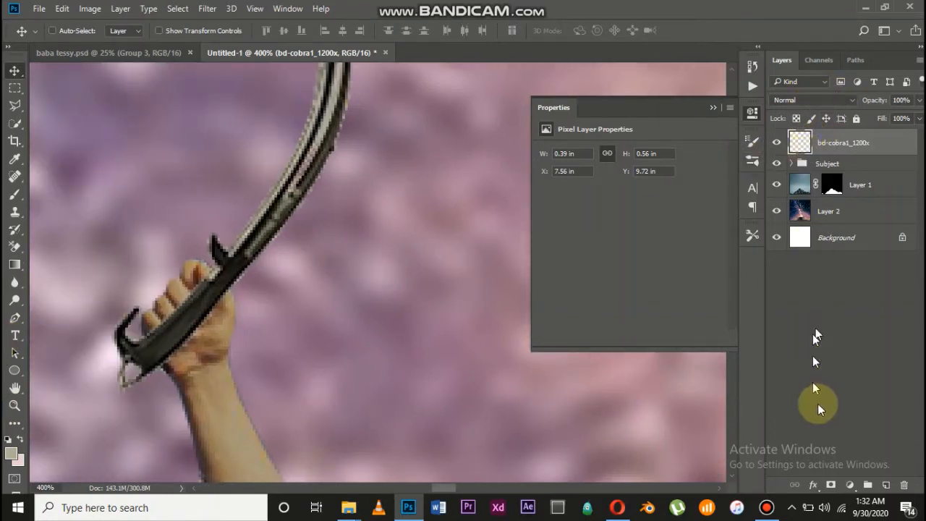
left_click(830, 484)
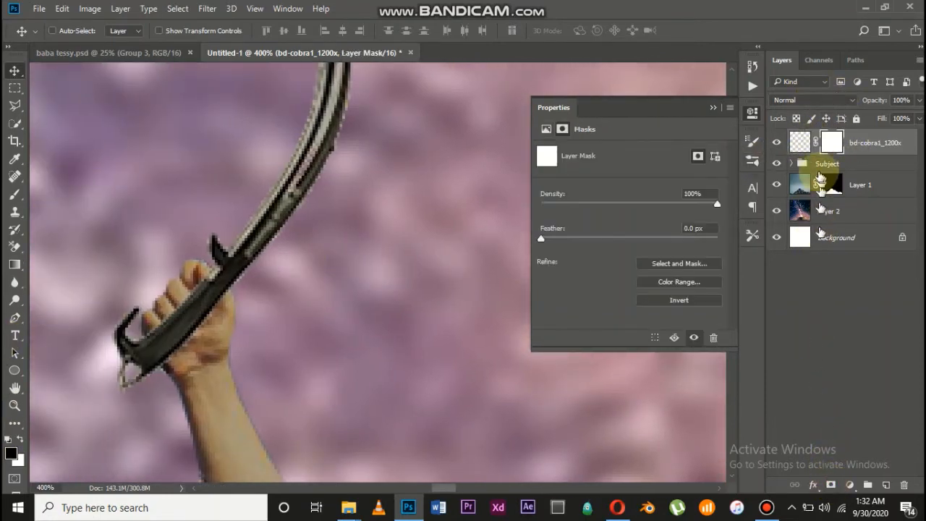
left_click(791, 164)
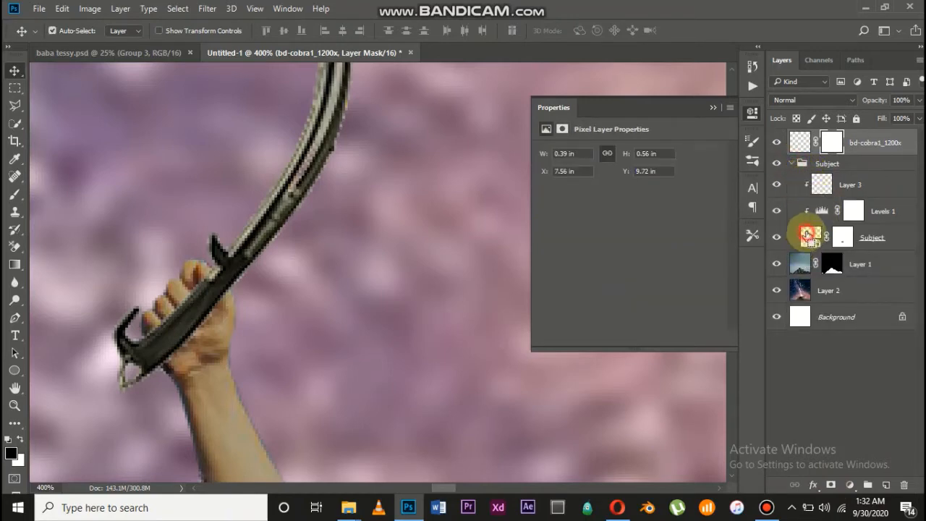
left_click(807, 234, "ctrl")
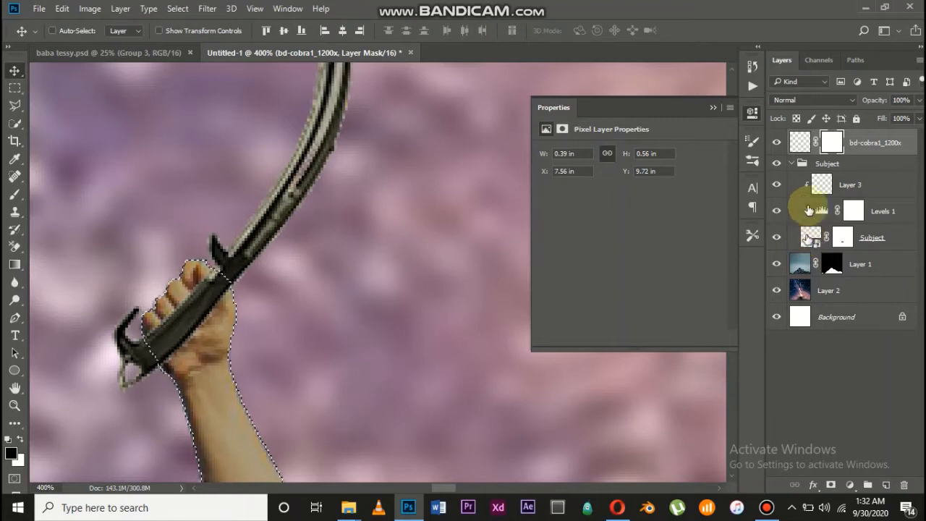
left_click(831, 142)
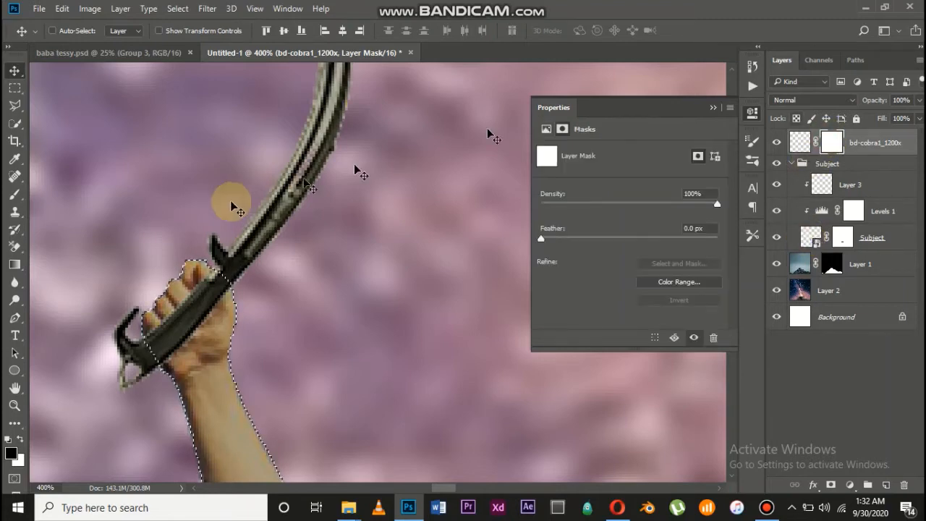
Hide the part of the handle over the fist by painting black on the axe mask at 100% opacity, and clear the selection.
left_click(15, 194)
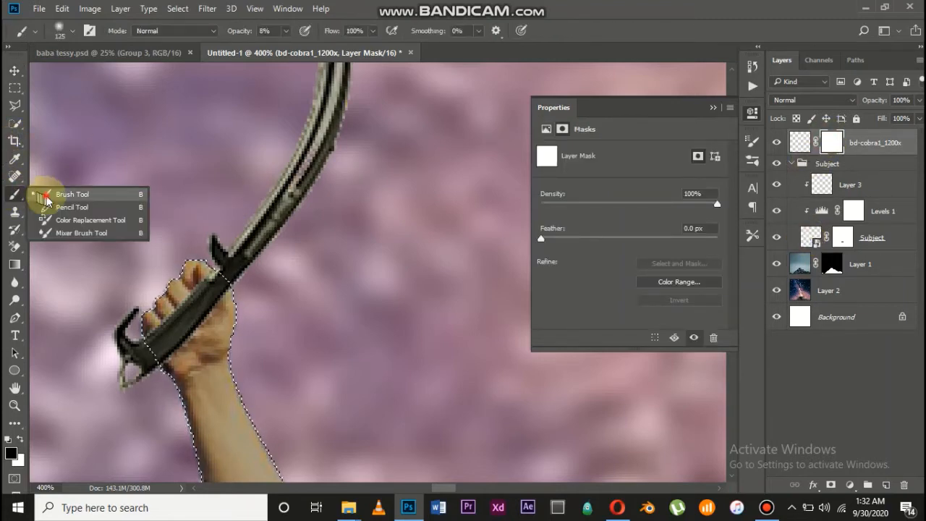
left_click(46, 197)
mouse_move(165, 321)
left_mouse_down()
mouse_move(217, 290)
mouse_move(205, 301)
mouse_move(205, 346)
left_mouse_up()
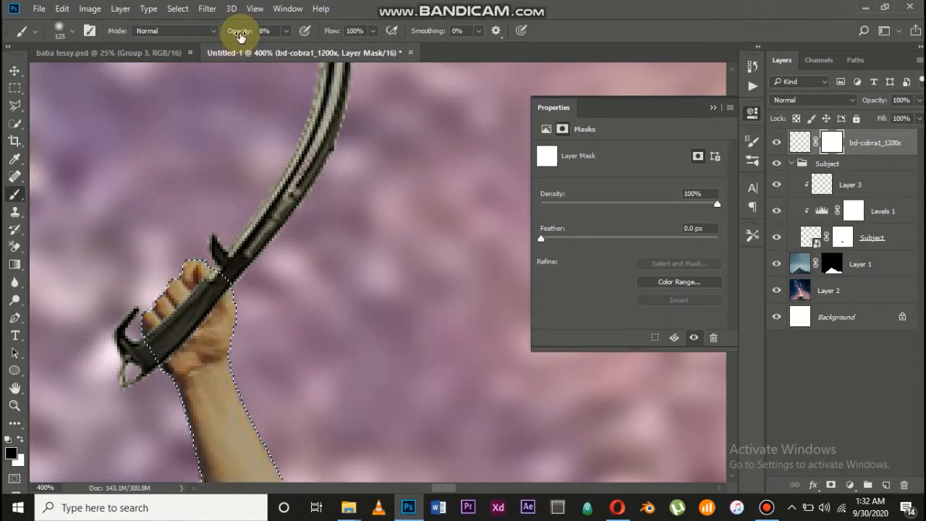
left_click_drag(240, 36, 440, 76)
mouse_move(248, 382)
left_mouse_down()
mouse_move(210, 388)
mouse_move(194, 418)
left_mouse_up()
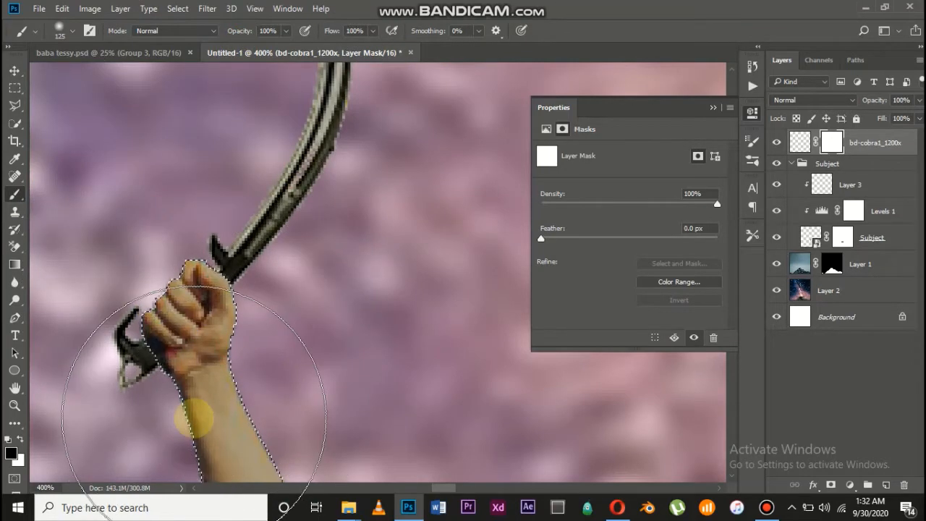
key("ctrl+d")
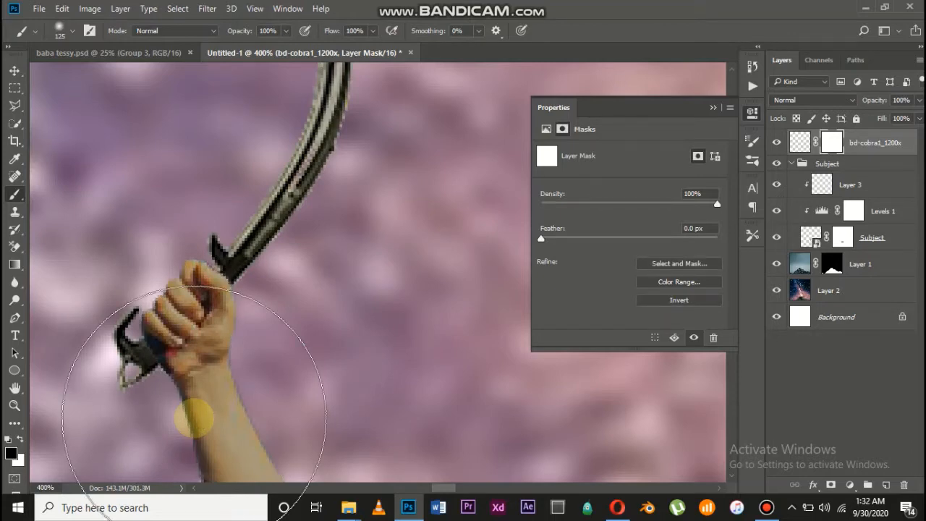
Restore the handle's lower edge beside the palm by painting white on the axe mask with a size 10 brush.
key("bracketleft")
key("bracketleft")
key("bracketleft")
key("bracketleft")
key("bracketleft")
key("bracketleft")
key("bracketleft")
key("bracketleft")
key("bracketleft")
key("bracketleft")
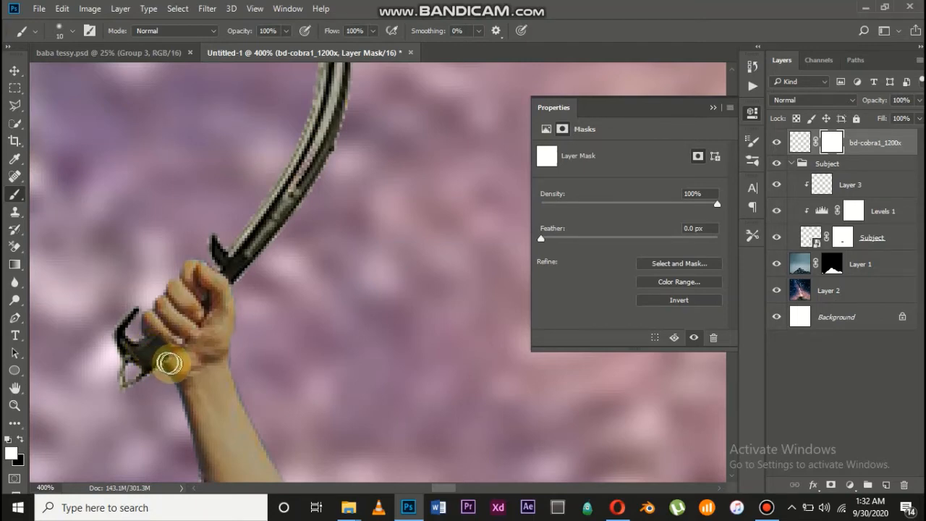
Examine how the hiker and the ice axe fit into the whole mountain and sky composition.
key("ctrl+minus")
key("ctrl+minus")
key("ctrl+minus")
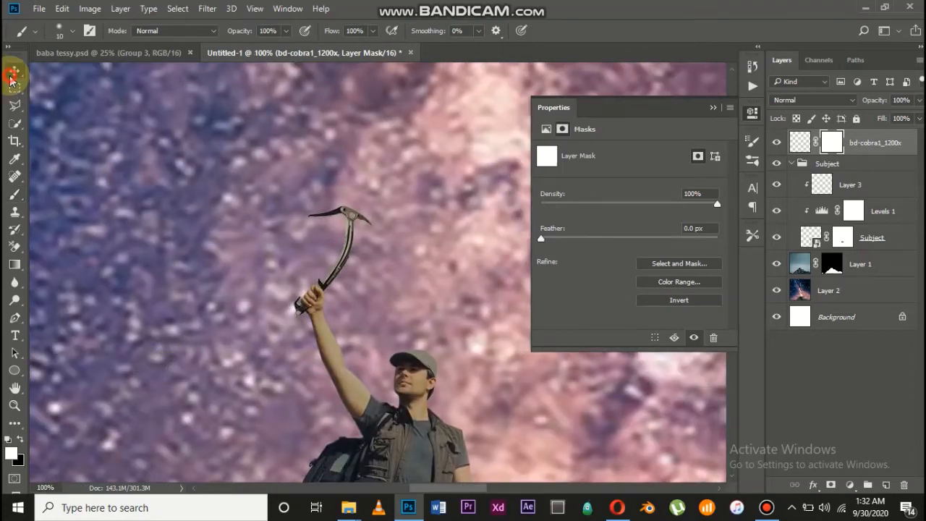
left_click(11, 75)
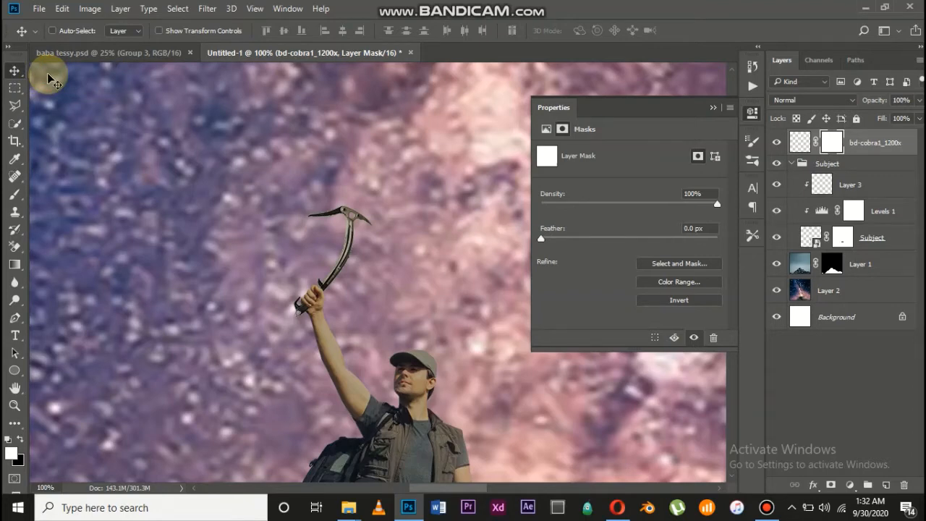
key("ctrl+minus")
key("ctrl+minus")
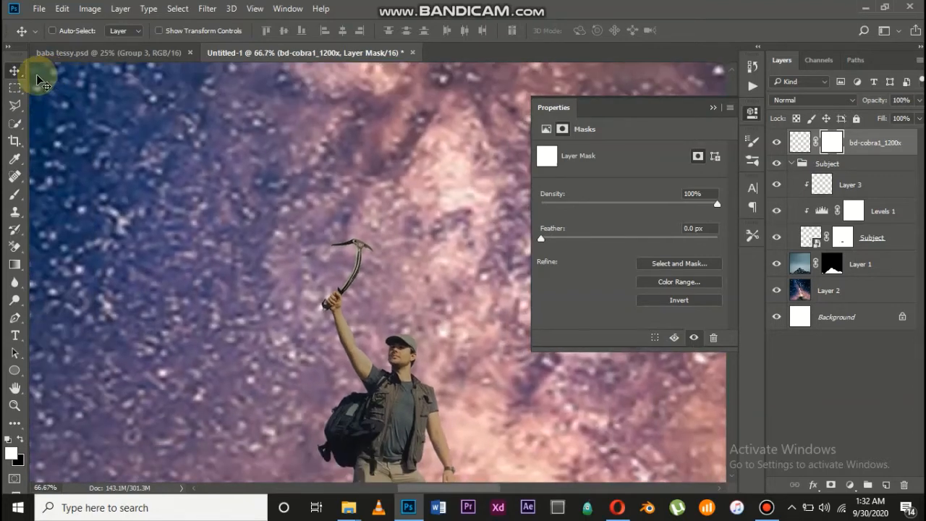
key("ctrl+minus")
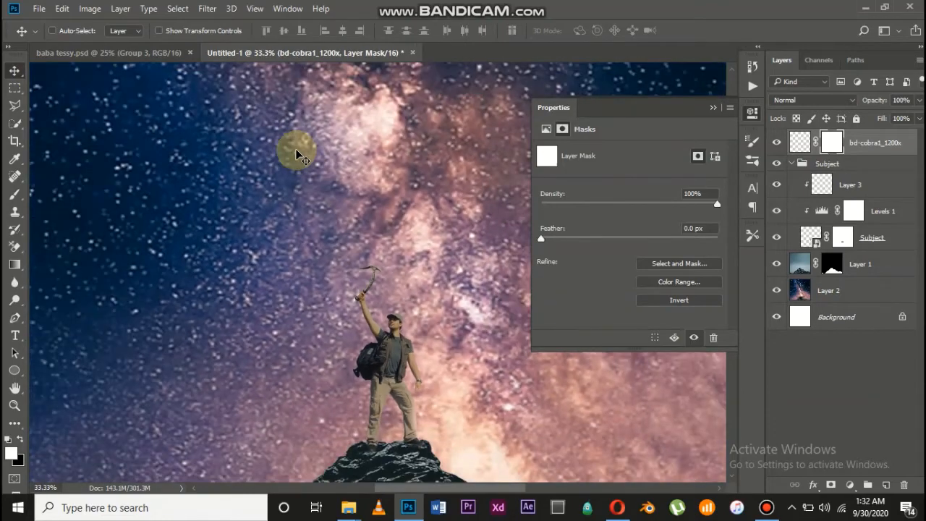
scroll(438, 307, "right", 1)
scroll(437, 307, "down", 2)
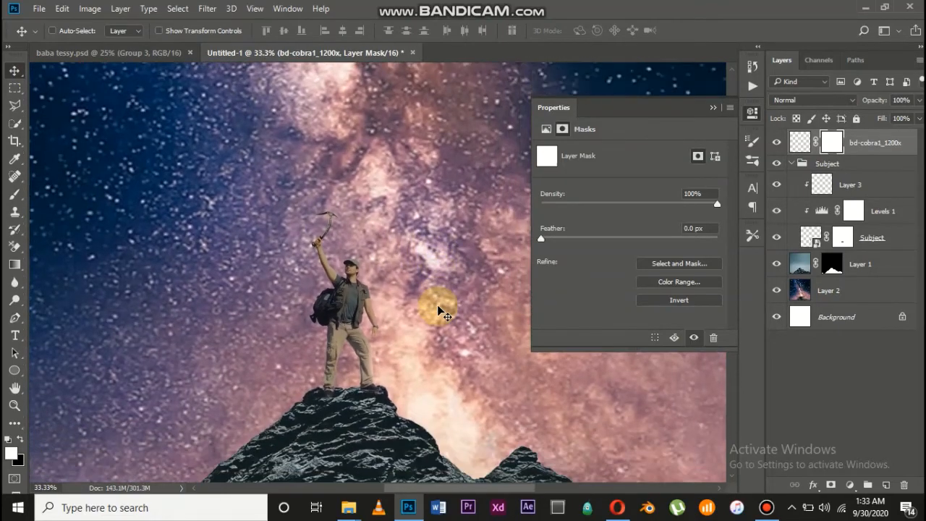
key("ctrl+minus")
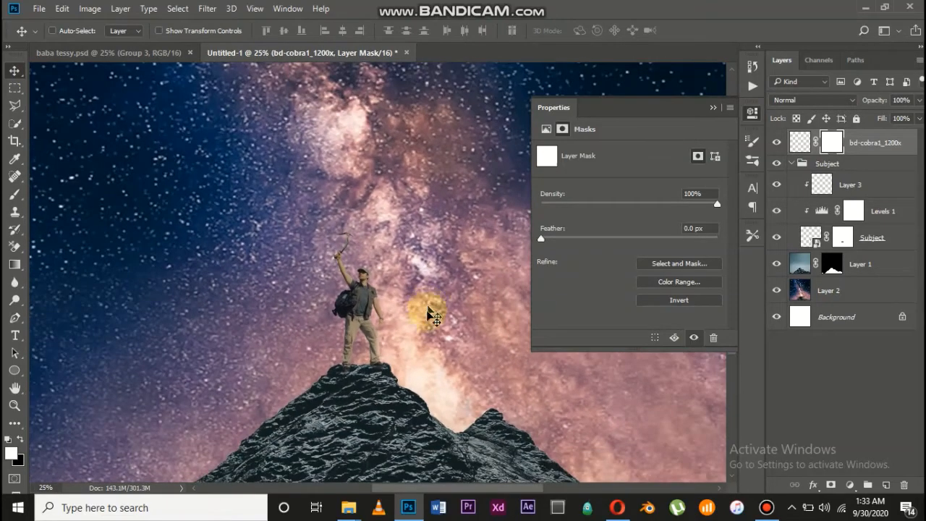
Soften the mountain ridge beside the hiker by painting black on Layer 1's mask with a size 500 brush at 36% opacity.
left_click(832, 265)
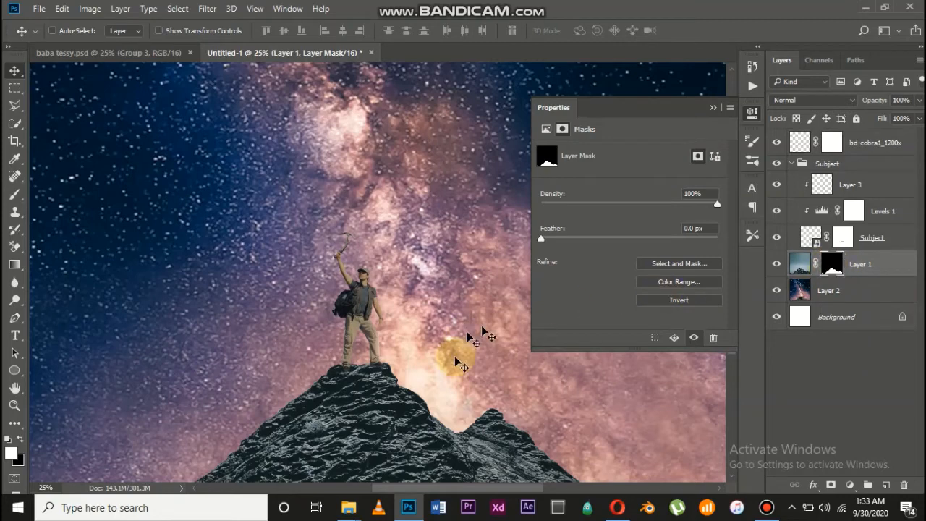
scroll(458, 363, "right", 1)
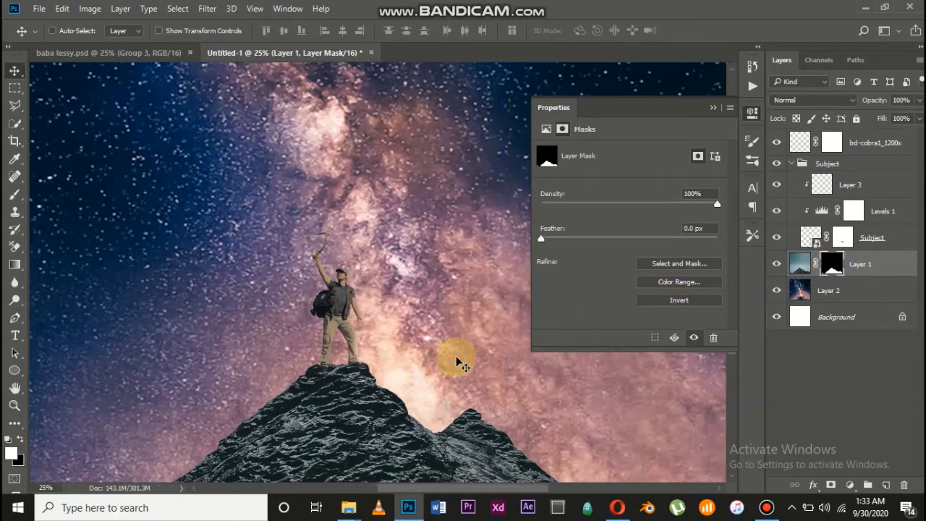
right_click(9, 202)
left_click(58, 196)
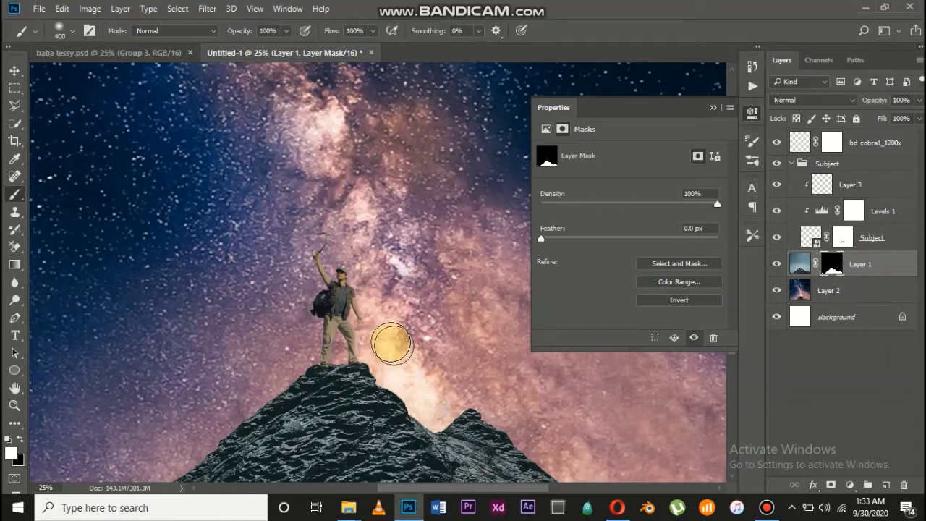
key("bracketright")
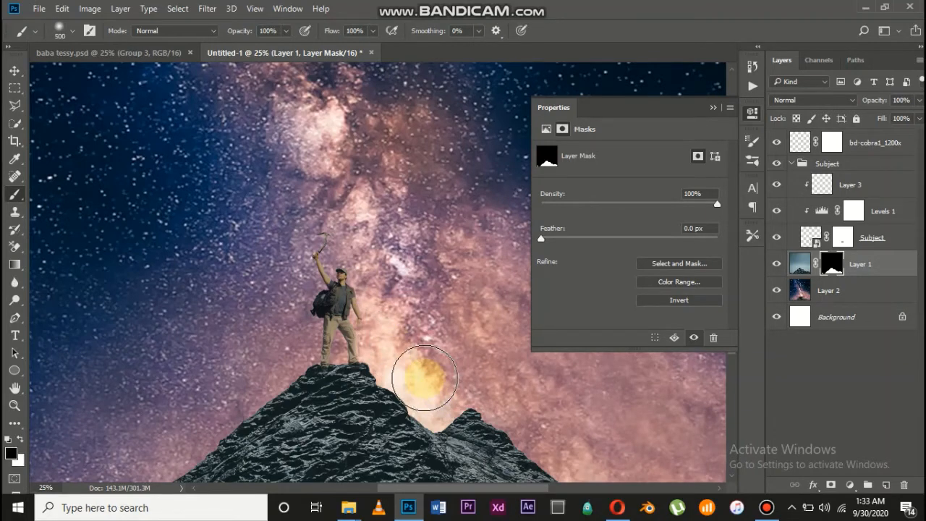
left_click(286, 31)
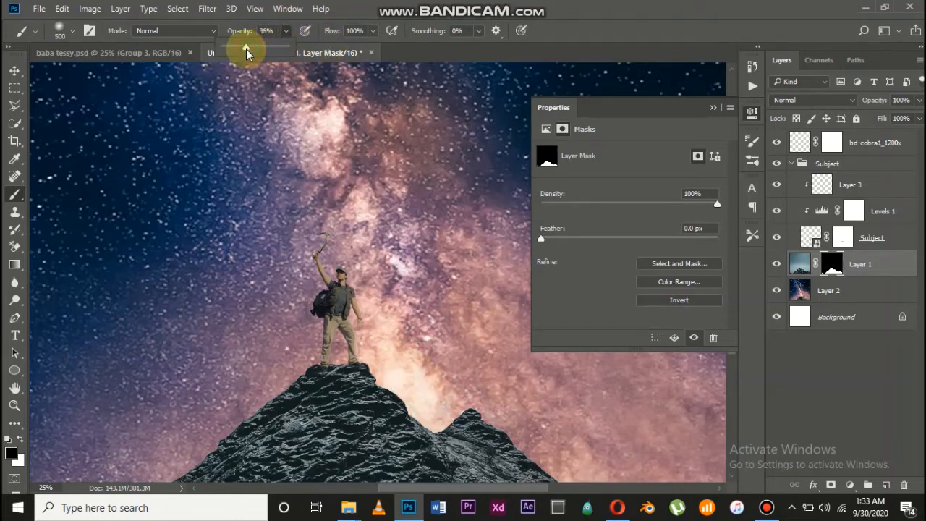
mouse_move(420, 389)
left_mouse_down()
mouse_move(423, 400)
mouse_move(412, 378)
mouse_move(452, 403)
mouse_move(433, 402)
mouse_move(468, 401)
left_mouse_up()
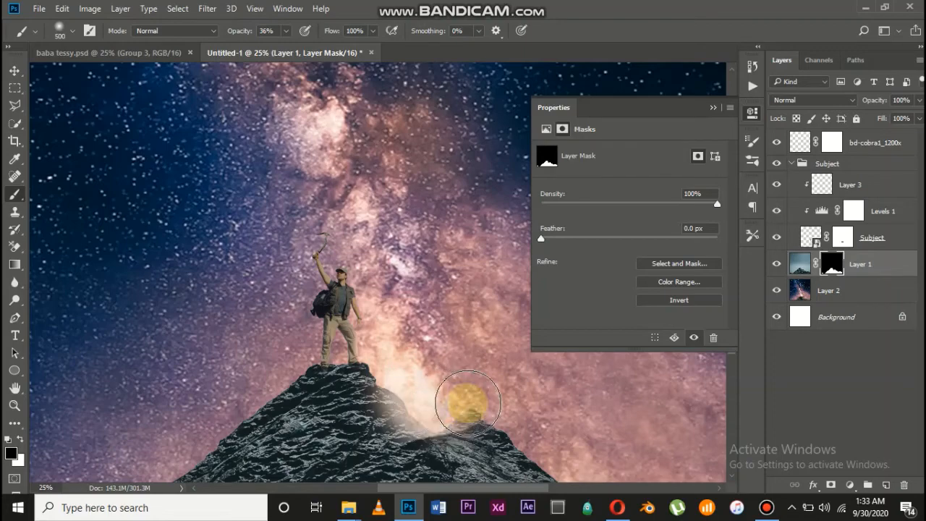
Soften the notch between the two peaks by painting on Layer 1's mask with a size 500 brush at 36% opacity.
key("ctrl+minus")
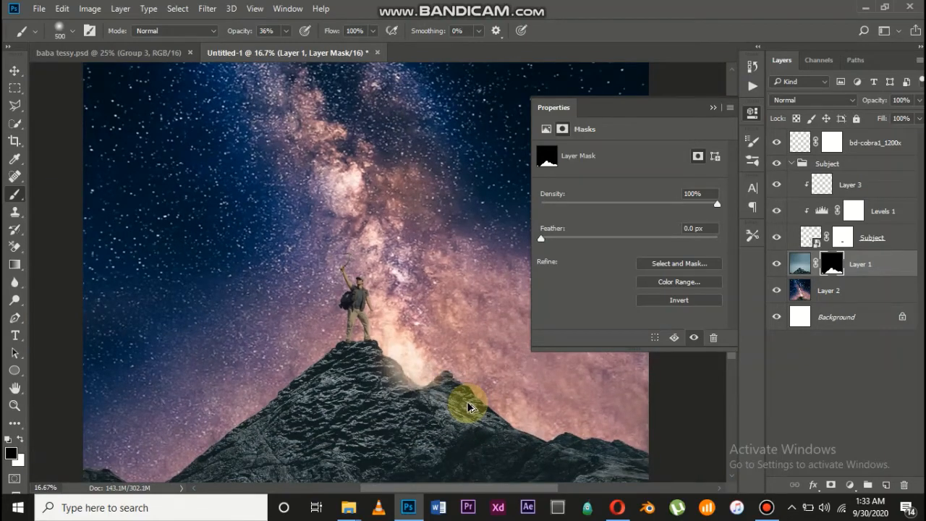
mouse_move(441, 384)
left_mouse_down()
mouse_move(421, 361)
mouse_move(456, 343)
mouse_move(417, 359)
mouse_move(412, 351)
mouse_move(426, 350)
mouse_move(423, 360)
mouse_move(466, 340)
mouse_move(368, 434)
mouse_move(378, 404)
mouse_move(412, 423)
mouse_move(404, 414)
mouse_move(423, 423)
mouse_move(423, 400)
mouse_move(457, 405)
mouse_move(420, 388)
mouse_move(444, 434)
left_mouse_up()
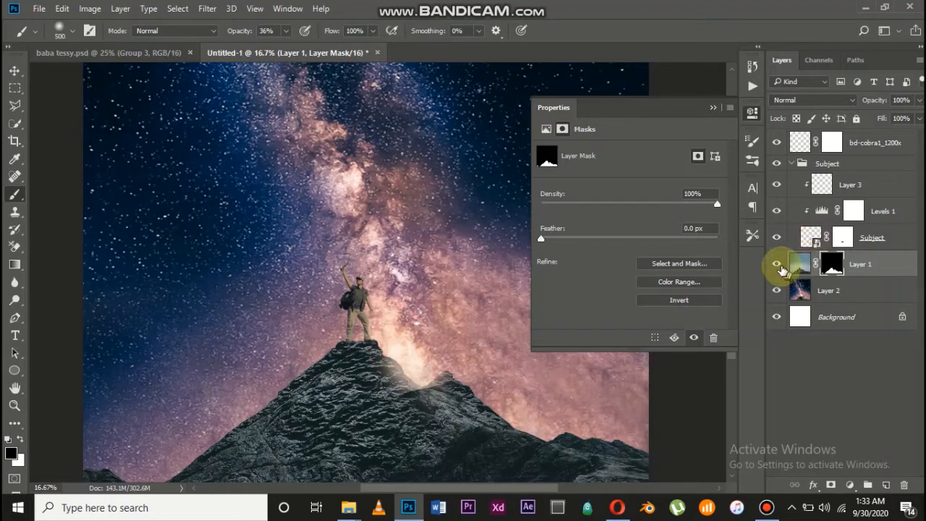
Hide Layer 1 and try to cover the dark peak on Layer 2 with cloned sky using a size 1500 Clone Stamp.
left_click(778, 266)
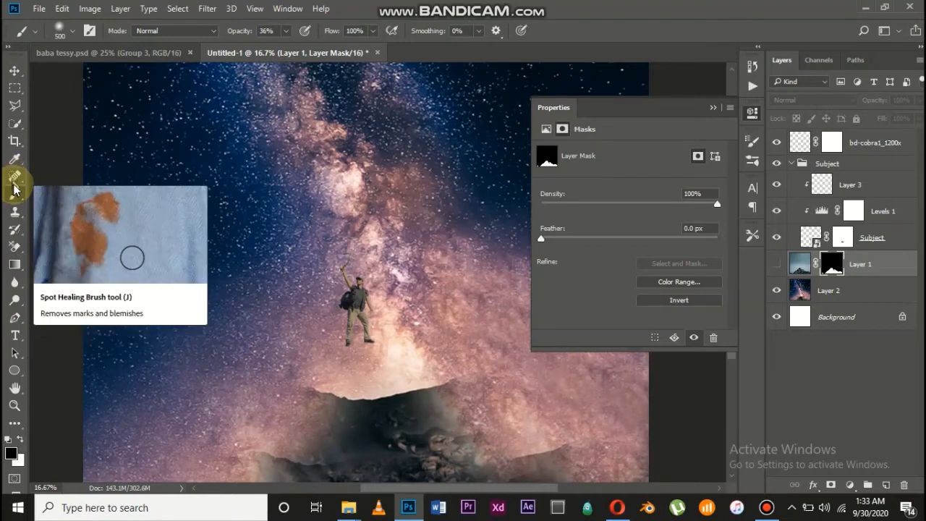
left_click(14, 212)
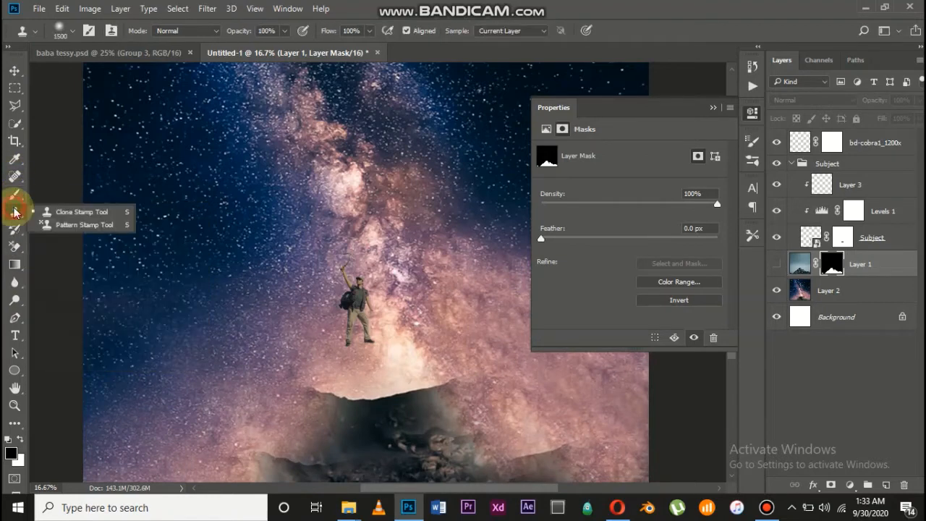
left_click(58, 209)
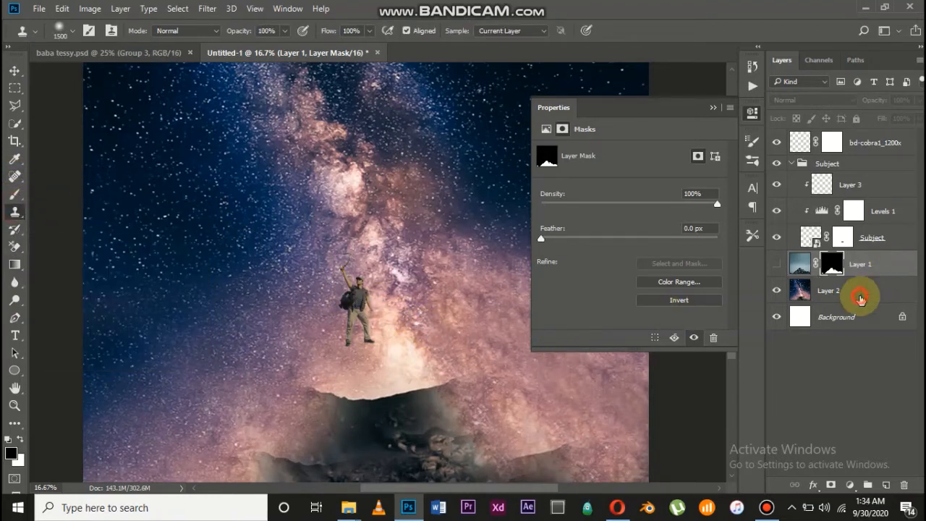
left_click(861, 293)
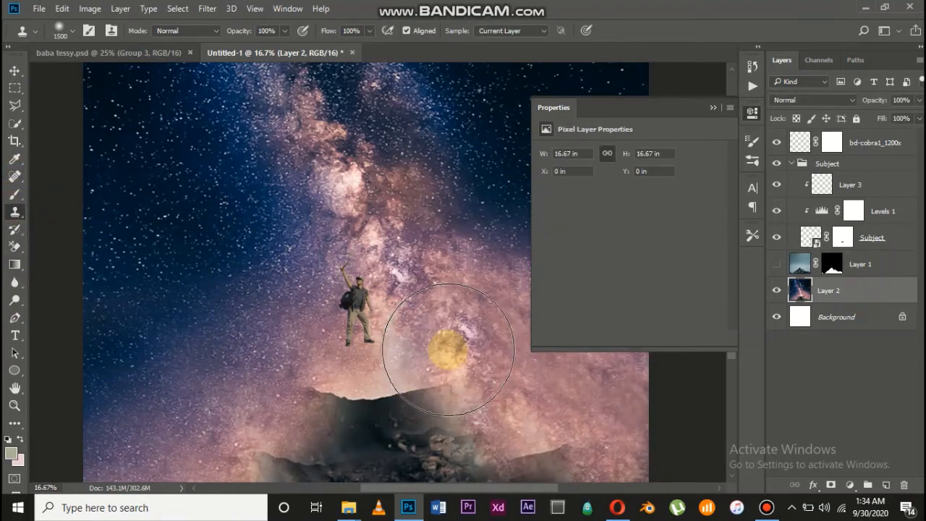
left_click(396, 297, "alt")
left_click(400, 376)
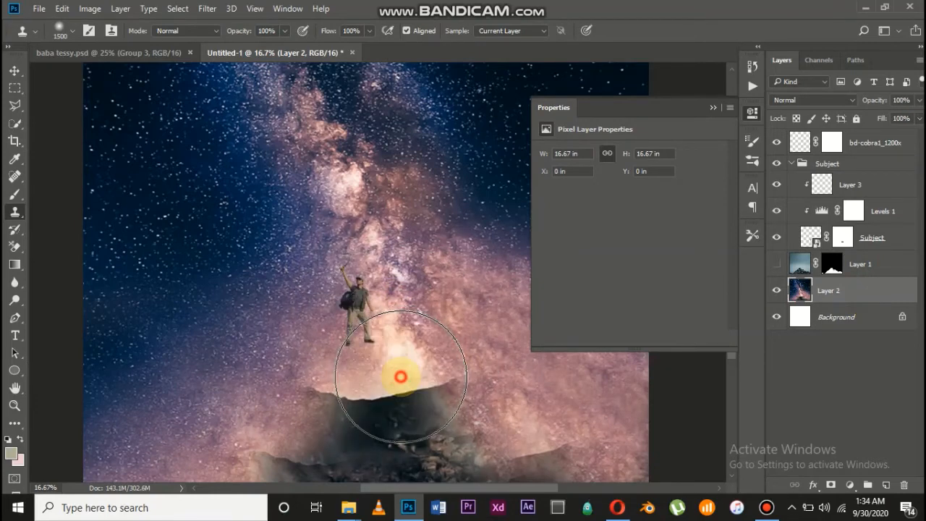
left_click(399, 377)
left_click(398, 378)
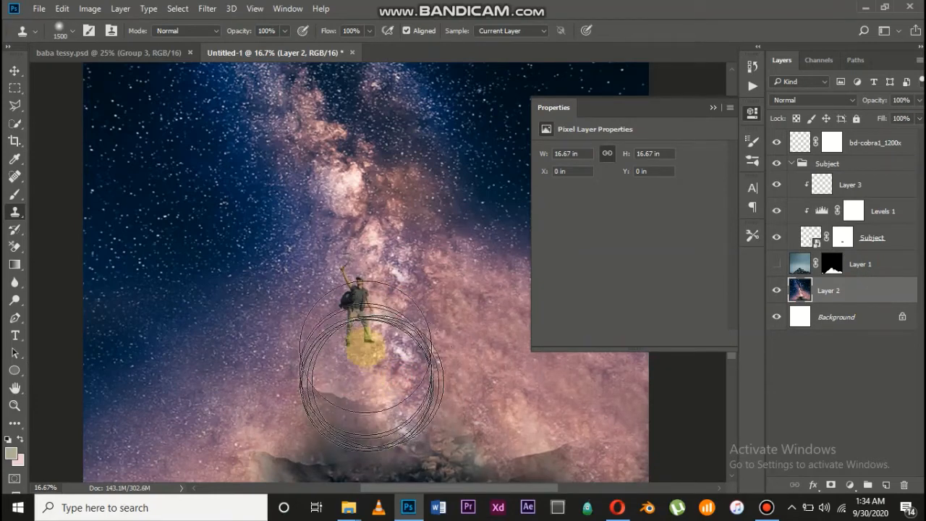
Try to clone sky from beside the hiker over Layer 2's remaining lower rocks, and show Layer 1 again.
left_click(366, 323, "alt")
left_click(331, 422)
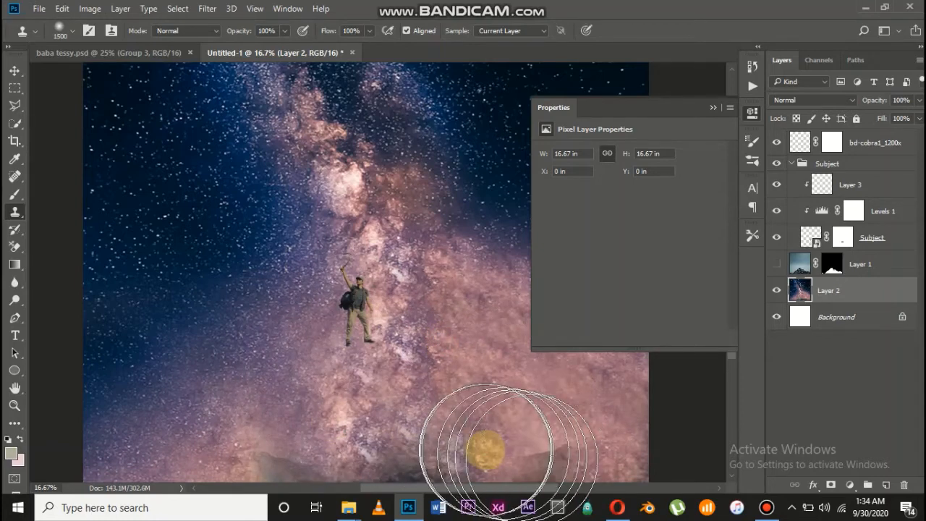
left_click(484, 450)
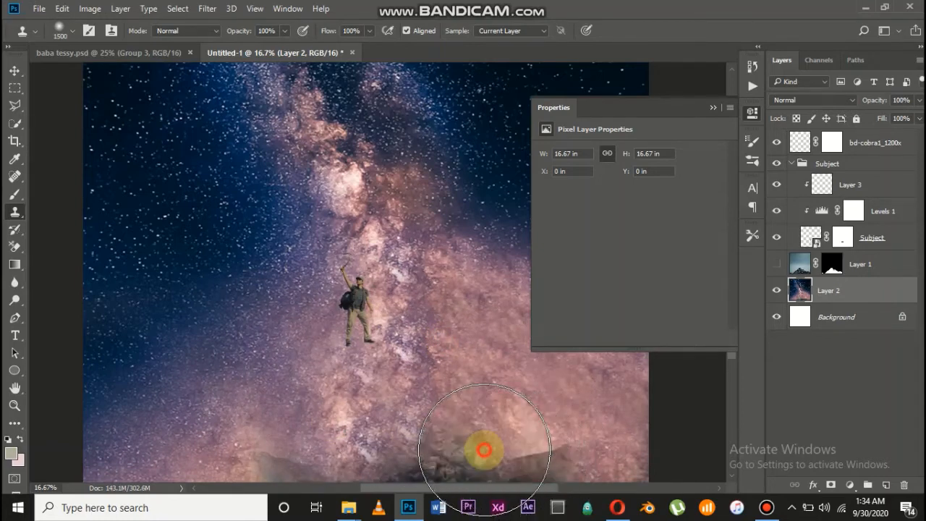
left_click(778, 264)
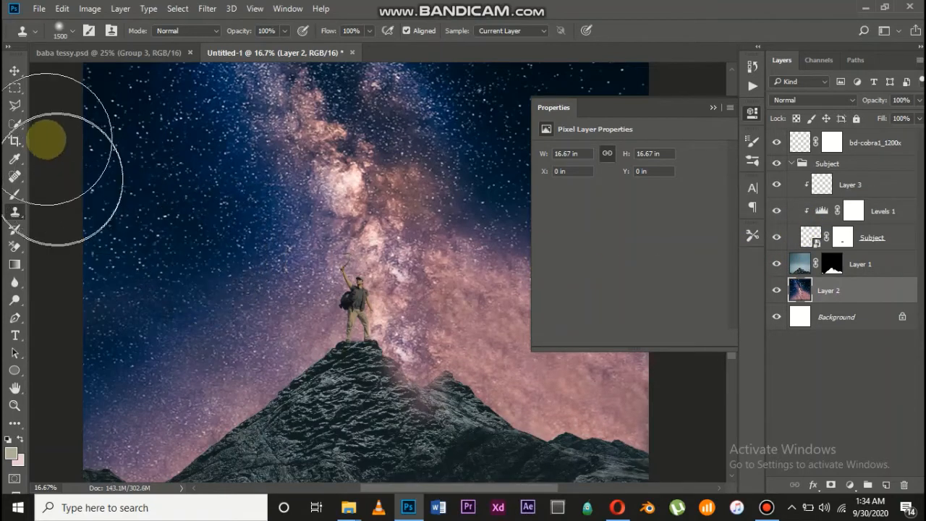
Check where the mountain ridge meets the cloned sky, and undo the sky cloning on Layer 2.
left_click(15, 72)
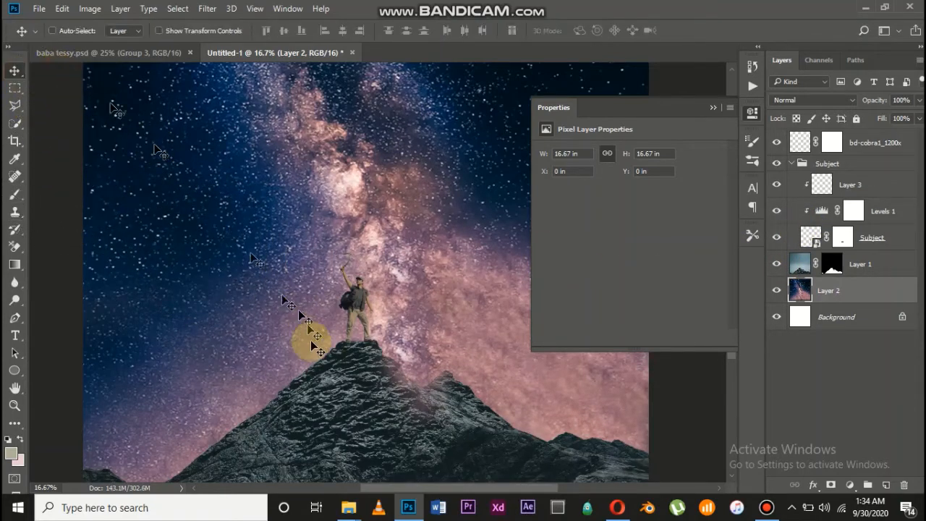
key("ctrl+plus")
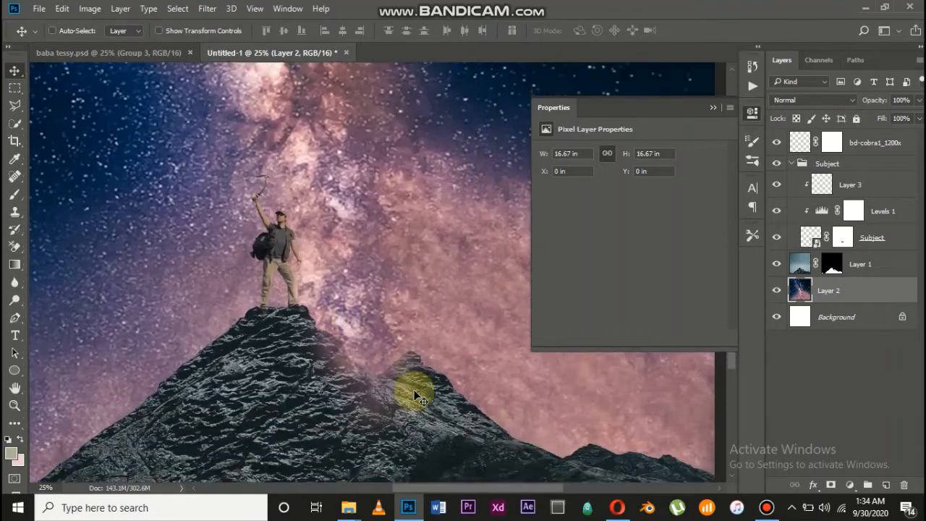
key("ctrl+minus")
key("ctrl+minus")
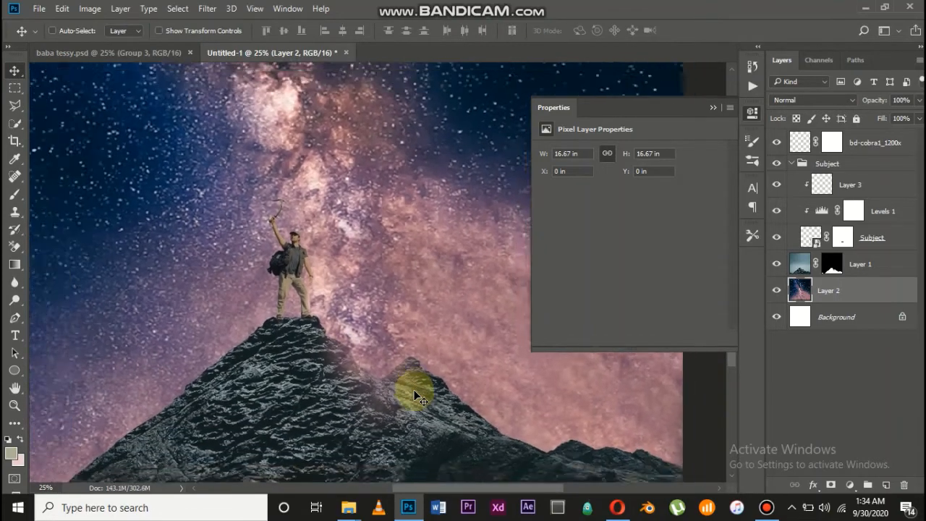
key("ctrl+plus")
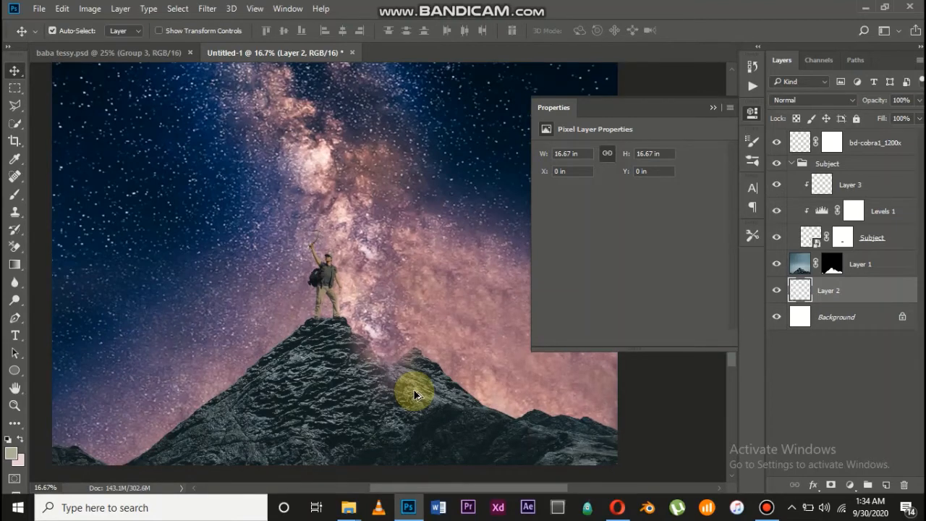
key("ctrl+alt+shift+e")
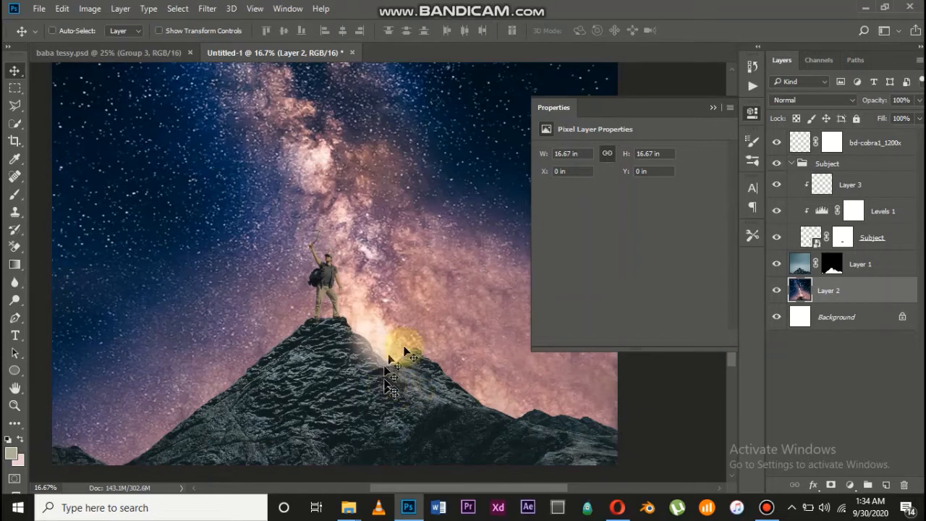
Hide Layer 1 and clone the bright Milky Way glow over the dark peak on Layer 2 with a size 800 Clone Stamp.
left_click(777, 264)
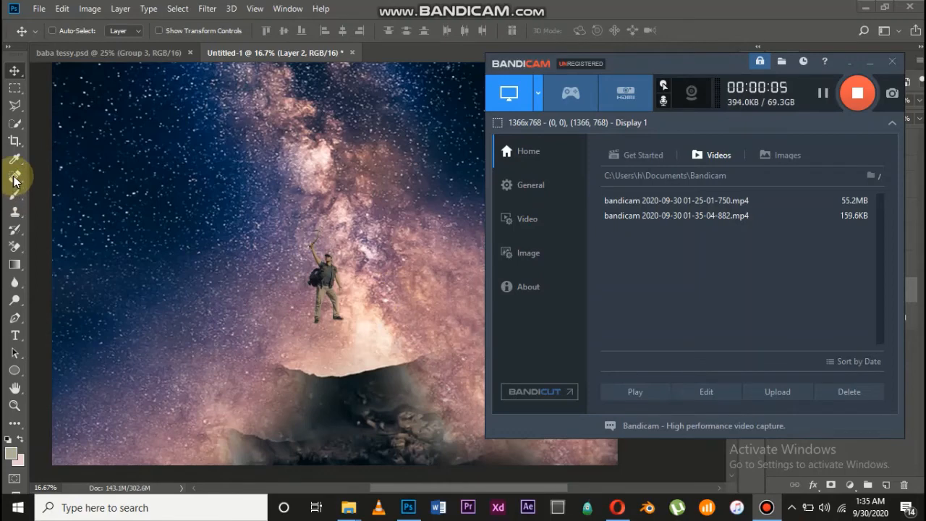
left_click(14, 214)
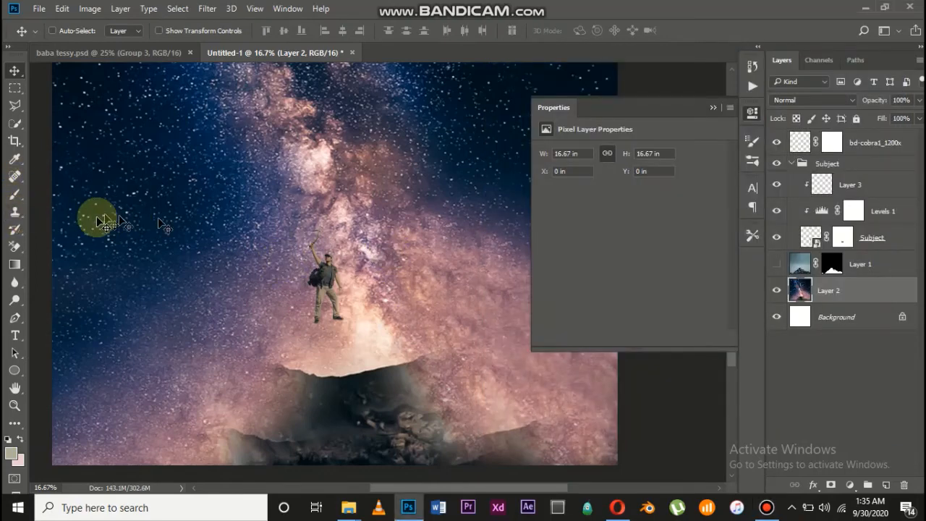
left_click(14, 211)
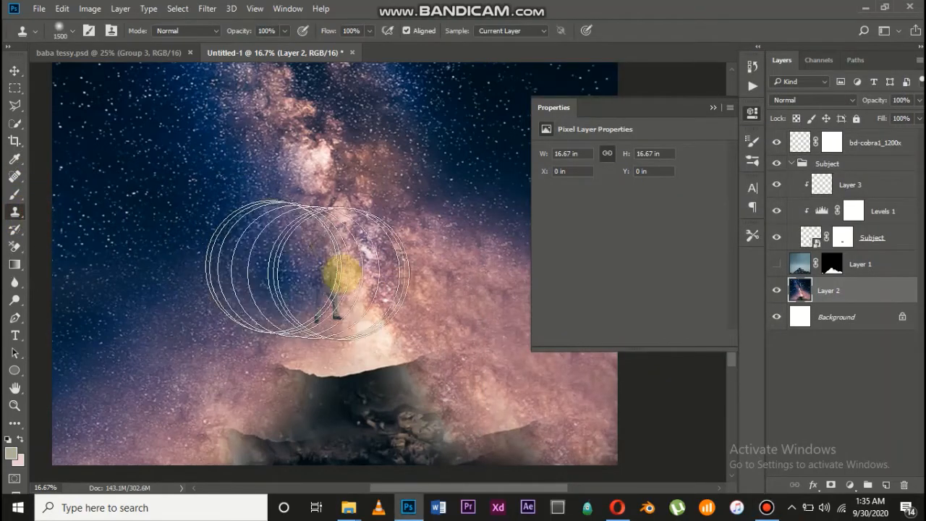
key("bracketleft")
key("bracketleft")
key("bracketleft")
key("bracketleft")
key("bracketleft")
key("bracketleft")
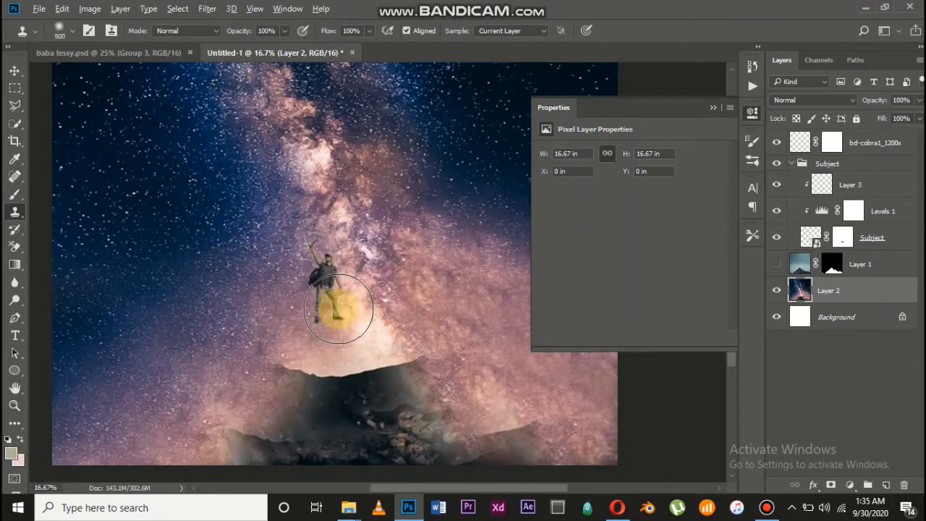
left_click(352, 335, "alt")
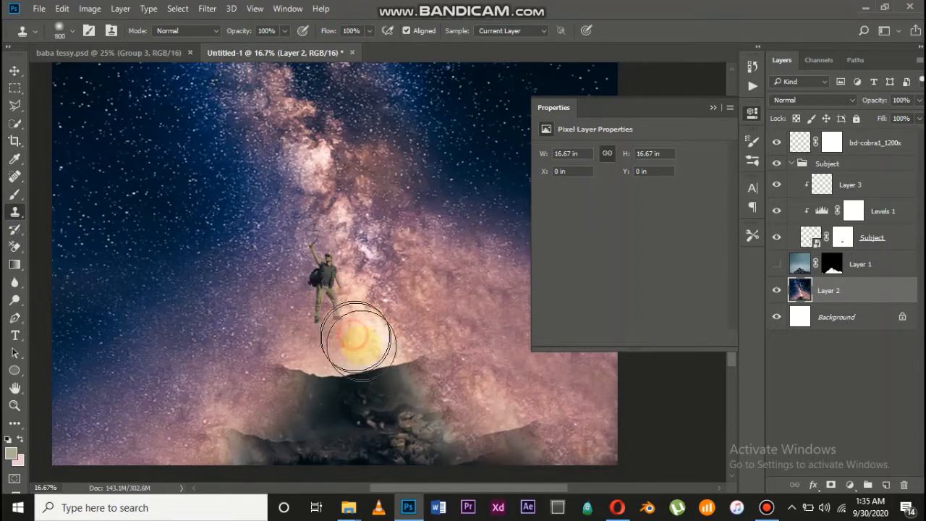
left_click(381, 373)
left_click(381, 373)
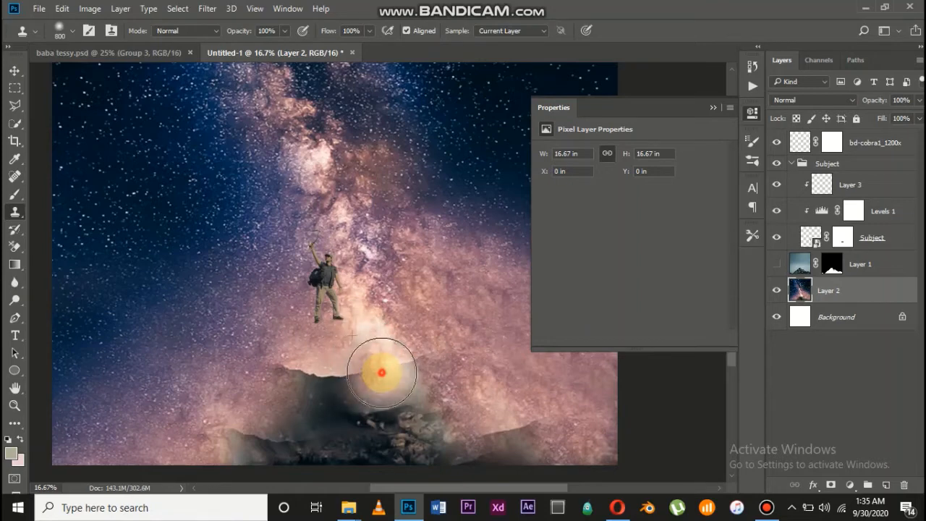
left_click(382, 373)
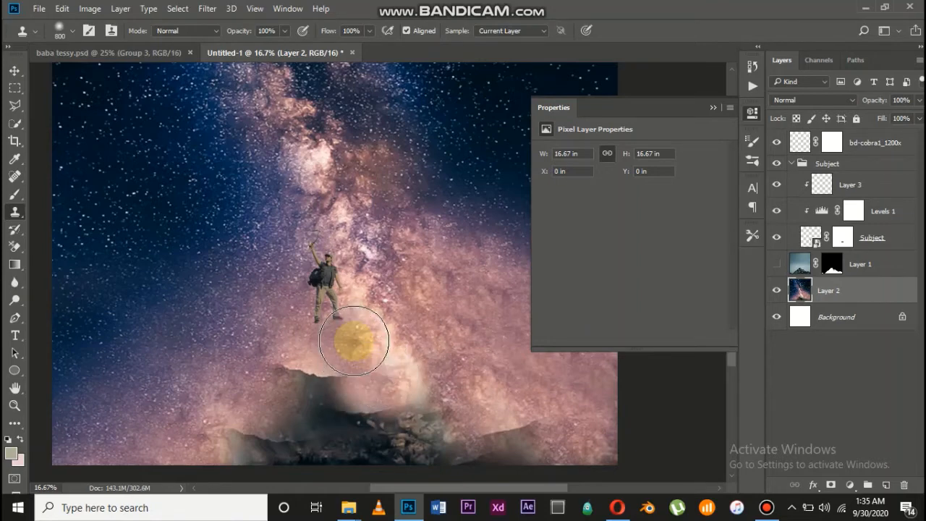
Extend the cloned Milky Way streak over the rocks below it on Layer 2, then show Layer 1 and check the blend at the ridge.
left_click(356, 338, "alt")
mouse_move(362, 333)
left_mouse_down()
mouse_move(341, 348)
mouse_move(348, 370)
mouse_move(386, 396)
mouse_move(413, 401)
mouse_move(409, 372)
mouse_move(492, 406)
mouse_move(336, 352)
left_mouse_up()
left_click(416, 405)
left_click(418, 405)
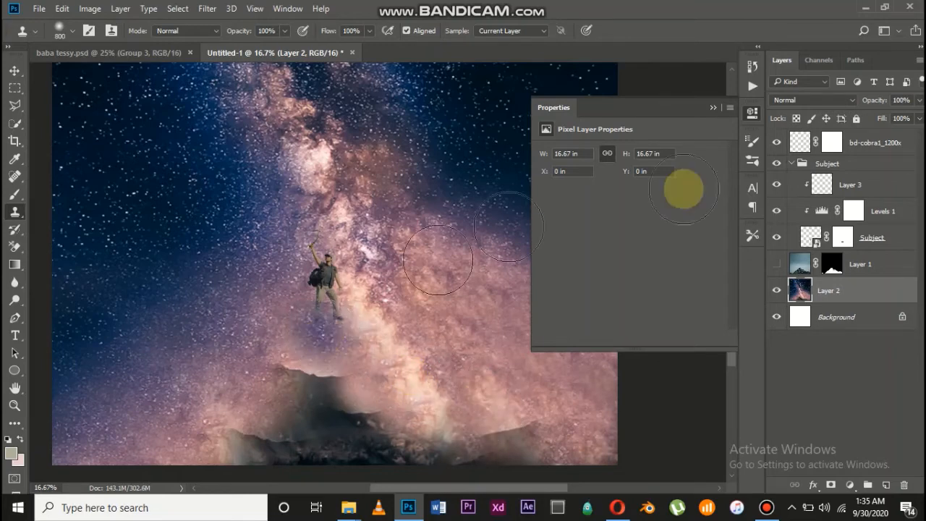
left_click(776, 265)
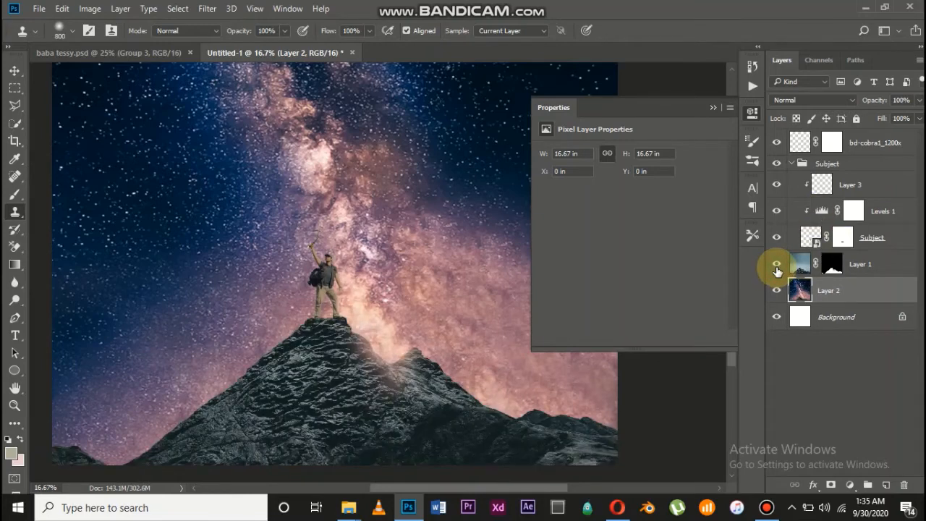
left_click(15, 71)
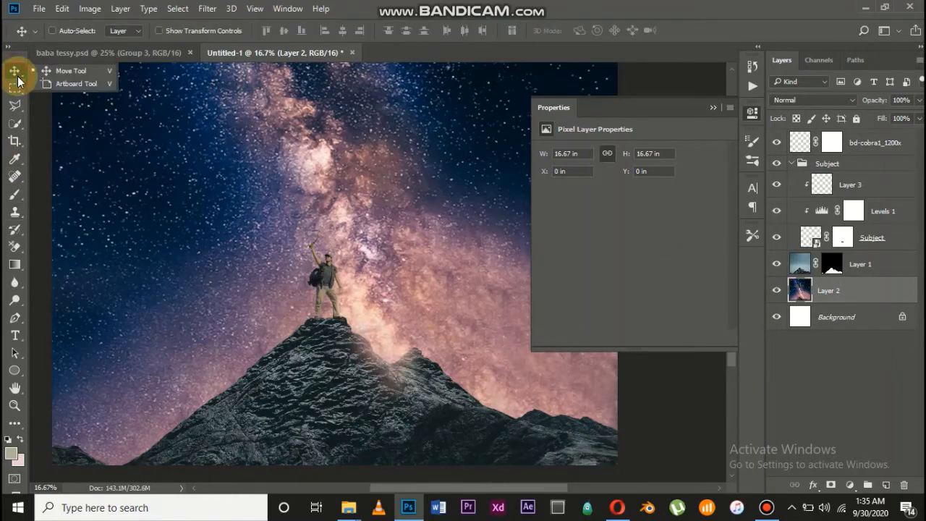
left_click(52, 73)
key("ctrl+plus")
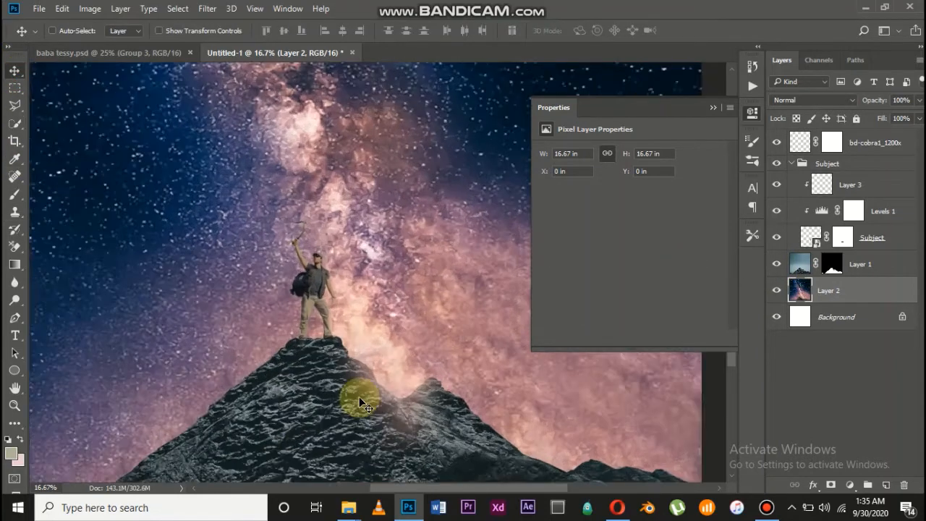
scroll(359, 396, "right", 2)
scroll(359, 396, "down", 1)
key("ctrl+minus")
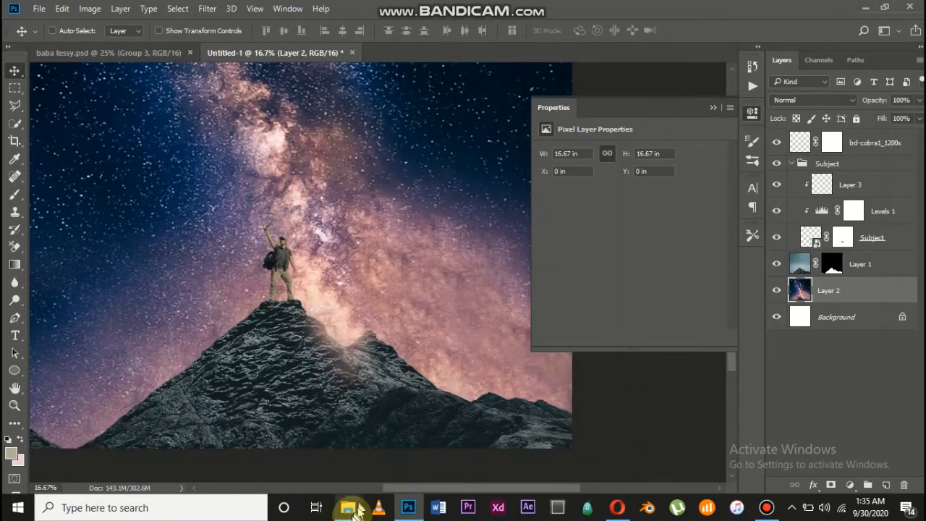
Open subject 2 from the mountain Climber Manipulation folder and copy its climber into Untitled-1 above Layer 2, accepting the different bit depth.
mouse_move(348, 507)
left_click(290, 427)
left_click(491, 165)
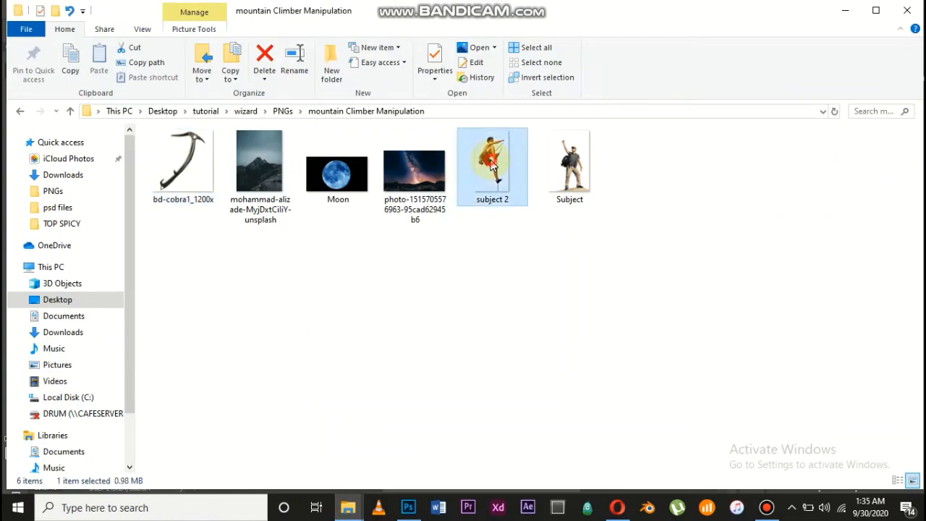
left_click_drag(492, 165, 865, 173)
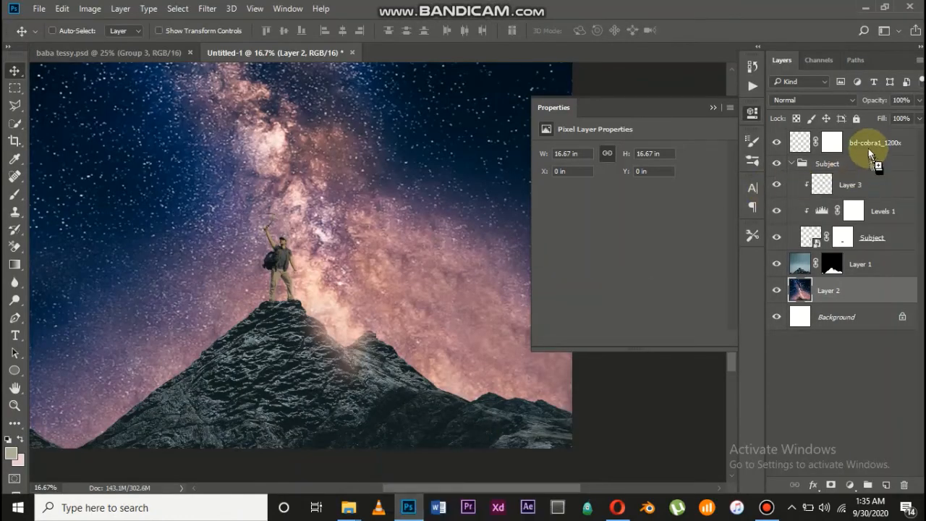
left_click_drag(865, 136, 863, 139)
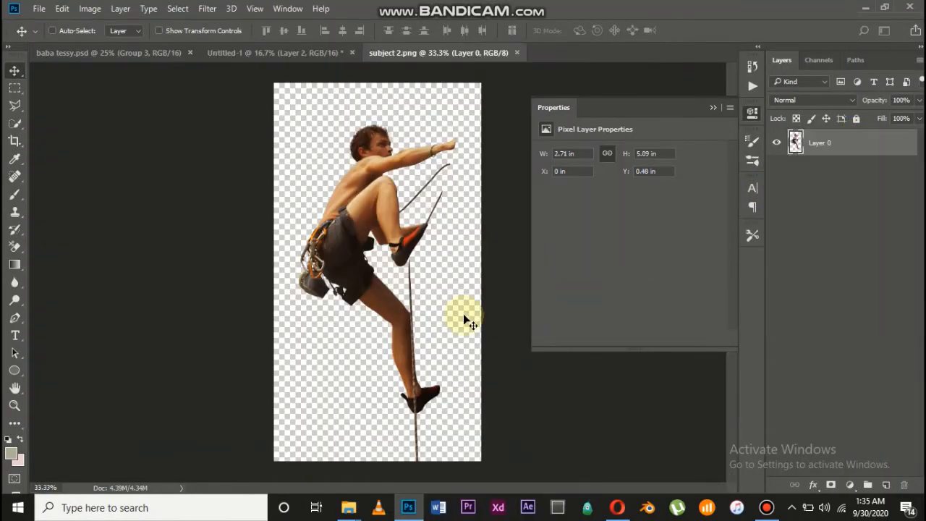
left_click_drag(370, 211, 319, 237)
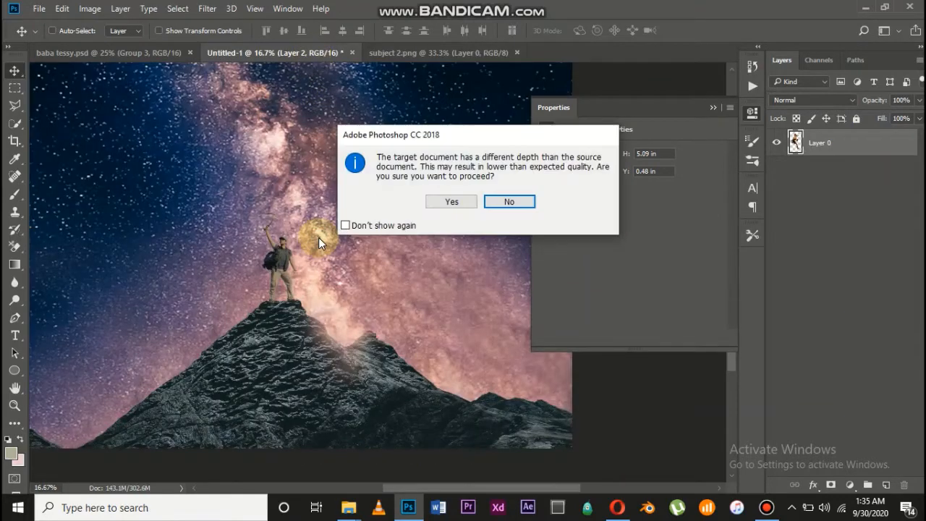
left_click(467, 202)
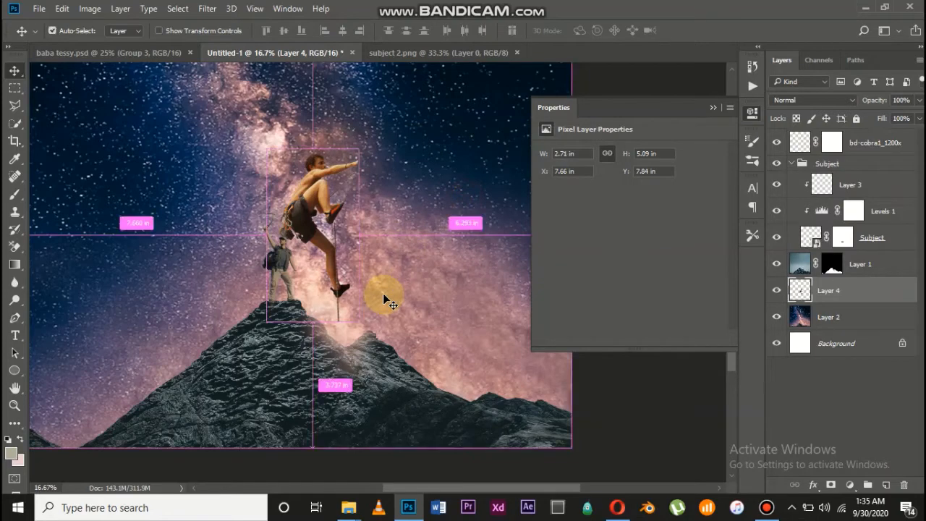
Flip the pasted climber on Layer 4 horizontally, scale it to about 45%, rotate it to match the slope and place it behind the right-hand ridge.
key("ctrl+t")
right_click(320, 195)
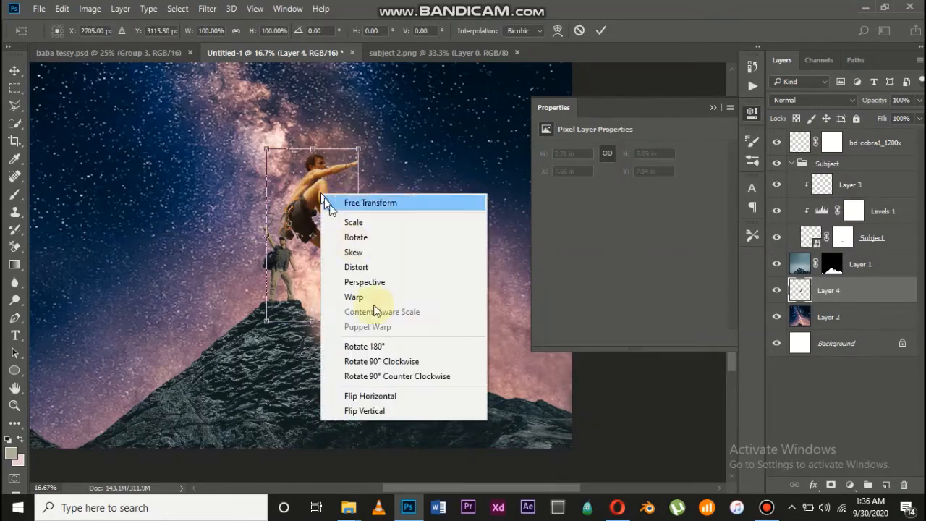
left_click(385, 392)
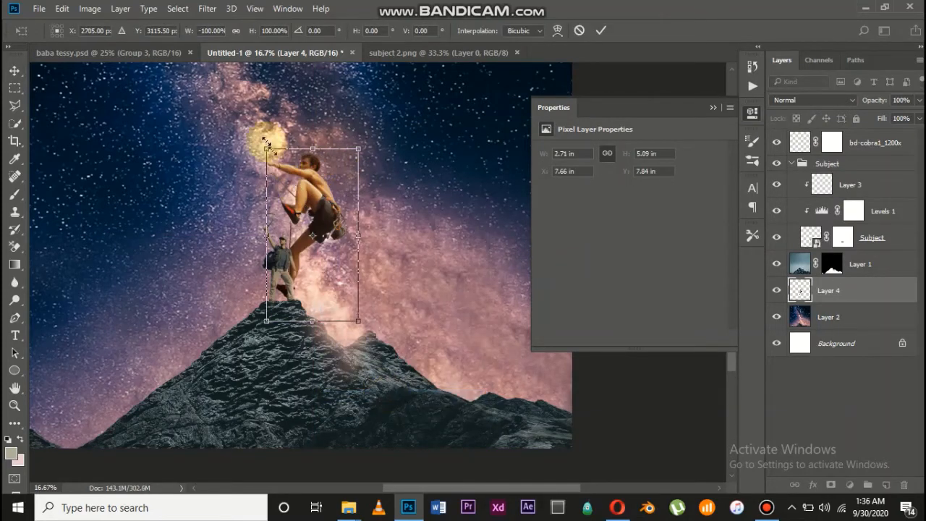
left_click_drag(257, 138, 453, 367)
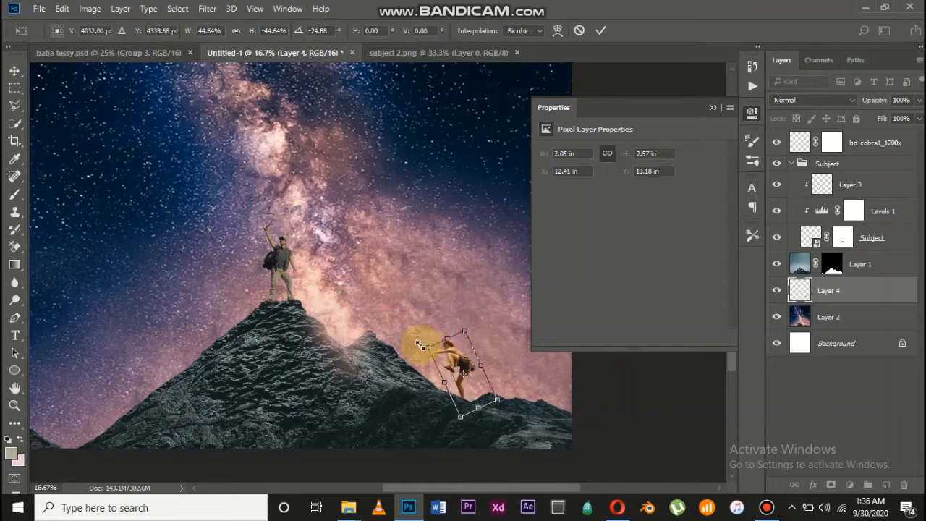
left_click_drag(417, 342, 442, 377)
left_click(442, 378)
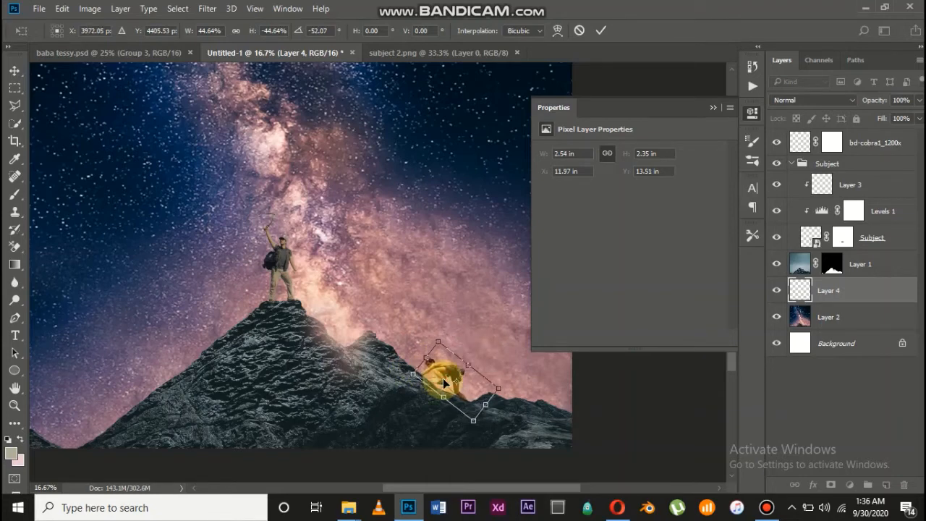
left_click_drag(443, 378, 449, 390)
key("Return")
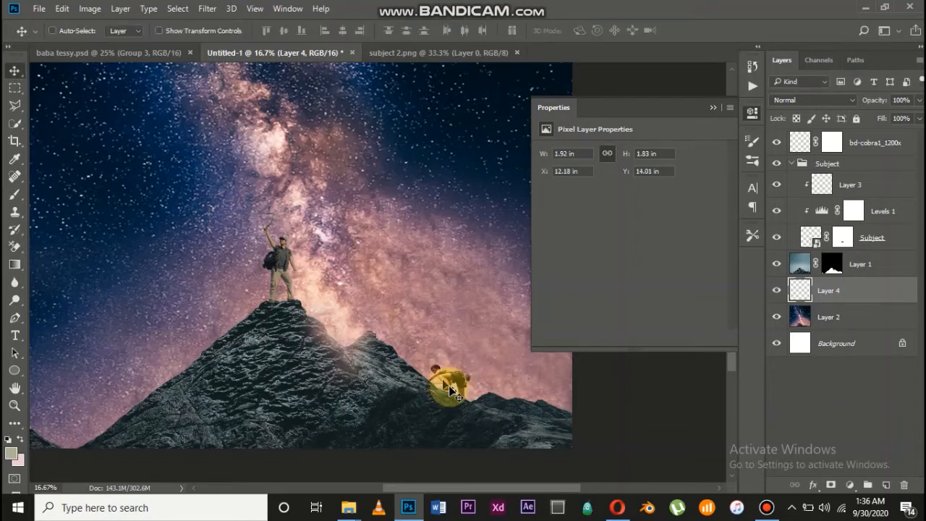
Examine up close how the small climber's hands and feet meet the mountain ridge.
key("ctrl+minus")
key("ctrl+plus")
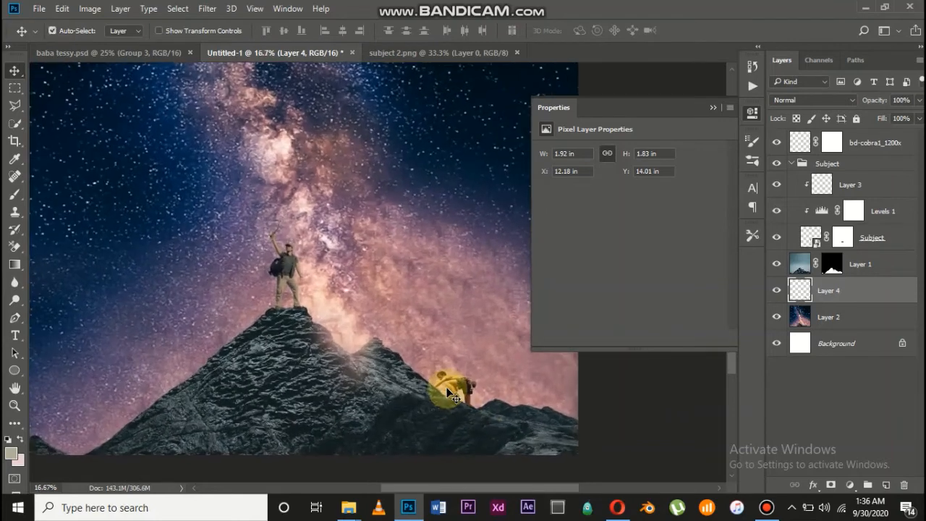
scroll(447, 392, "down", 2)
key("ctrl+plus")
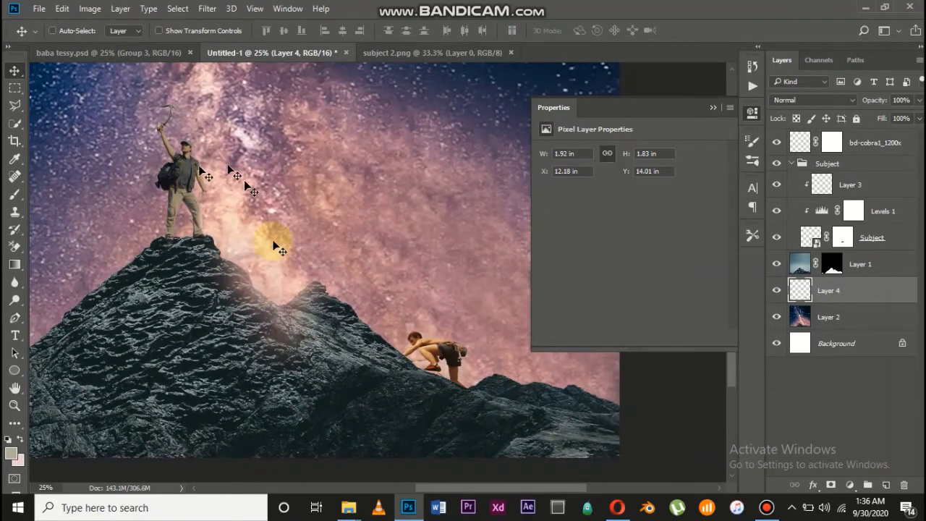
key("ctrl+plus")
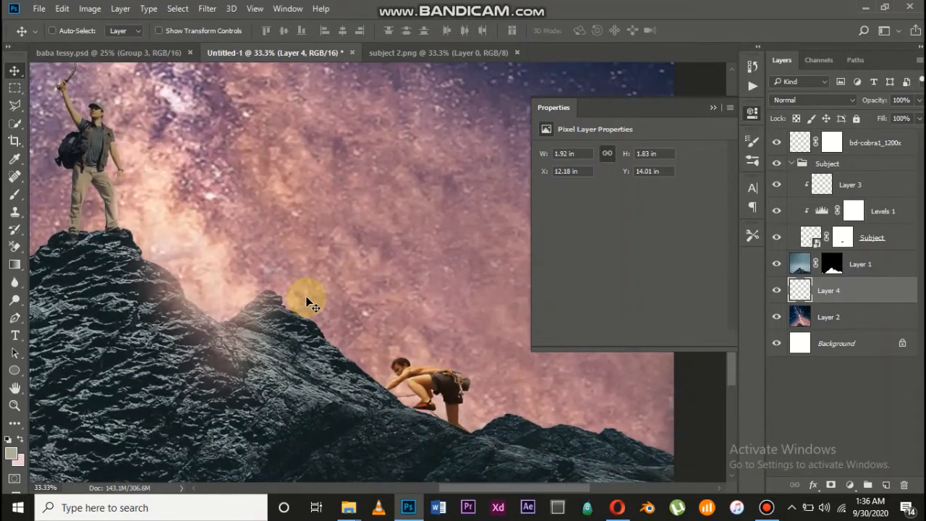
scroll(306, 300, "right", 1)
key("ctrl+plus")
scroll(396, 401, "down", 2)
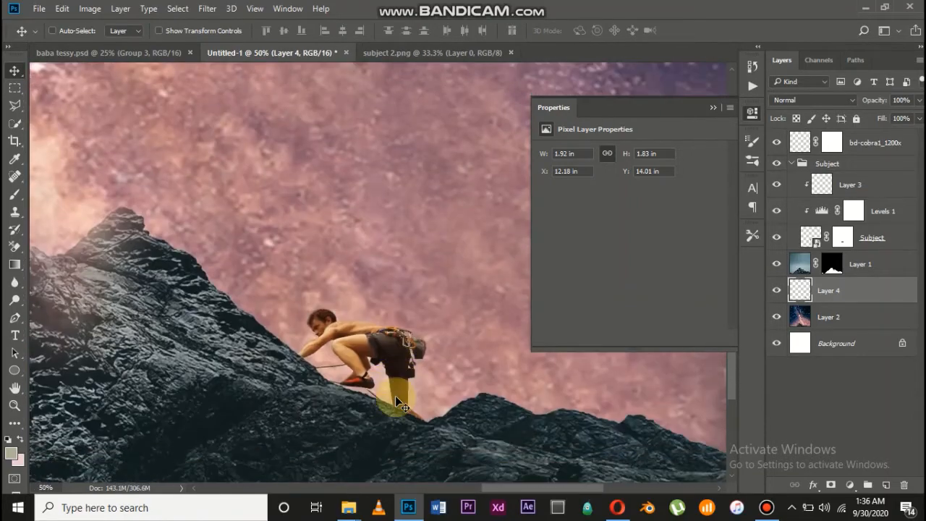
key("ctrl+plus")
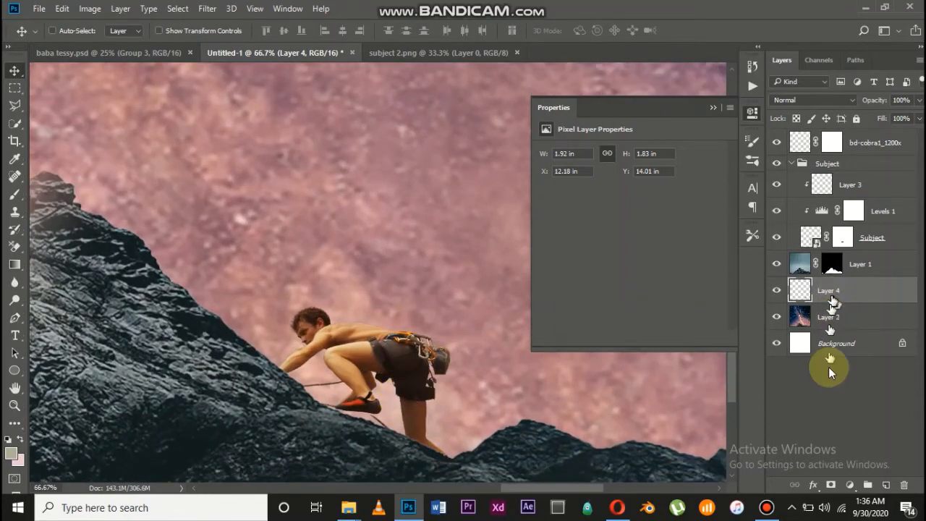
Add a Levels adjustment clipped to the climber on Layer 4, with output levels set to 30 and 197.
left_click(851, 485)
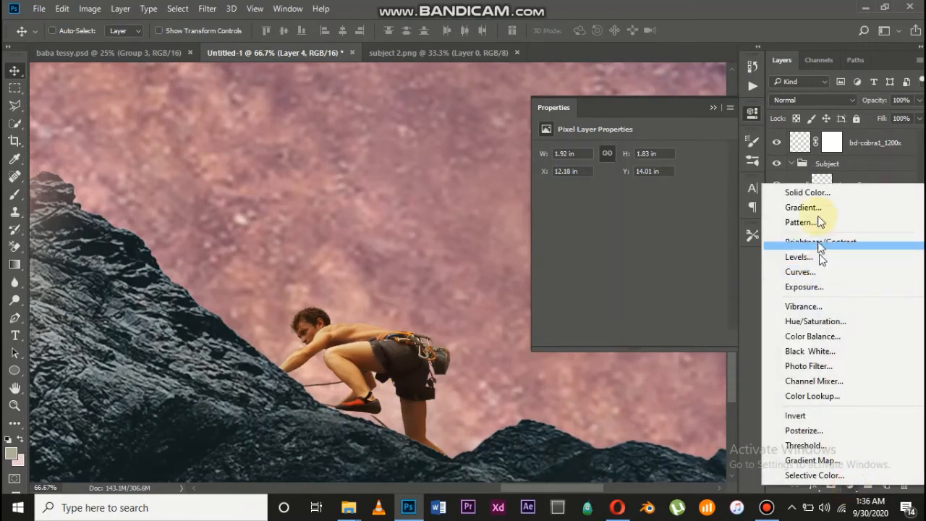
left_click(801, 258)
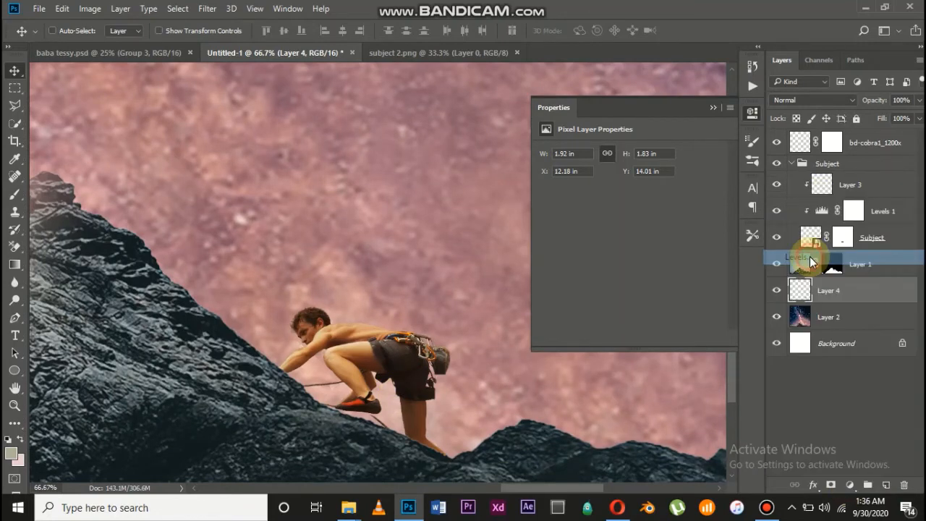
left_click(634, 337)
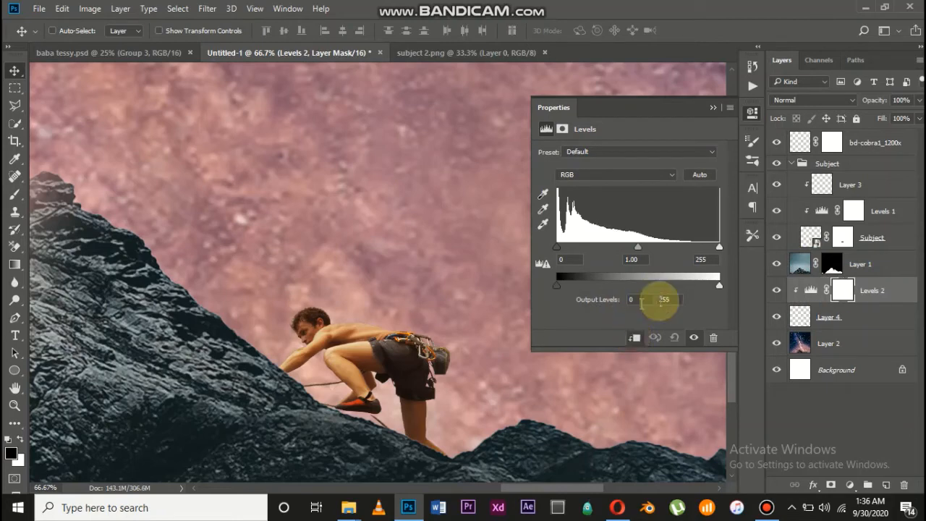
left_click_drag(719, 285, 683, 288)
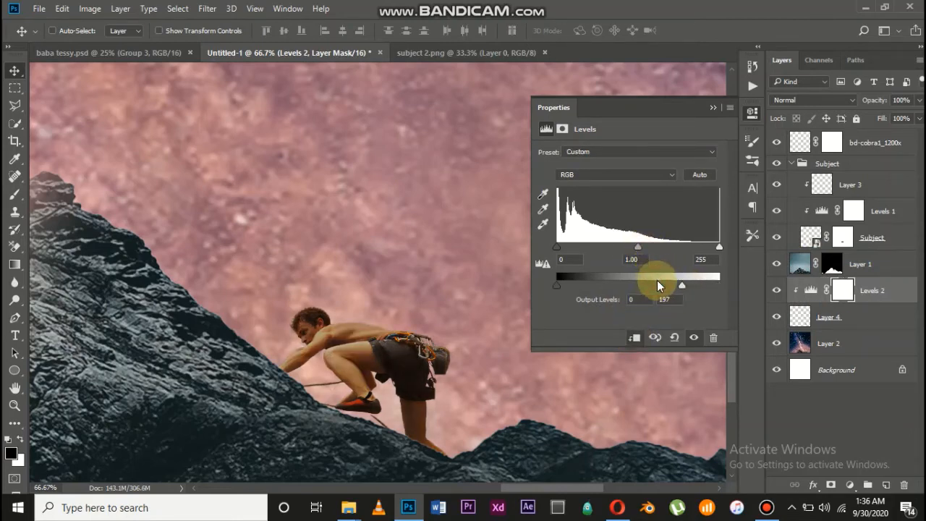
left_click_drag(565, 280, 576, 287)
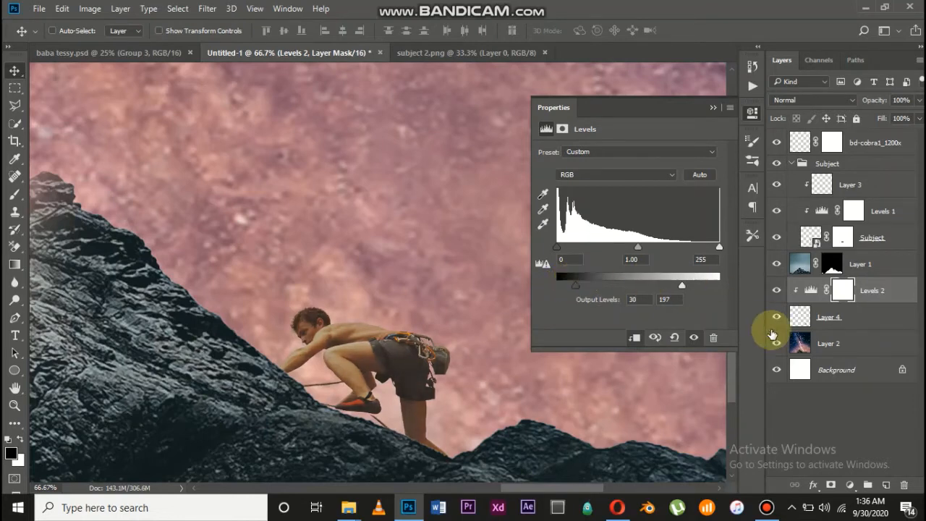
Add a new empty layer clipped to the climber and place it directly above the Levels 2 adjustment.
left_click(824, 317)
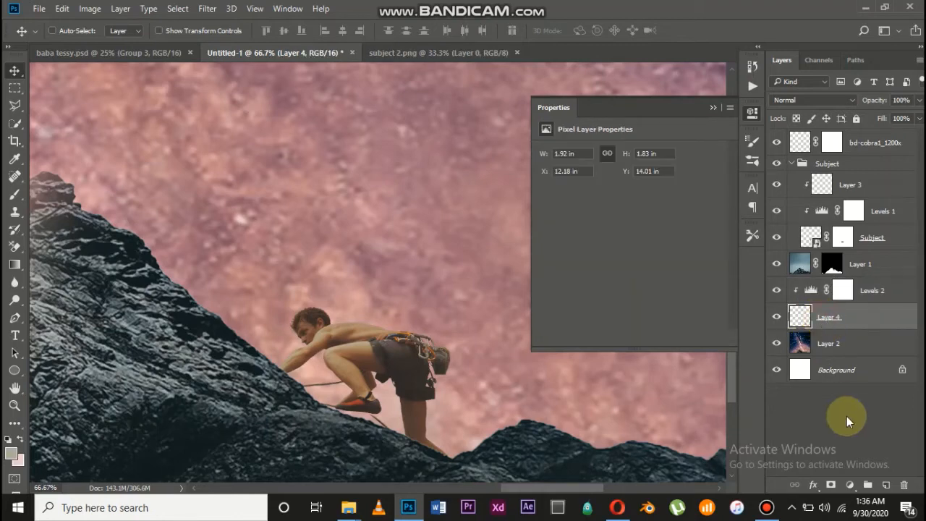
left_click(886, 485)
left_click_drag(852, 314, 847, 289)
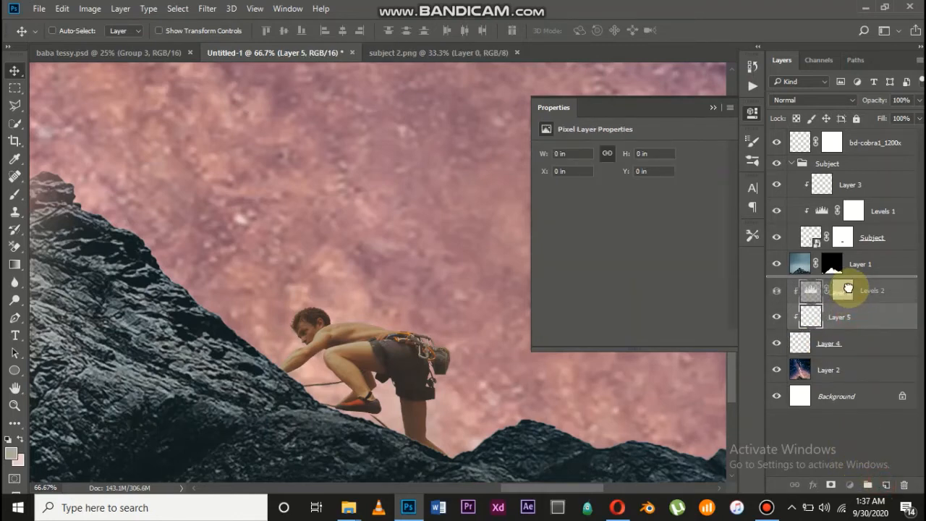
Paint dark shading over the climber's legs and shoe on Layer 5 with a size 60 brush, raising its opacity to 29%.
left_click(14, 194)
left_click(68, 196)
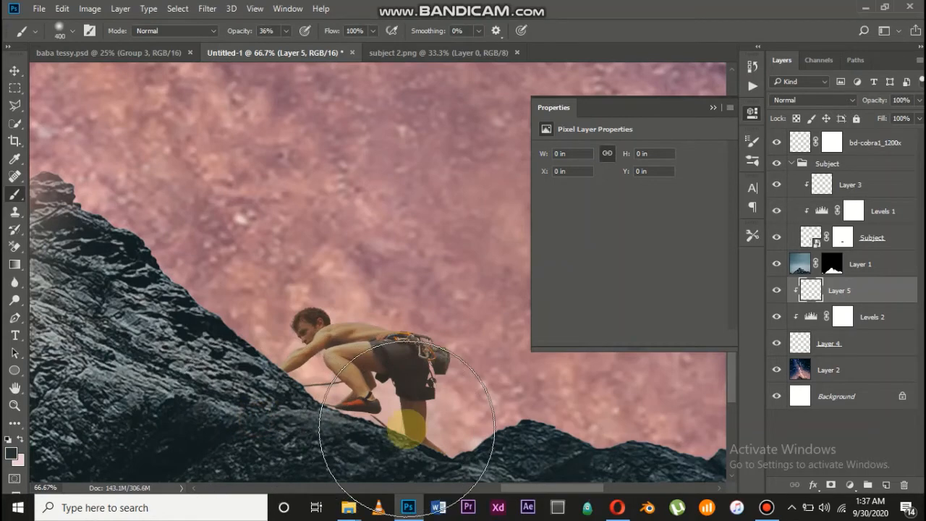
key("bracketleft")
key("bracketleft")
key("bracketleft")
key("bracketleft")
key("bracketleft")
key("bracketleft")
key("bracketleft")
key("bracketleft")
key("bracketleft")
key("bracketleft")
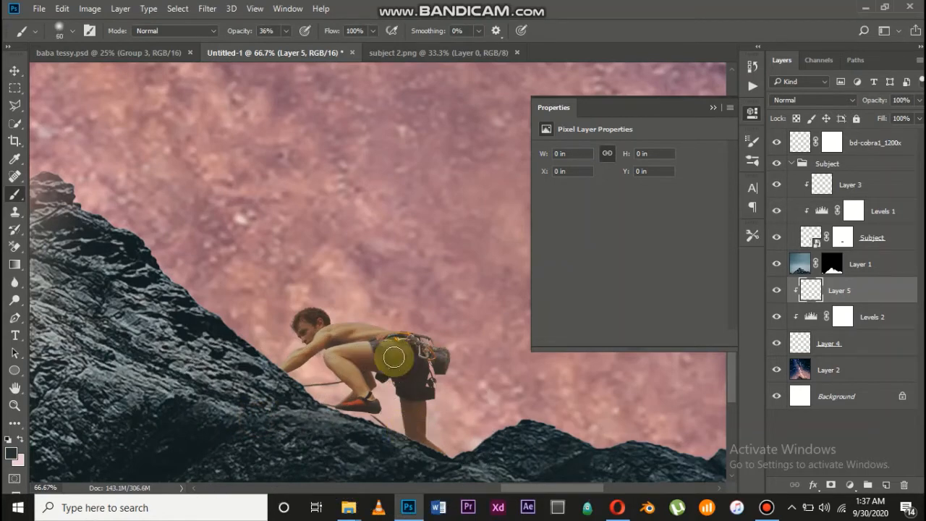
left_click(286, 32)
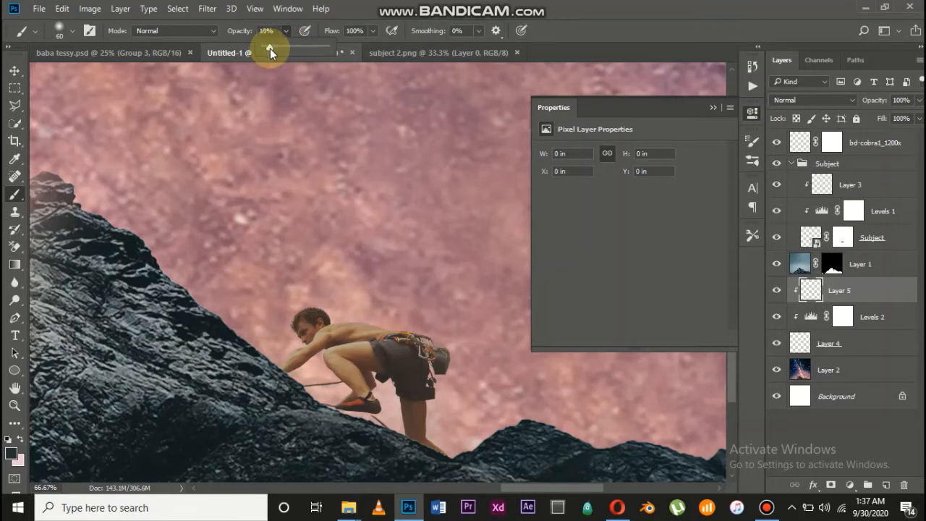
left_click(436, 434)
mouse_move(454, 452)
left_mouse_down()
mouse_move(433, 457)
mouse_move(427, 426)
mouse_move(429, 441)
mouse_move(452, 458)
mouse_move(421, 412)
mouse_move(411, 415)
mouse_move(428, 456)
mouse_move(426, 407)
mouse_move(477, 490)
mouse_move(426, 426)
mouse_move(436, 436)
mouse_move(331, 351)
mouse_move(360, 392)
mouse_move(337, 370)
mouse_move(327, 407)
mouse_move(347, 398)
left_mouse_up()
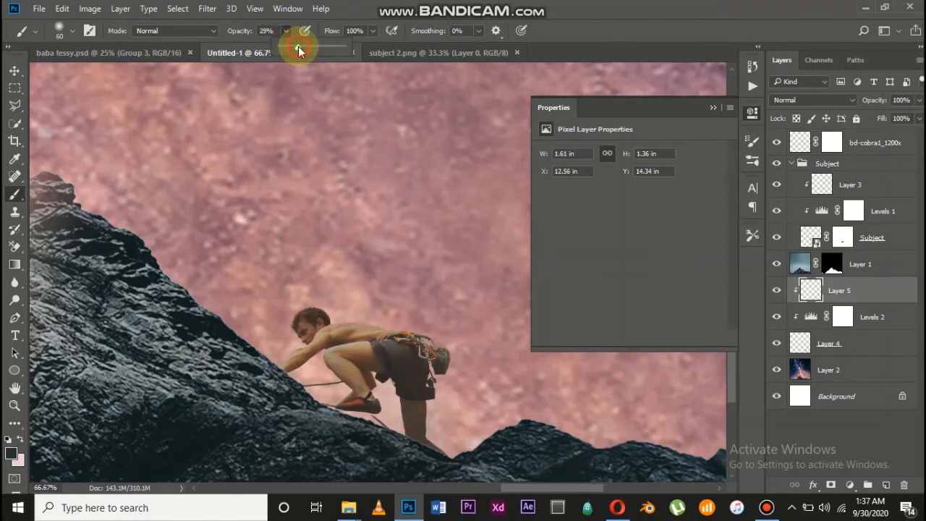
mouse_move(338, 361)
left_mouse_down()
mouse_move(381, 411)
mouse_move(356, 412)
mouse_move(381, 410)
mouse_move(378, 403)
mouse_move(446, 455)
mouse_move(422, 405)
mouse_move(382, 453)
mouse_move(308, 370)
left_mouse_up()
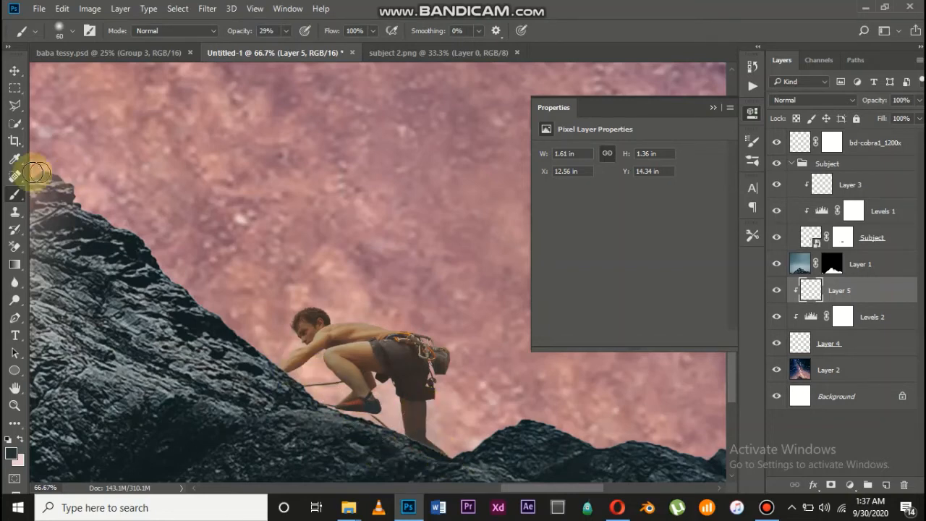
Set the foreground color to white (ffffff) and the brush opacity to 14%.
left_click_drag(14, 194, 51, 199)
left_click(132, 315)
mouse_move(132, 316)
left_mouse_down()
mouse_move(156, 342)
mouse_move(172, 342)
mouse_move(154, 361)
left_mouse_up()
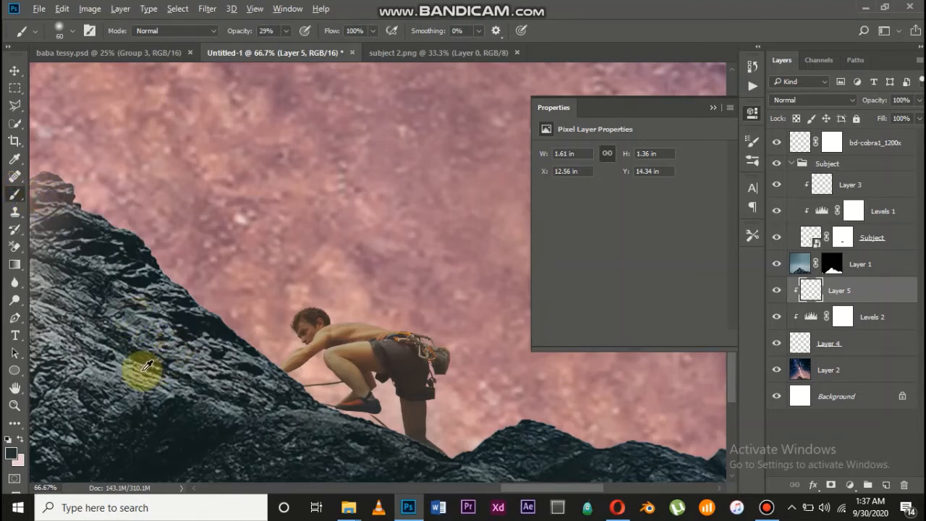
left_click(142, 371, "alt")
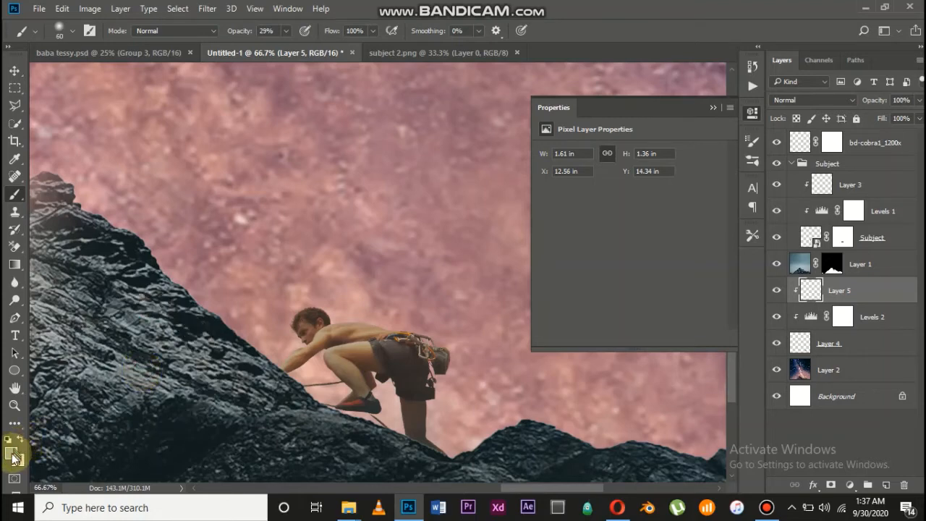
left_click(12, 455)
left_click_drag(471, 268, 477, 227)
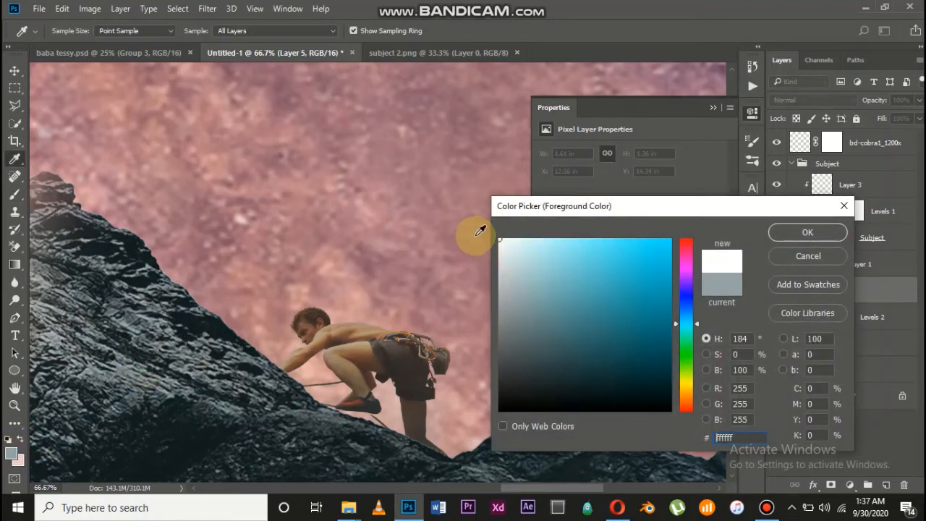
left_click(805, 233)
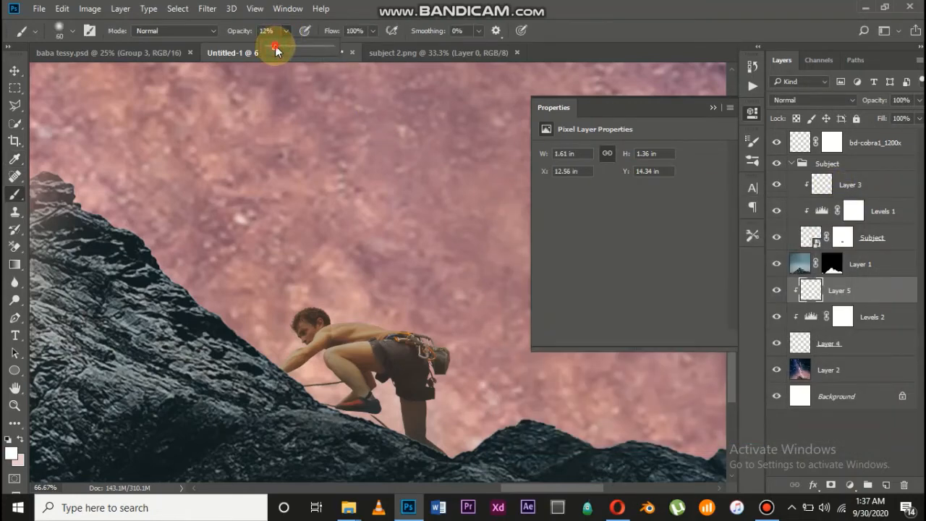
left_click_drag(275, 48, 276, 48)
Try white highlight strokes over the climber's face and shoulder on Layer 5, and undo them.
left_click(290, 326)
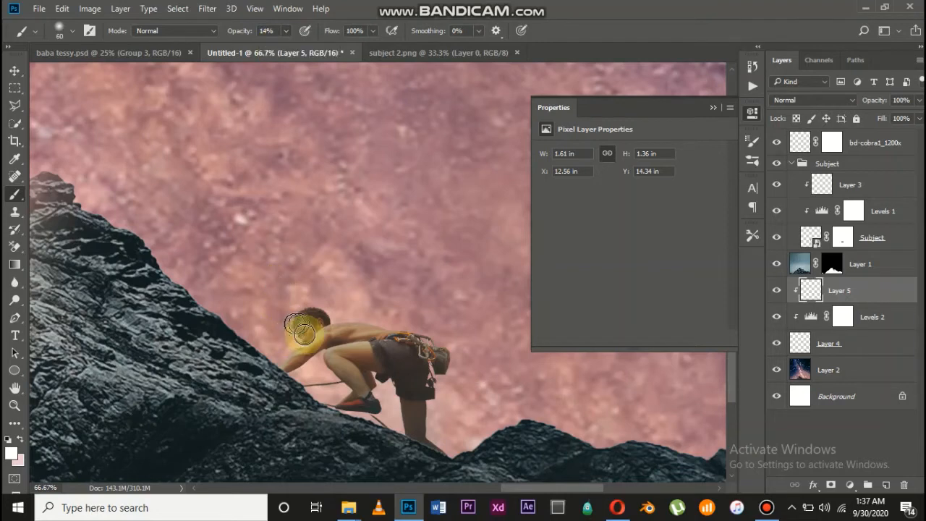
mouse_move(305, 341)
left_mouse_down()
mouse_move(273, 356)
mouse_move(305, 334)
mouse_move(266, 345)
mouse_move(306, 311)
left_mouse_up()
key("ctrl+alt+z")
key("ctrl+alt+z")
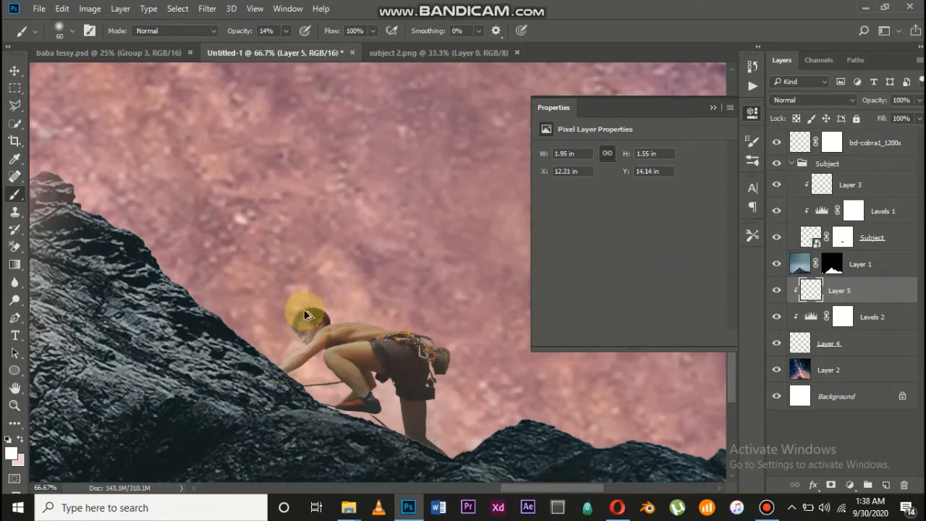
Paint a faint white highlight over the climber's face on Layer 5 and check it against the whole composite.
left_click_drag(296, 320, 304, 316)
key("ctrl+minus")
key("ctrl+minus")
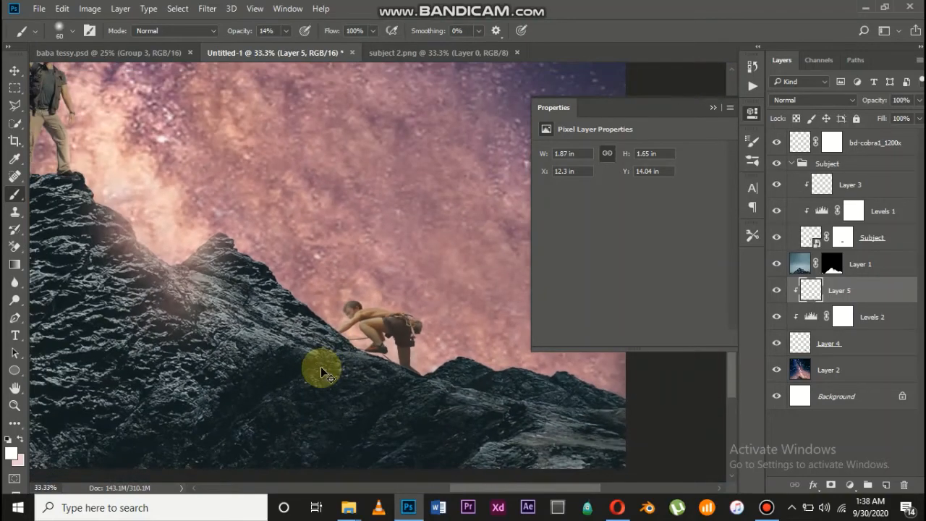
key("ctrl+minus")
key("ctrl+minus")
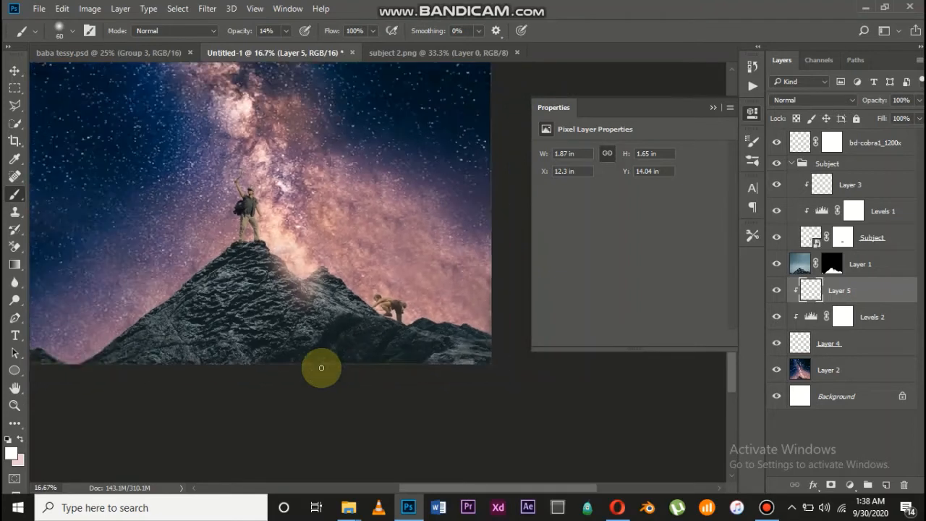
key("ctrl+minus")
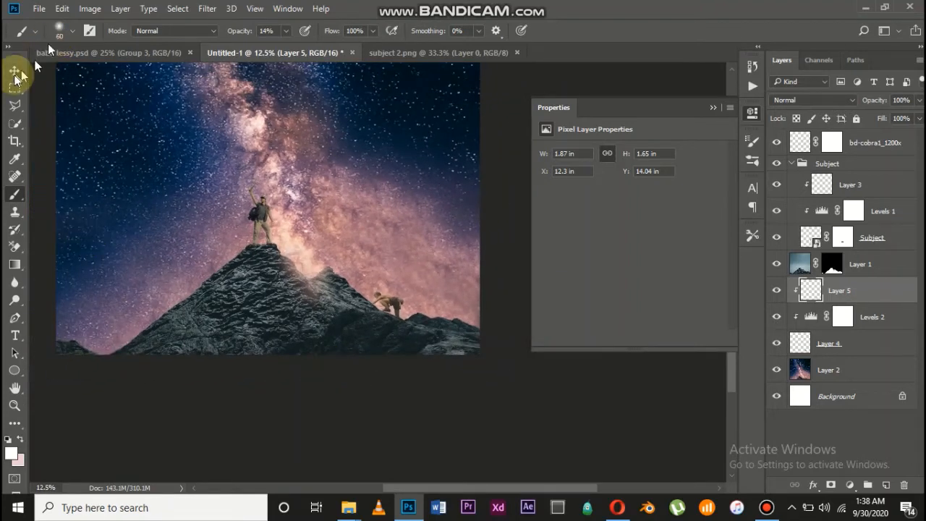
Group Layer 5, Levels 2 and Layer 4 and name the group "subject 1".
left_click_drag(15, 70, 49, 71)
key("ctrl+minus")
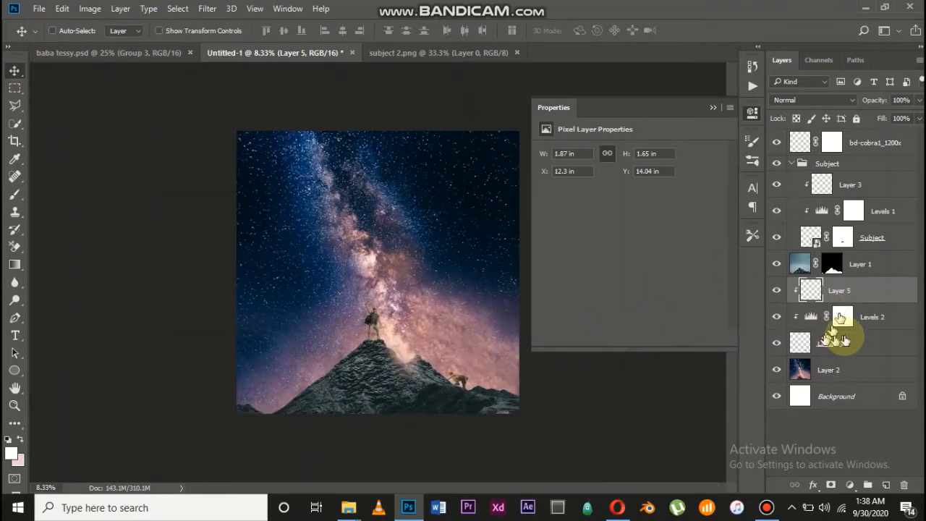
left_click(844, 345, "shift")
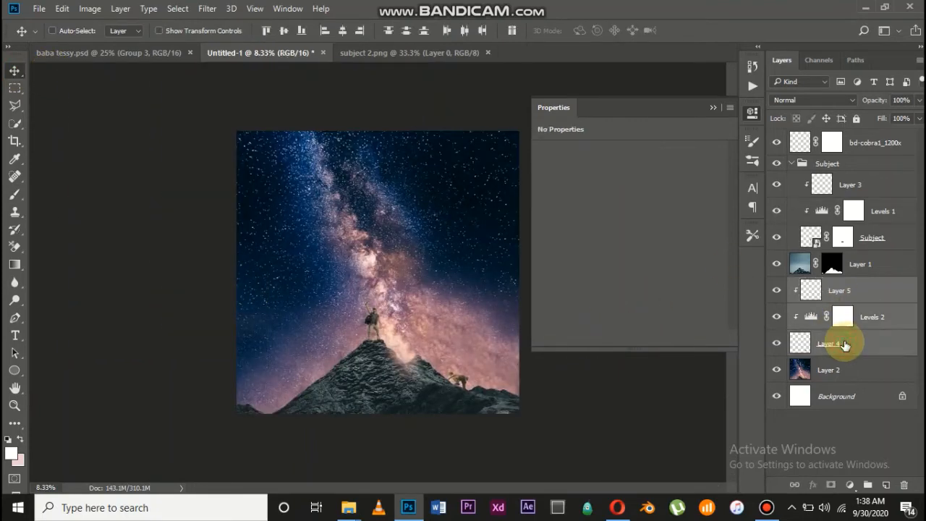
key("ctrl+g")
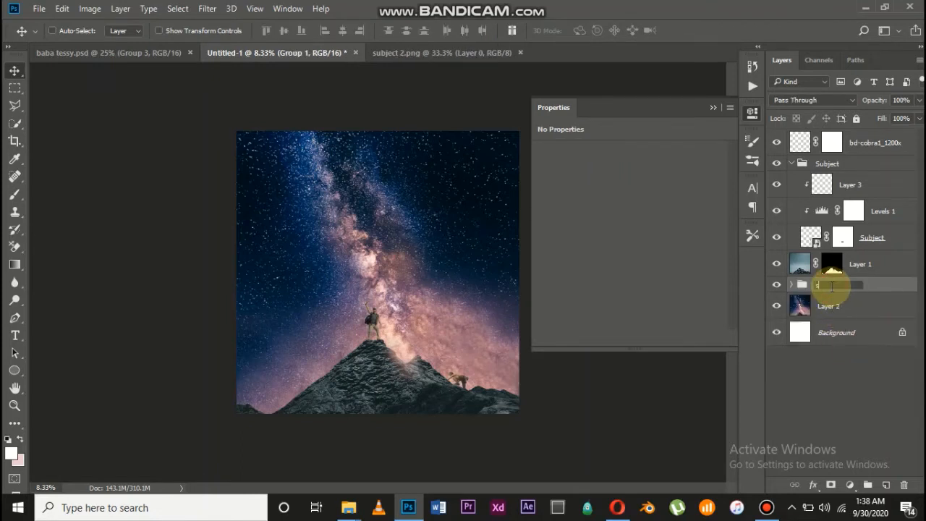
type("bject 1")
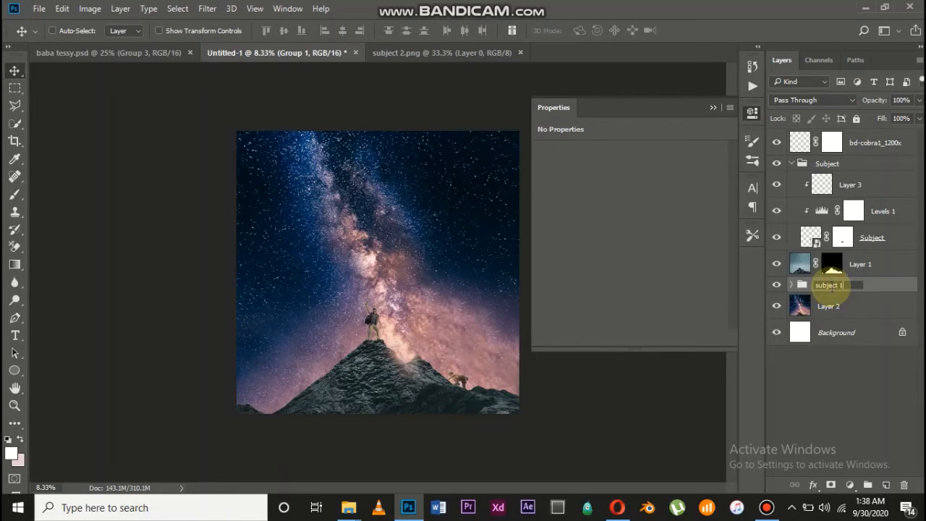
key("Return")
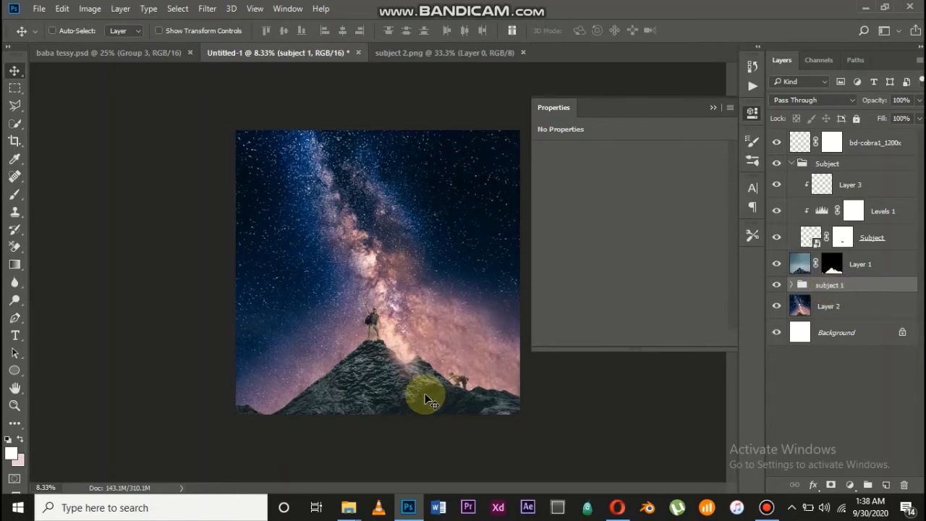
Switch to File Explorer and place the Moon image from the mountain Climber Manipulation folder into the upper sky of the composite.
key("ctrl+plus")
key("ctrl+minus")
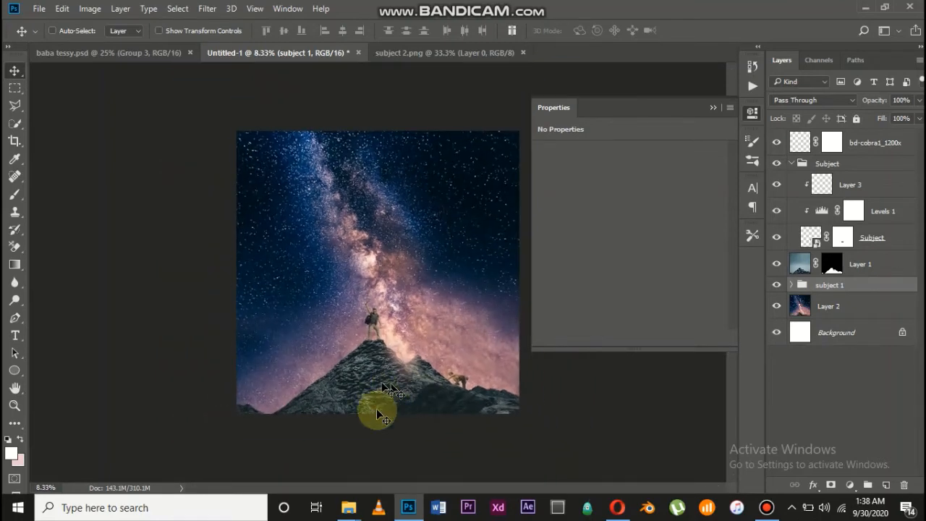
left_click(357, 508)
left_click(287, 431)
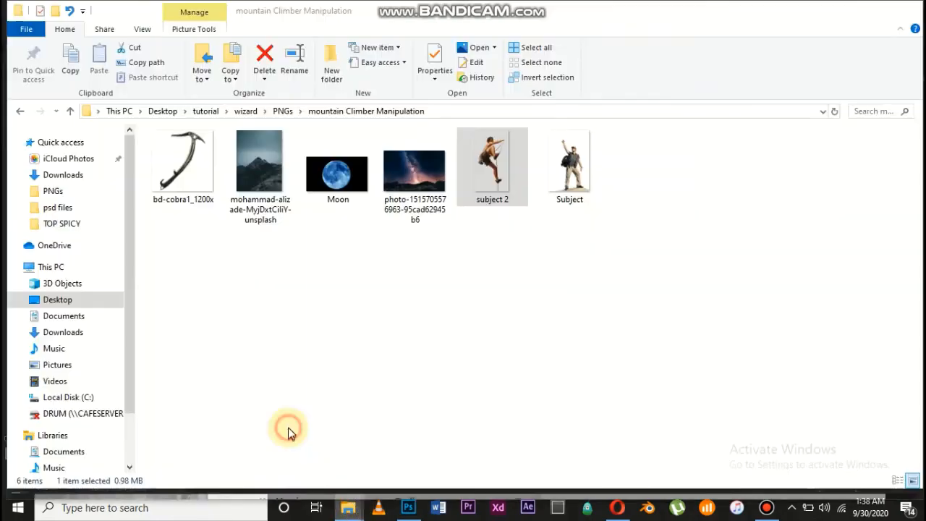
left_click(336, 181)
left_click_drag(424, 349, 418, 261)
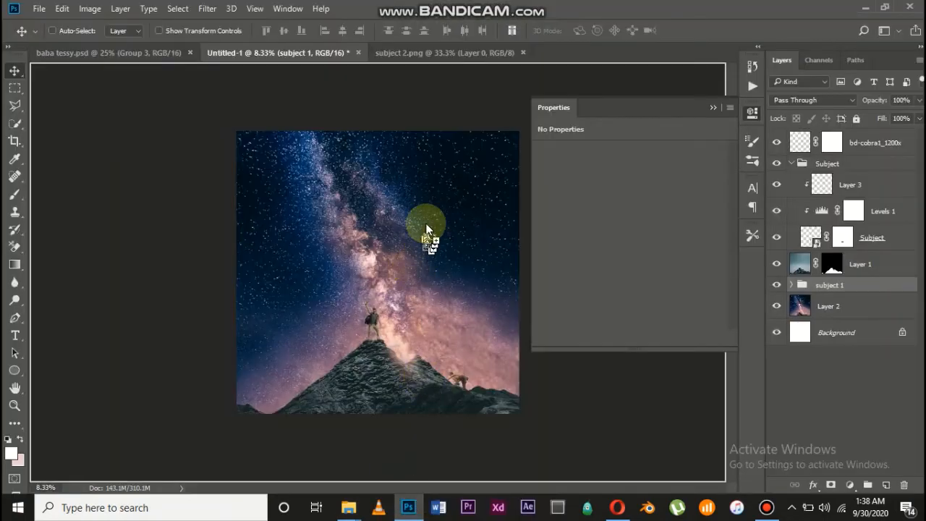
left_click_drag(426, 226, 396, 220)
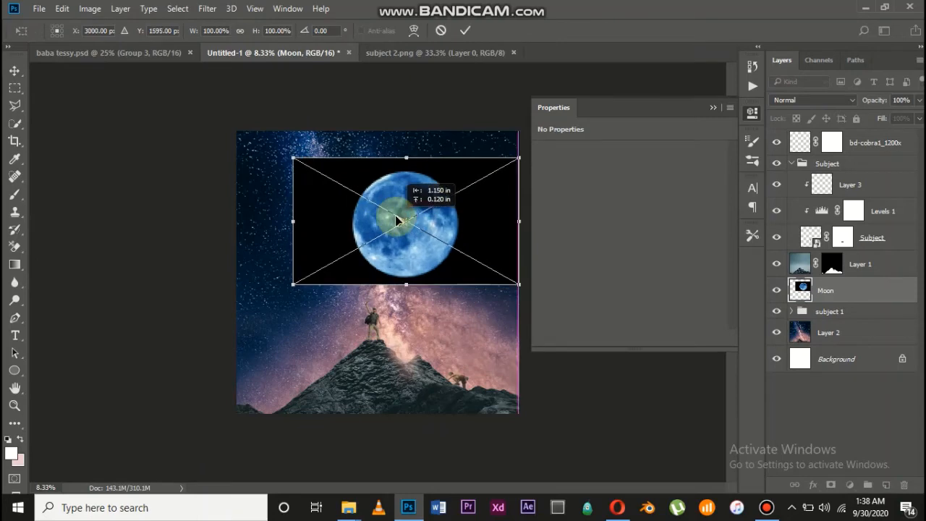
left_click(464, 31)
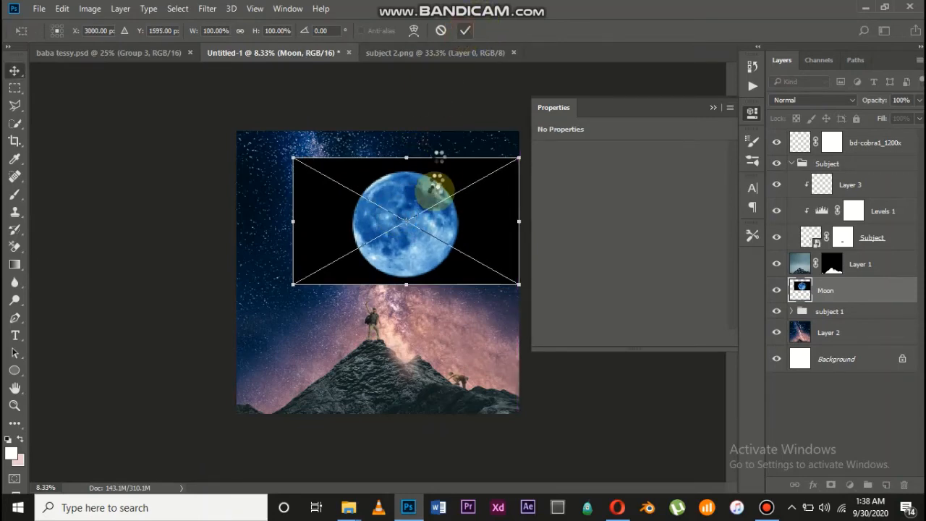
Move the Moon layer above Layer 1 and set its blend mode to Screen.
key("ctrl+plus")
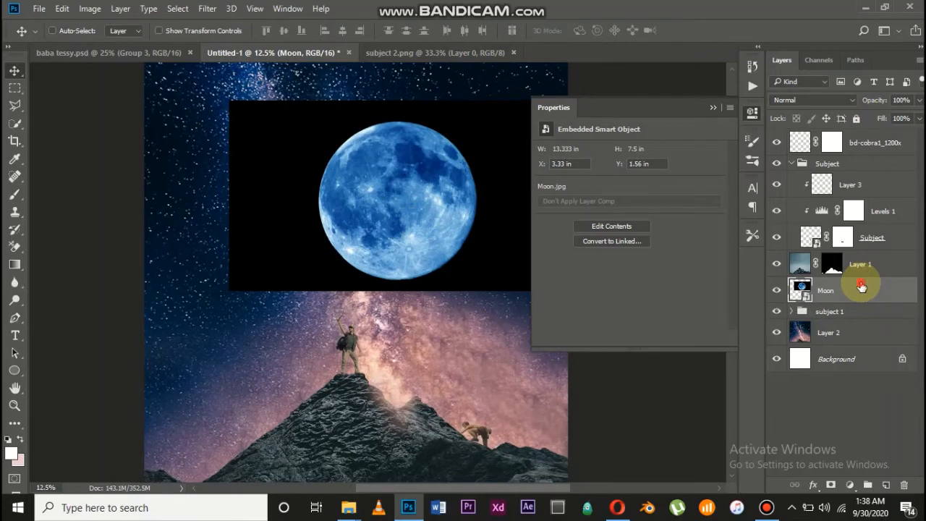
left_click_drag(861, 287, 860, 258)
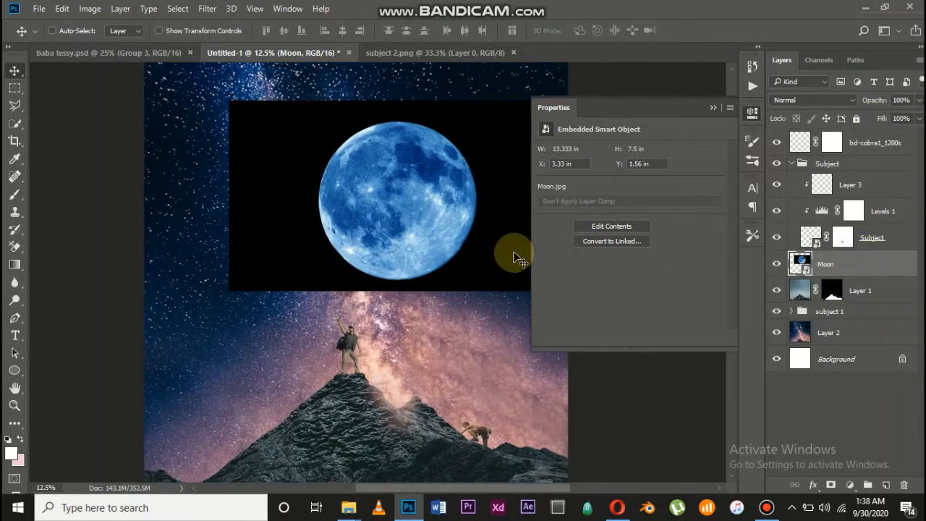
left_click(790, 97)
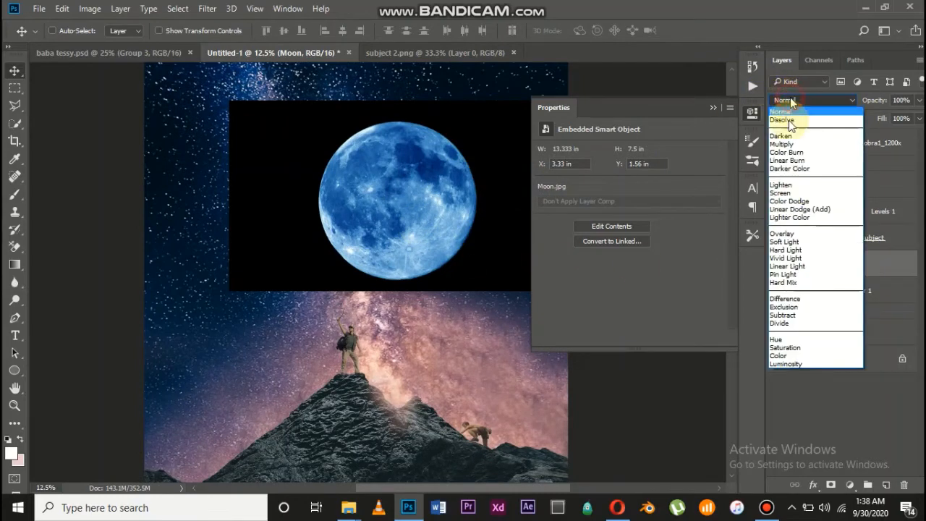
left_click(781, 192)
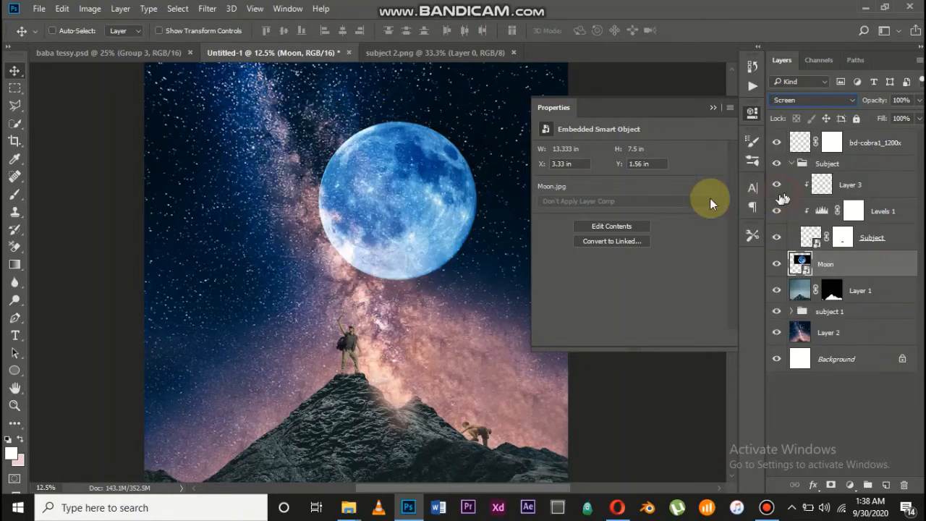
Scale the moon down to about 77% and shift it slightly right in the sky.
scroll(480, 214, "right", 2)
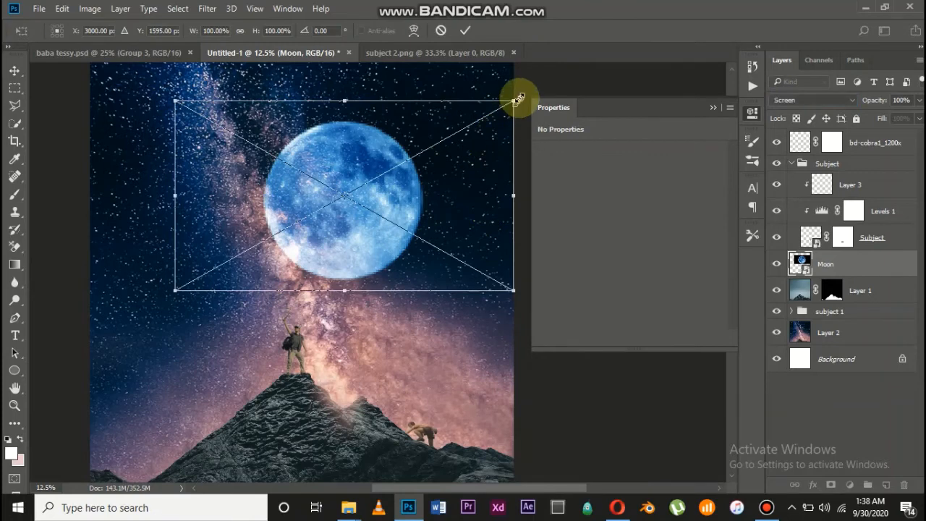
left_click_drag(517, 97, 499, 151)
key("Return")
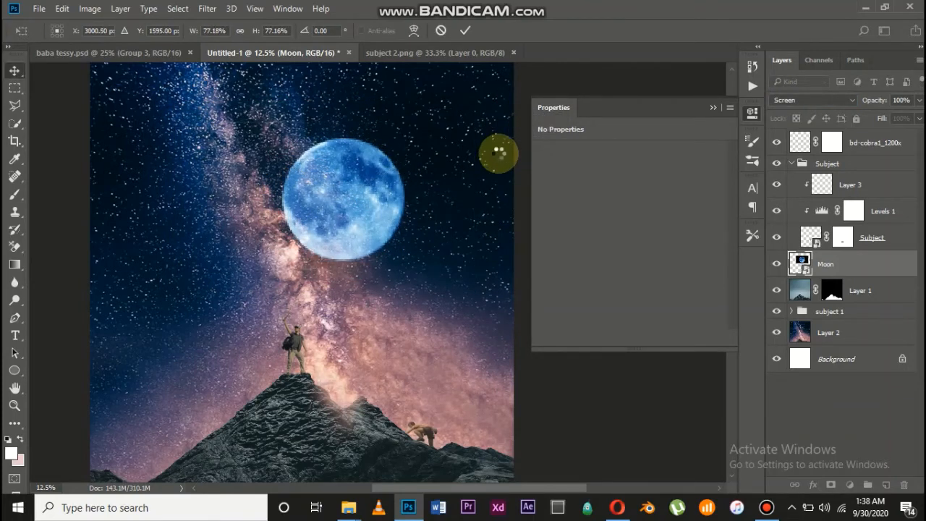
left_click_drag(371, 219, 394, 223)
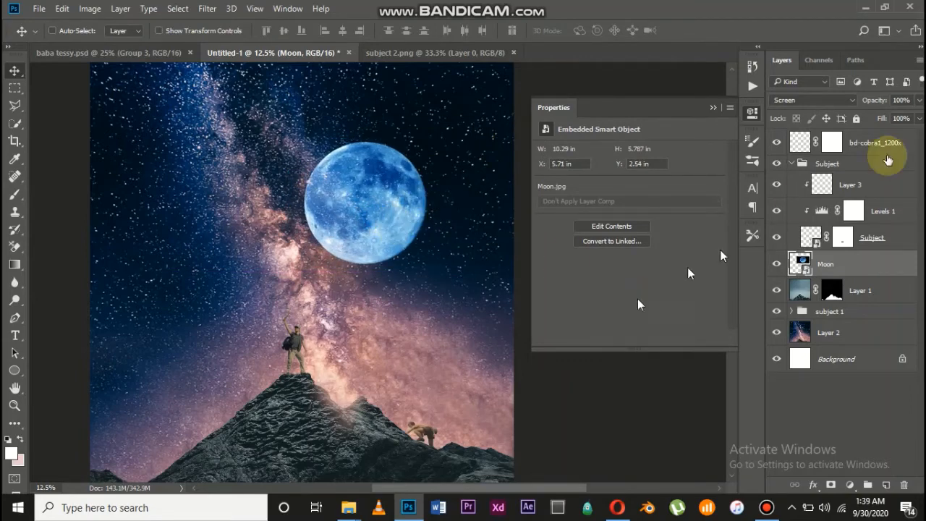
Add a Levels adjustment clipped to the Moon layer, with midtones 0.34 and output levels 46 to 197.
left_click(849, 484)
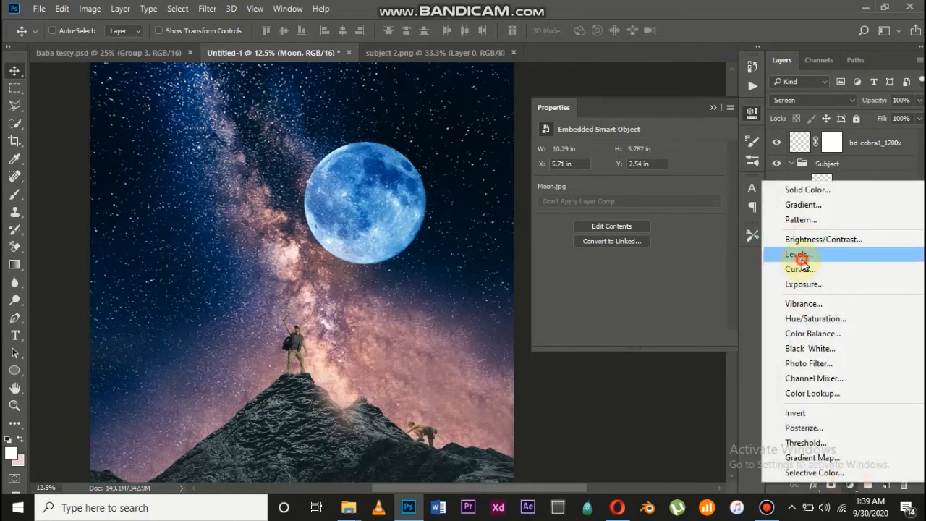
left_click(797, 254)
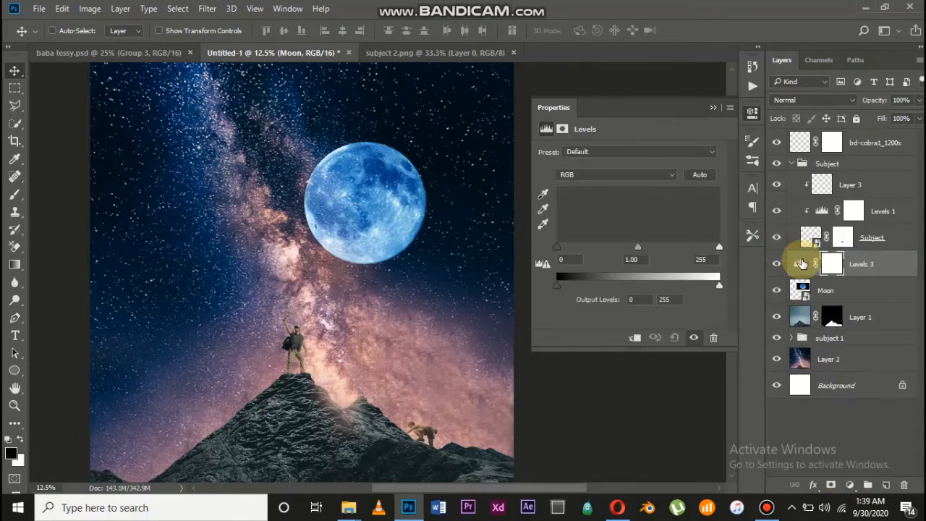
left_click(637, 340)
left_click_drag(557, 285, 586, 283)
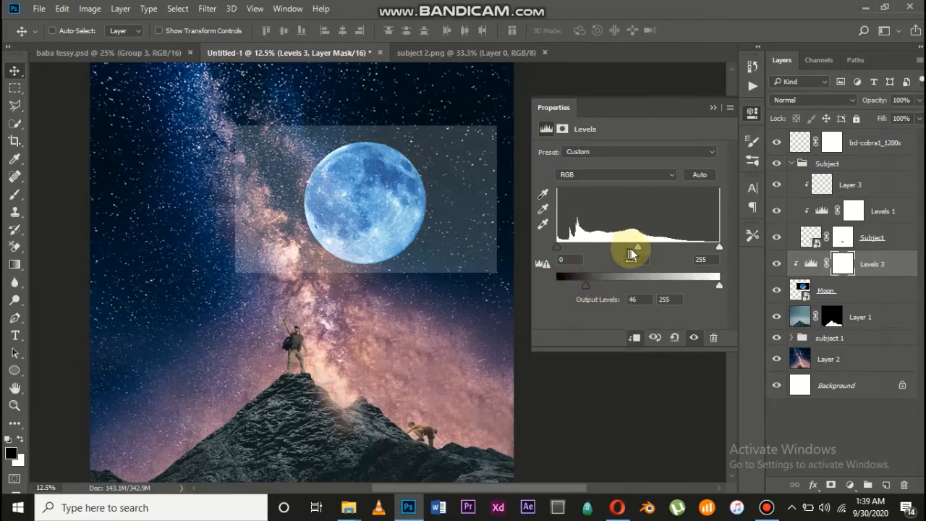
left_click_drag(636, 248, 685, 248)
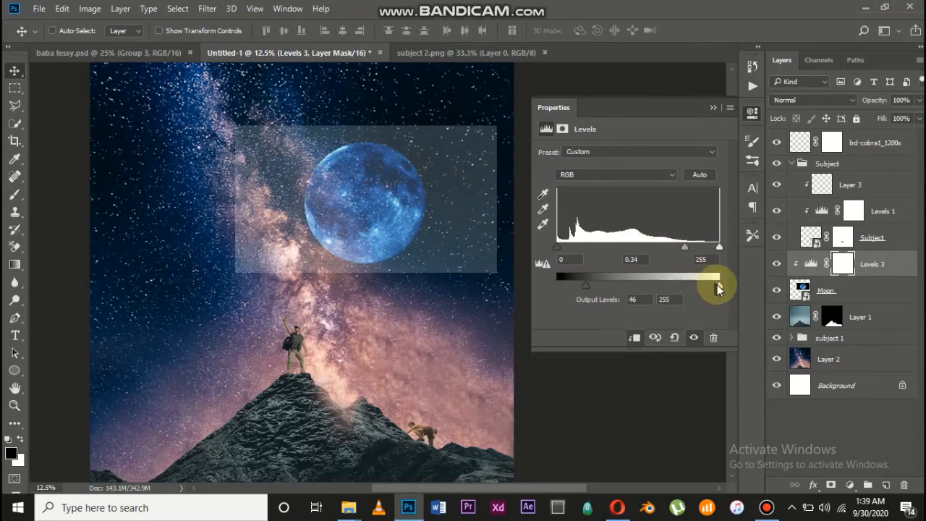
left_click_drag(718, 285, 676, 286)
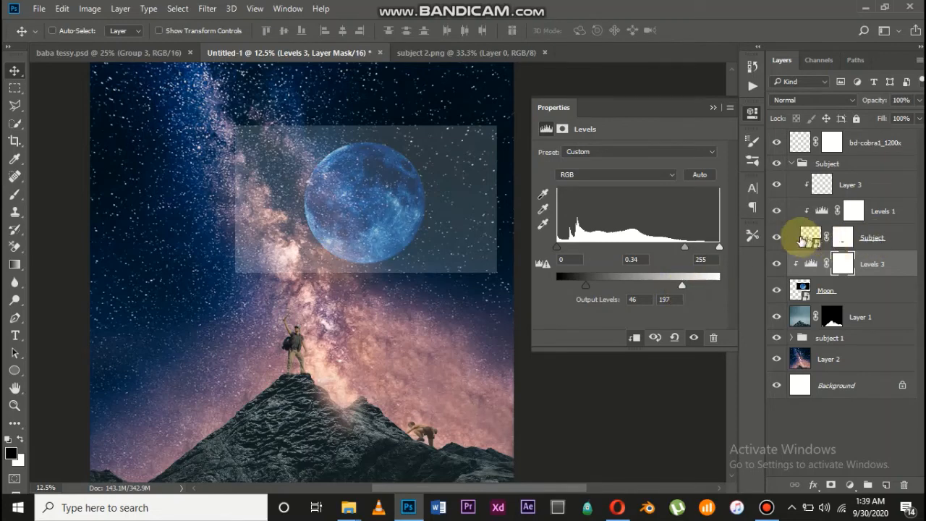
Return the Moon layer to Normal blend mode and hide its Levels 3 adjustment.
left_click(820, 289)
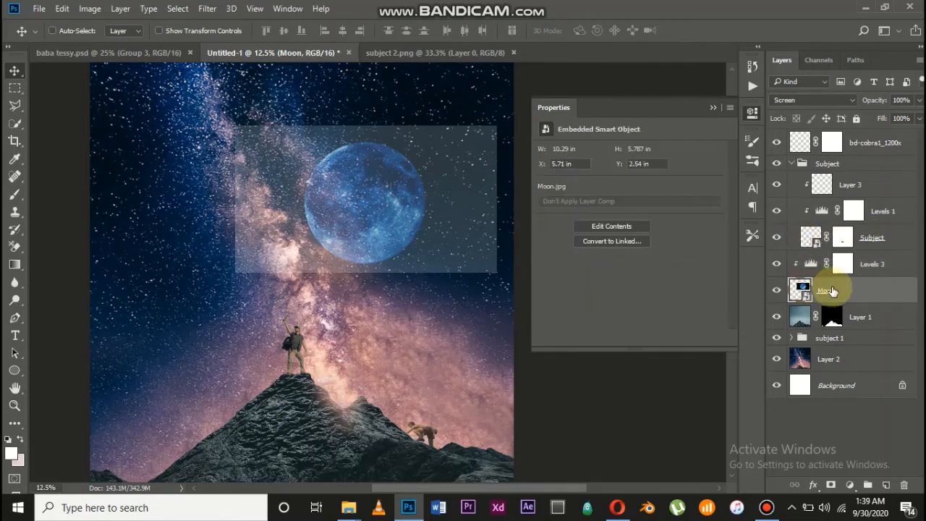
left_click(779, 99)
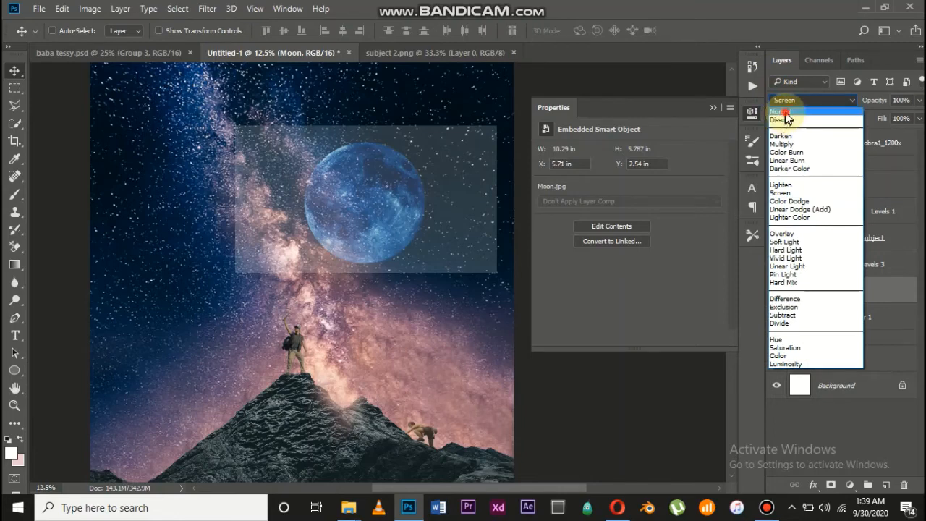
left_click(785, 113)
left_click(129, 215)
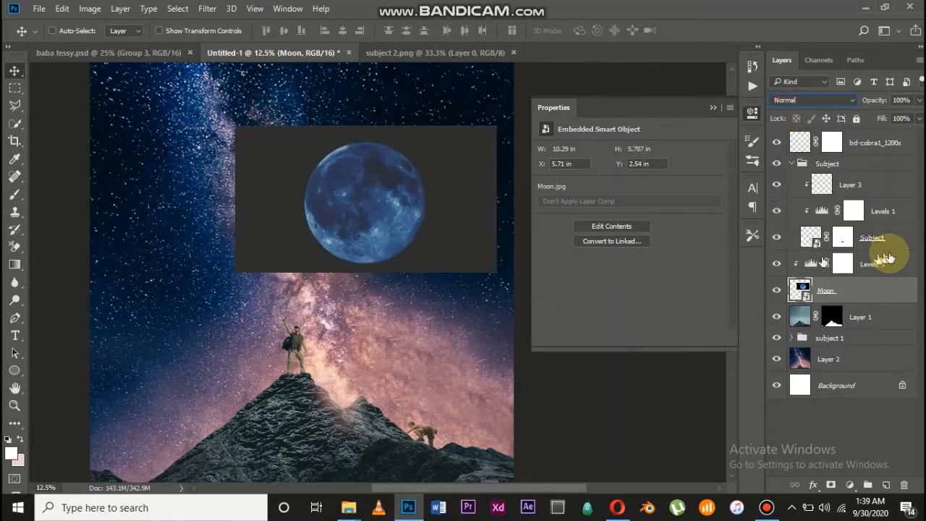
left_click(776, 264)
Rasterize the Moon layer for the Background Eraser and set the eraser's limits to Find Edges.
scroll(408, 310, "up", 5)
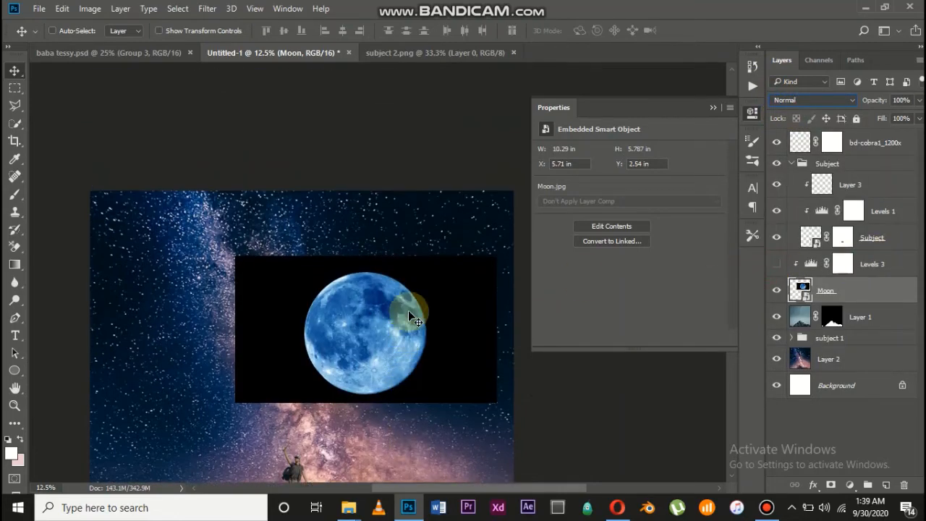
scroll(324, 287, "down", 2)
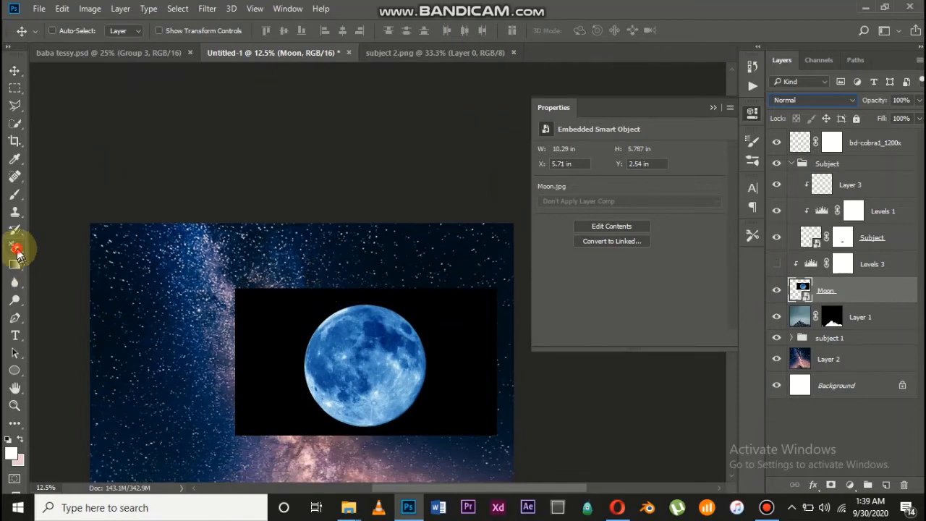
left_click_drag(15, 246, 70, 257)
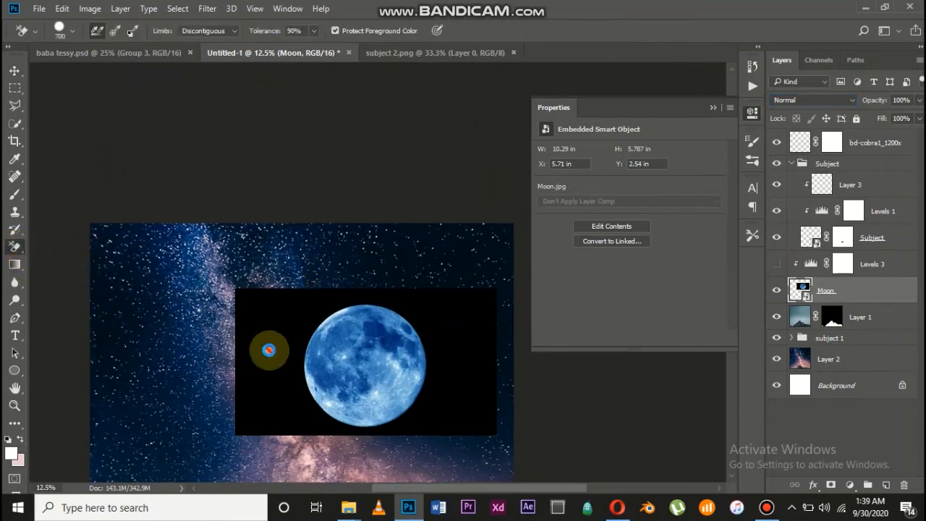
left_click(269, 350)
key("Return")
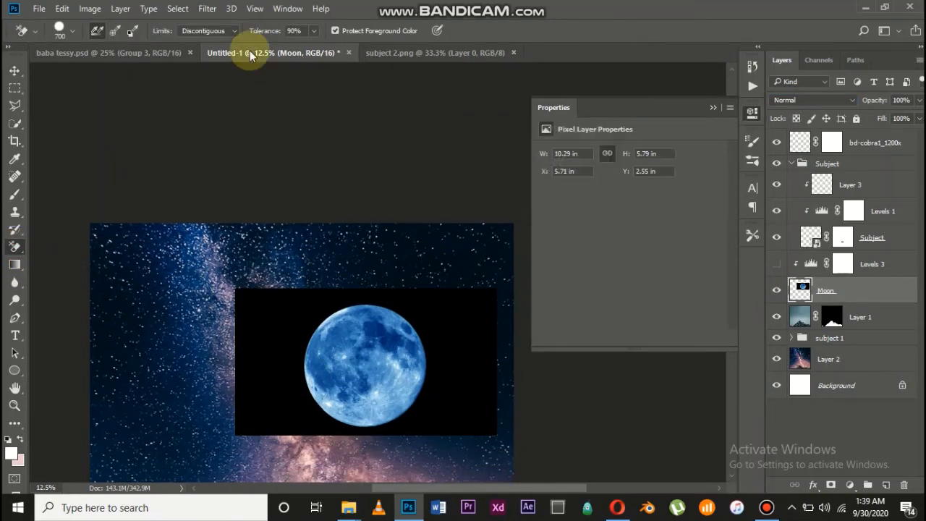
left_click(232, 31)
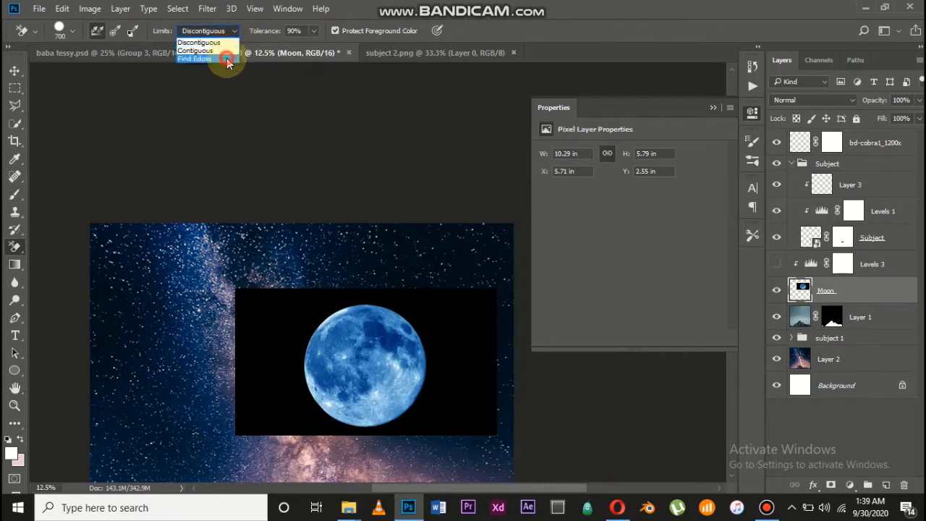
left_click(225, 56)
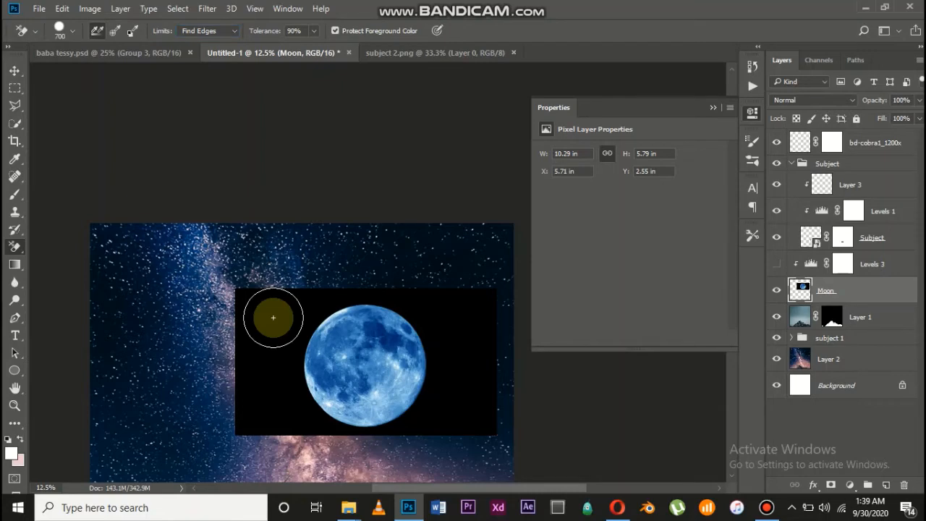
Enlarge the Background Eraser to size 1700 and erase all the black background around the moon.
key("bracketright")
key("bracketright")
key("bracketright")
key("bracketright")
key("bracketright")
key("bracketright")
key("bracketright")
key("bracketright")
key("bracketright")
key("bracketright")
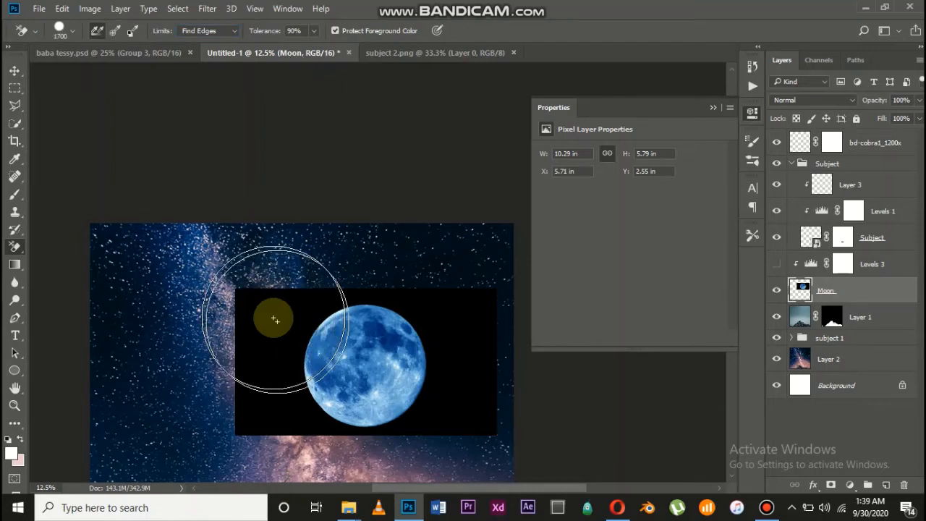
left_click_drag(274, 319, 310, 309)
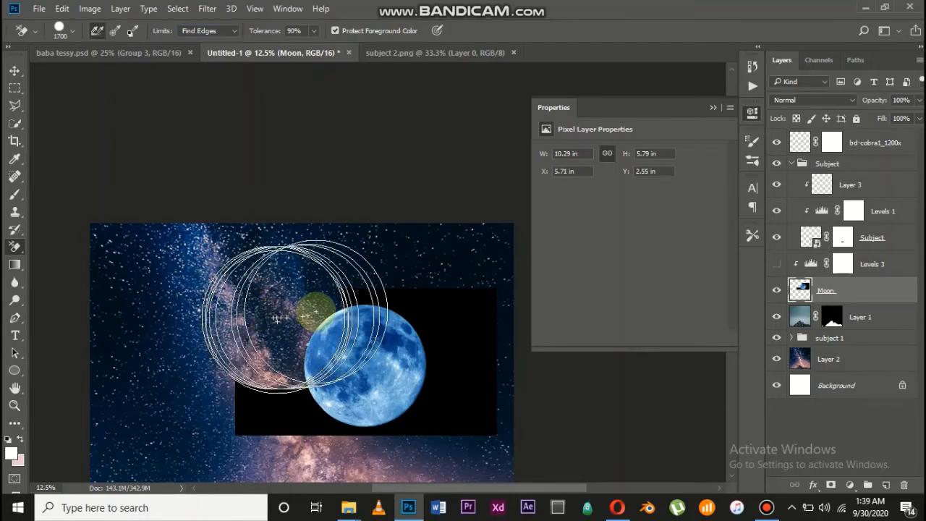
mouse_move(441, 309)
left_mouse_down()
mouse_move(450, 323)
mouse_move(448, 407)
mouse_move(407, 424)
mouse_move(352, 429)
mouse_move(244, 420)
mouse_move(250, 405)
left_mouse_up()
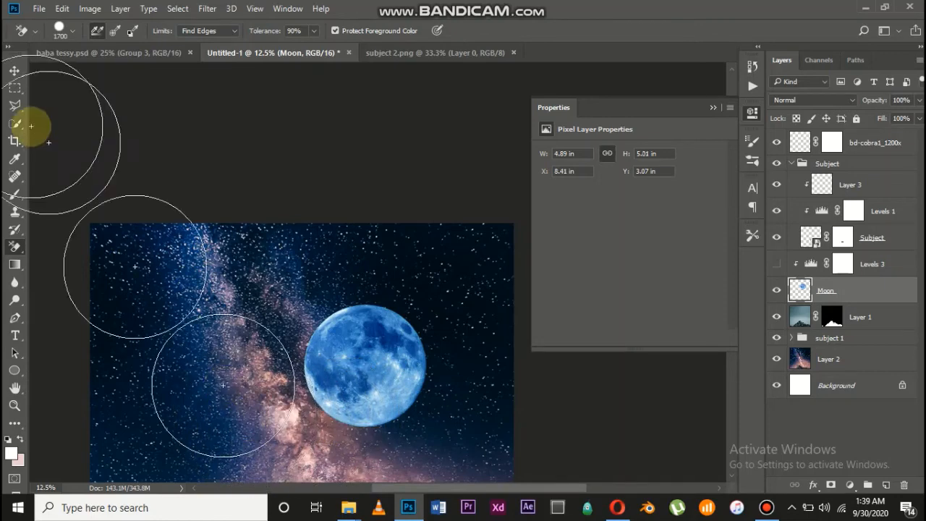
left_click_drag(14, 70, 42, 70)
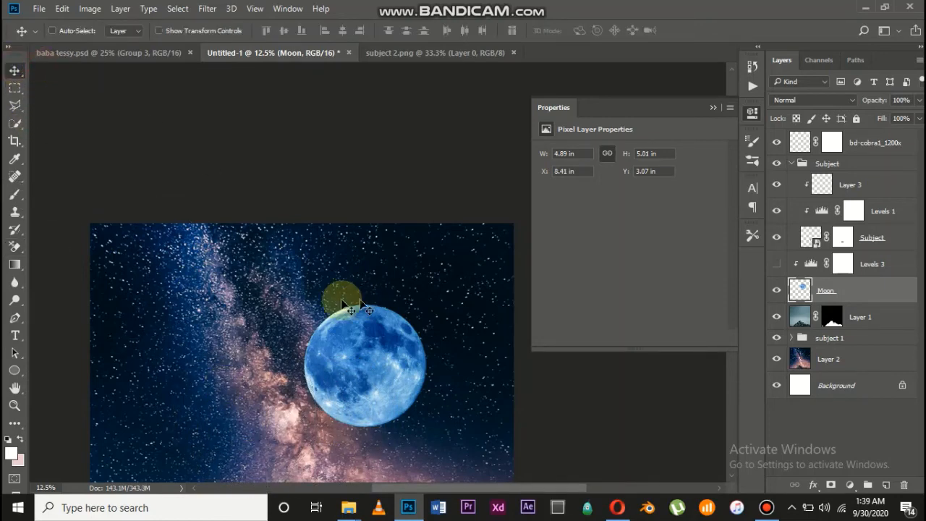
Show the Levels 3 adjustment again and set its midtones to 1.00 and output levels to 65 and 254.
key("ctrl+minus")
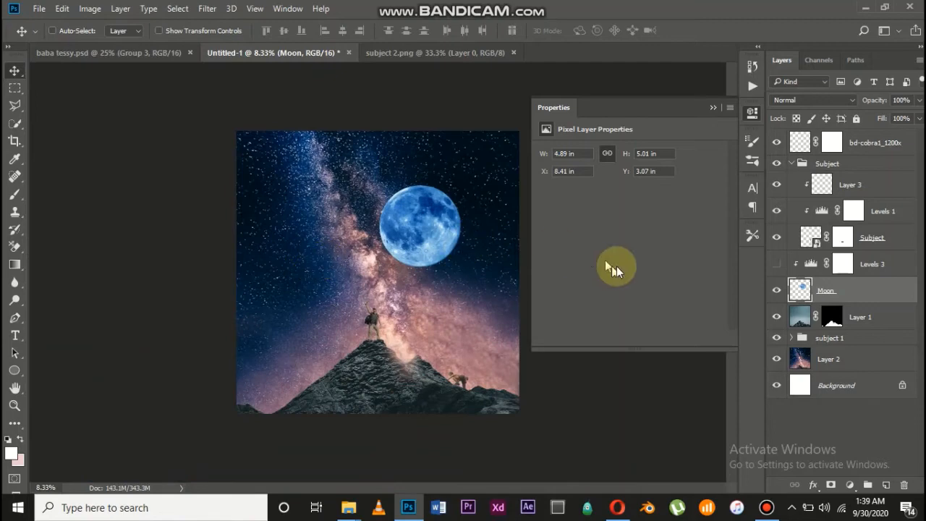
left_click(780, 268)
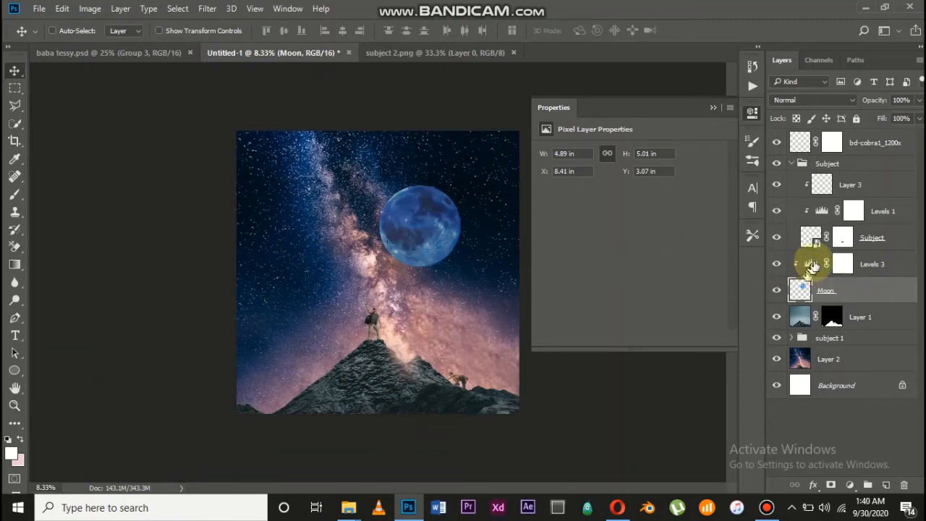
left_click(811, 264)
left_click_drag(657, 247, 640, 246)
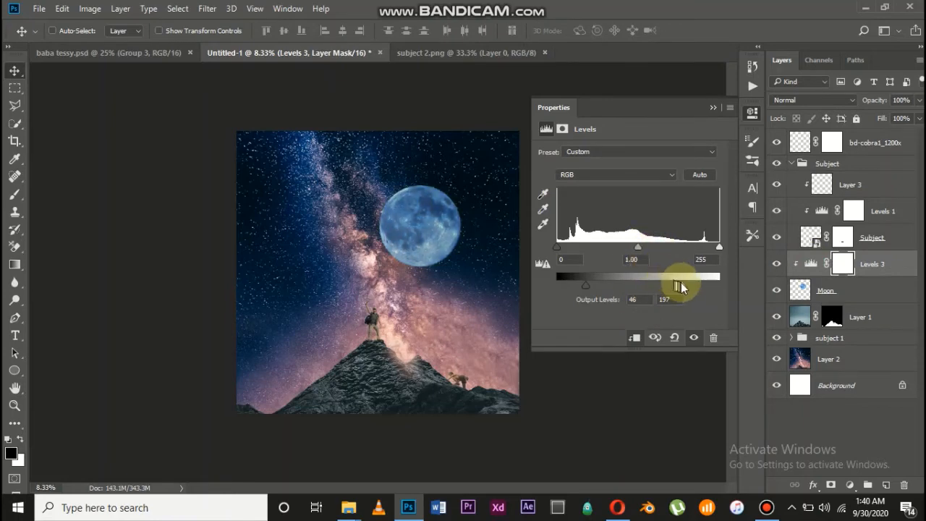
left_click_drag(680, 287, 719, 282)
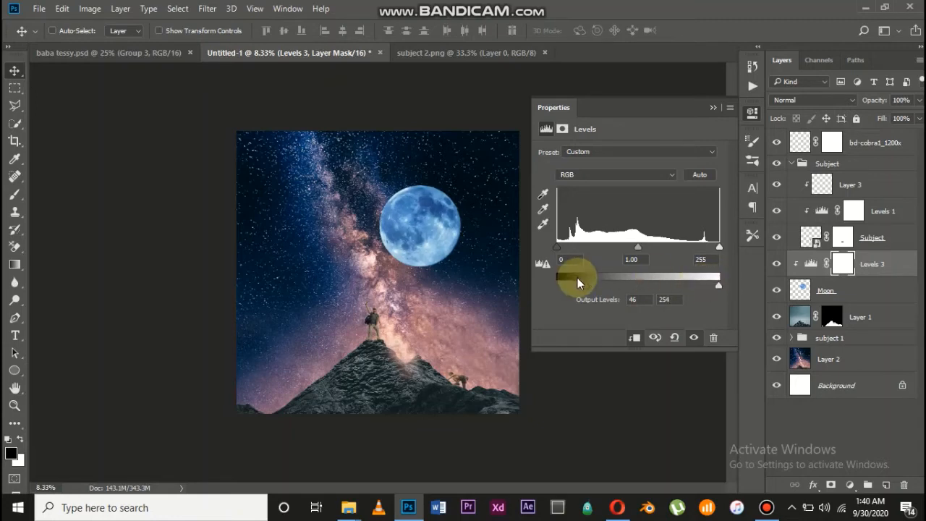
left_click_drag(572, 278, 600, 290)
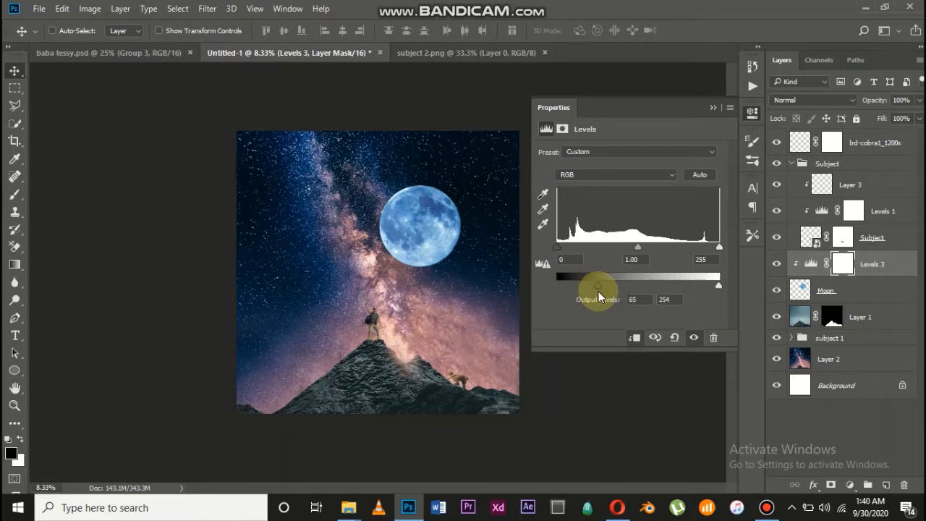
Lower the Moon layer's opacity to 59% and enlarge the moon to about 118%, keeping it above the hiker.
left_click(826, 291)
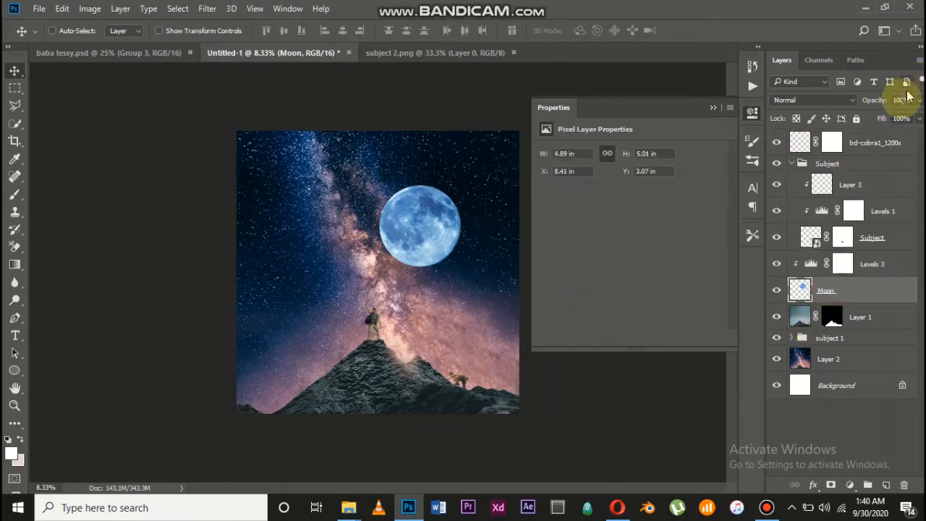
left_click_drag(886, 100, 866, 112)
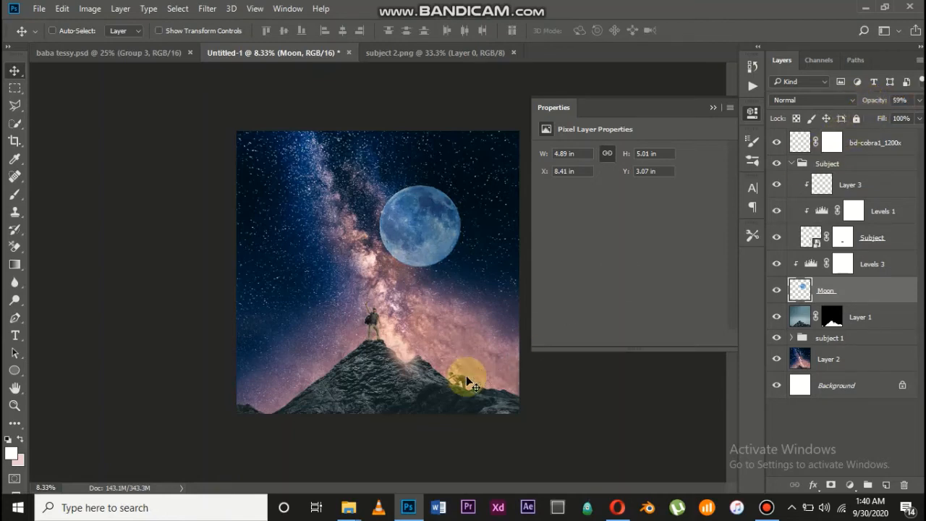
key("ctrl+t")
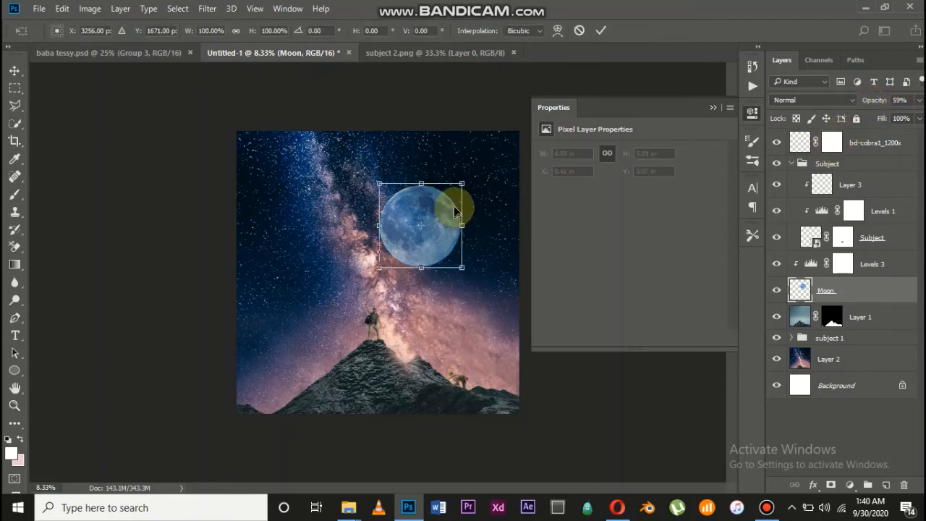
mouse_move(459, 185)
left_mouse_down()
mouse_move(453, 196)
mouse_move(473, 183)
left_mouse_up()
mouse_move(438, 224)
left_mouse_down()
mouse_move(425, 253)
mouse_move(436, 222)
left_mouse_up()
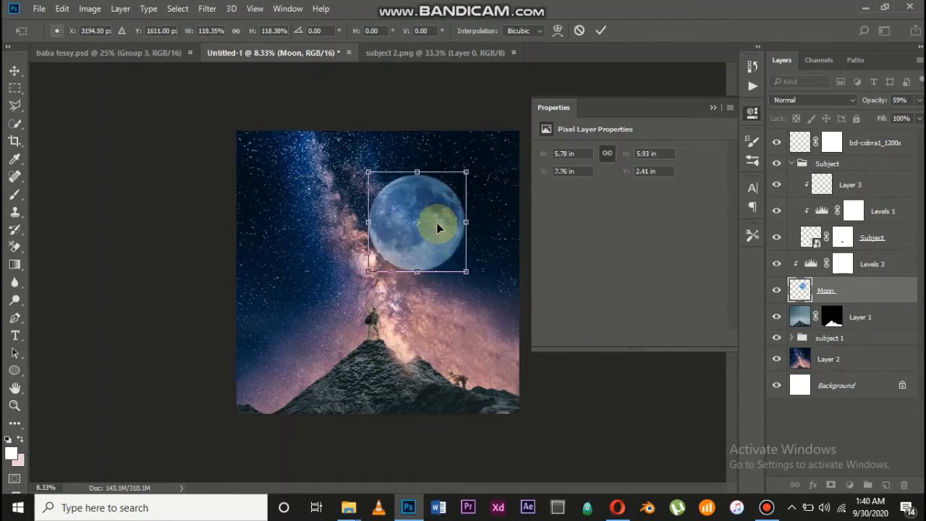
key("Return")
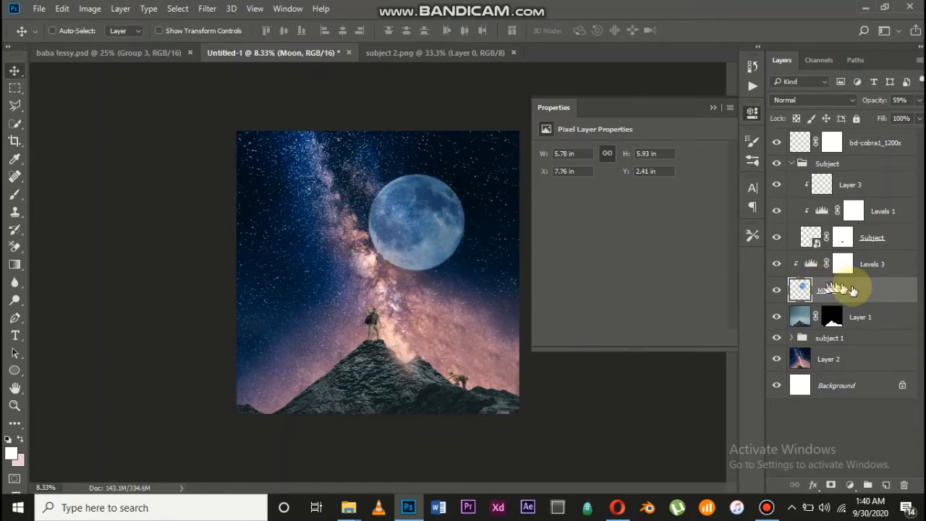
Add an Inner Glow to the Moon layer with Normal blend mode, about 58% opacity and 150 px size.
double_click(907, 290)
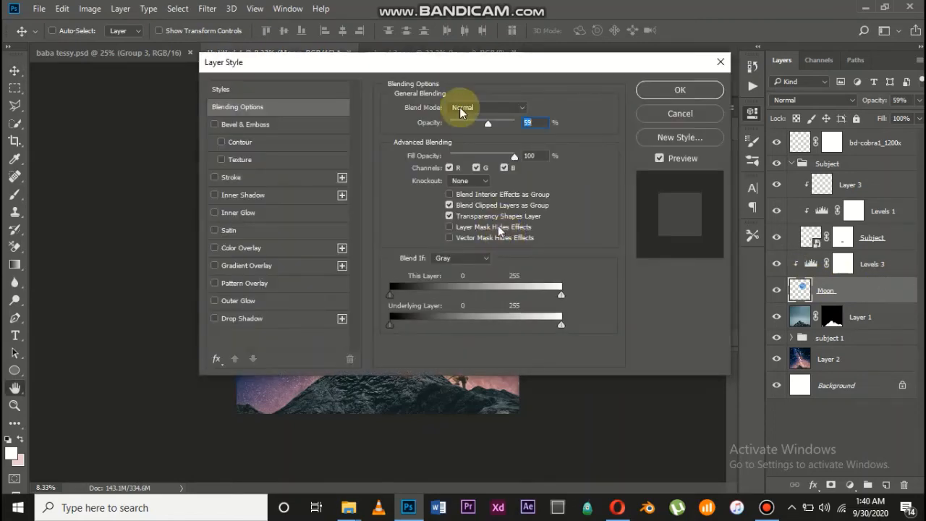
left_click_drag(432, 61, 745, 150)
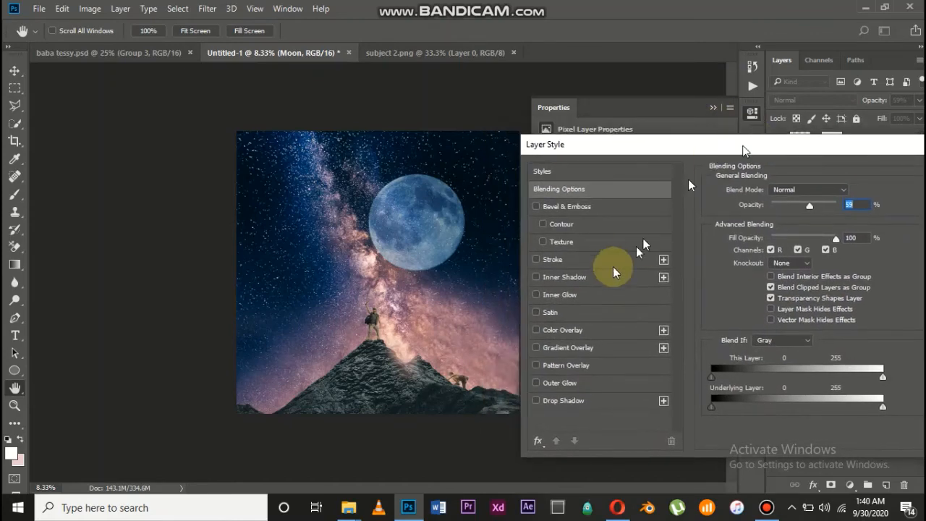
left_click(580, 297)
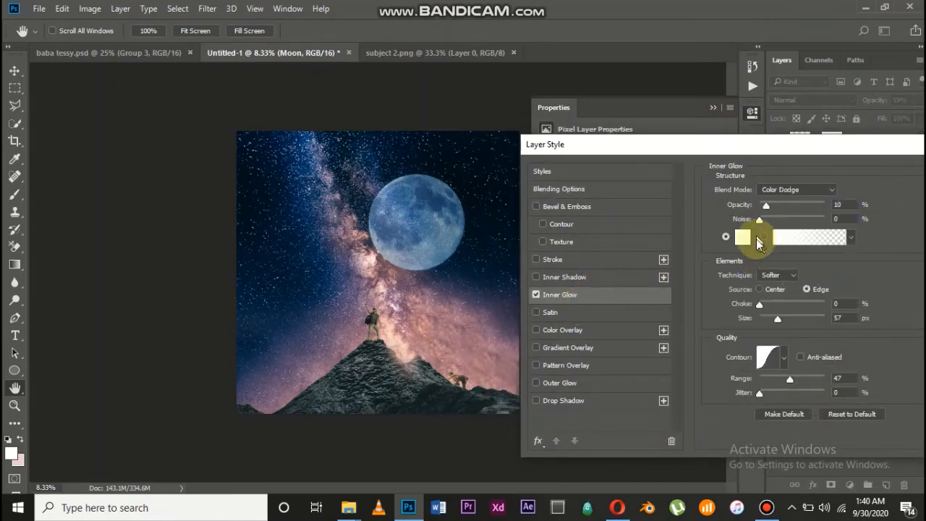
left_click_drag(769, 205, 770, 203)
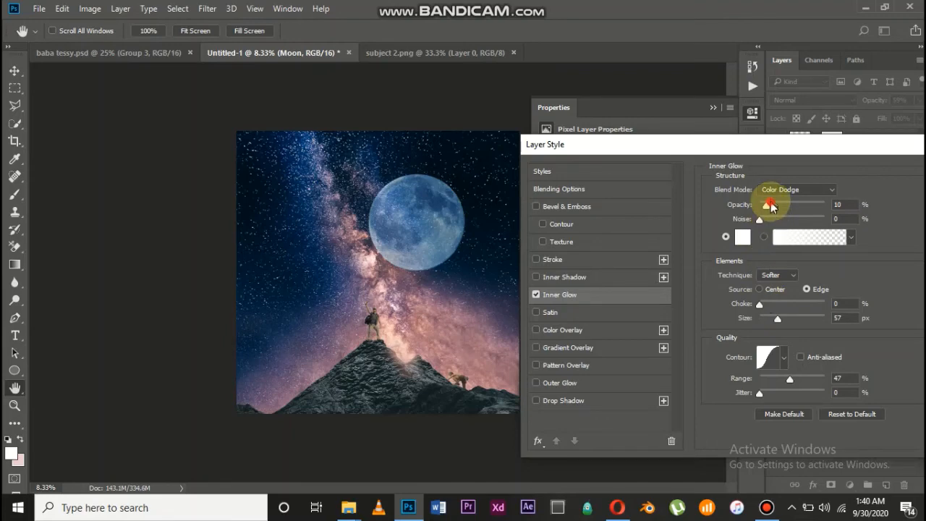
left_click(770, 189)
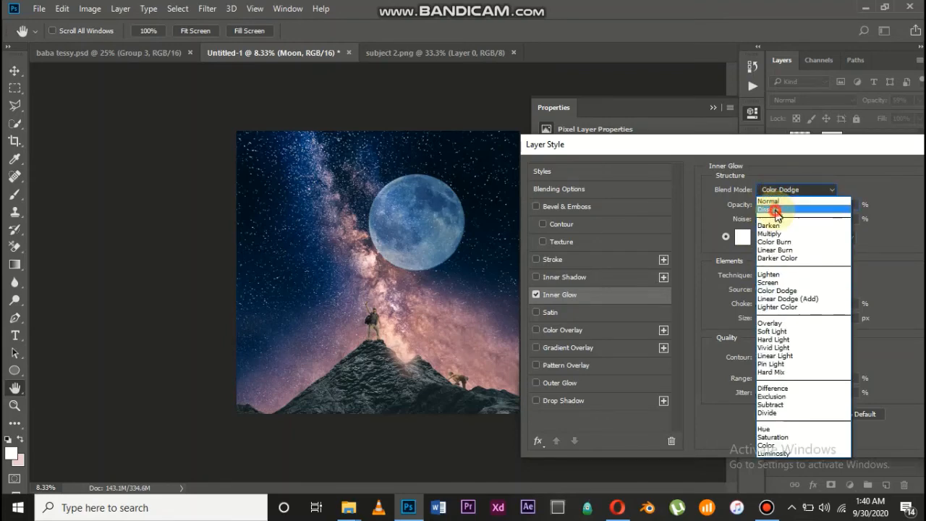
left_click(777, 201)
left_click(777, 190)
left_click(776, 196)
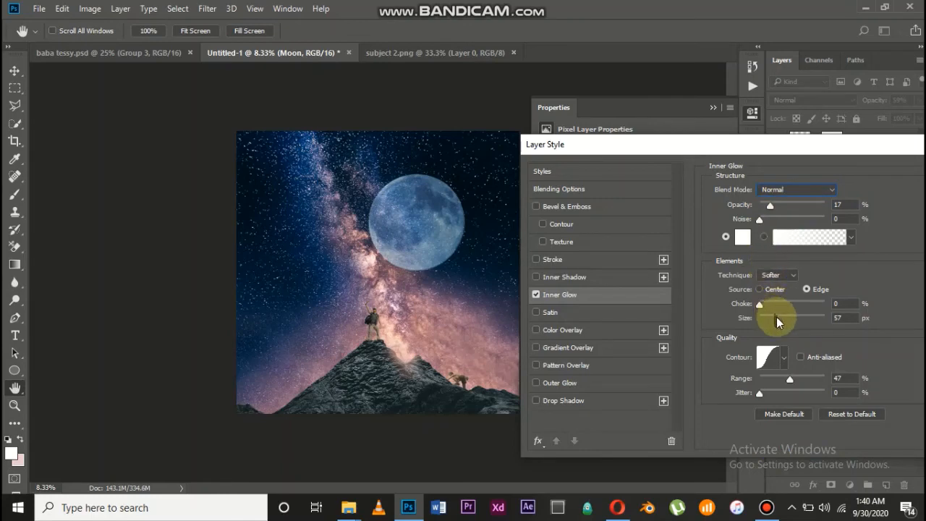
left_click_drag(777, 318, 799, 317)
left_click_drag(769, 204, 794, 209)
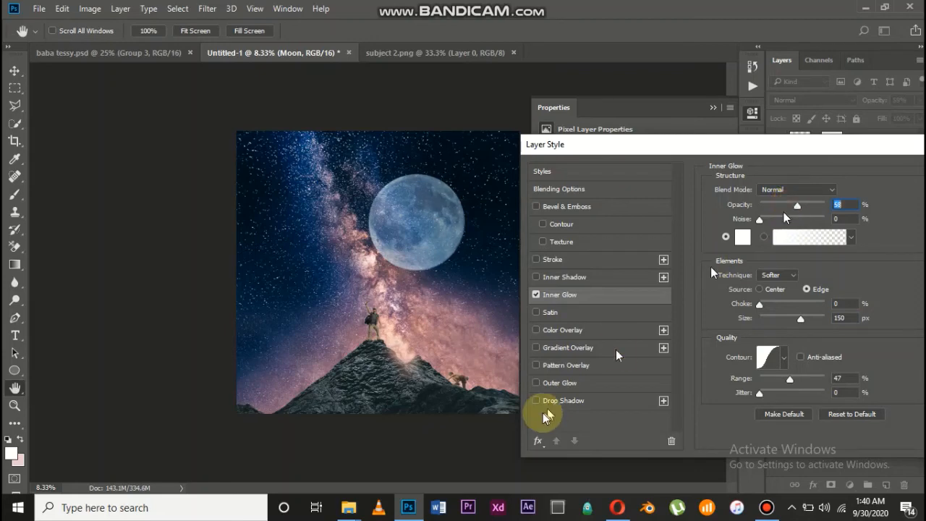
Add a white (ffffff) Outer Glow to the moon with 29% opacity, 7% spread and 250 px size, and apply the layer style.
left_click(568, 383)
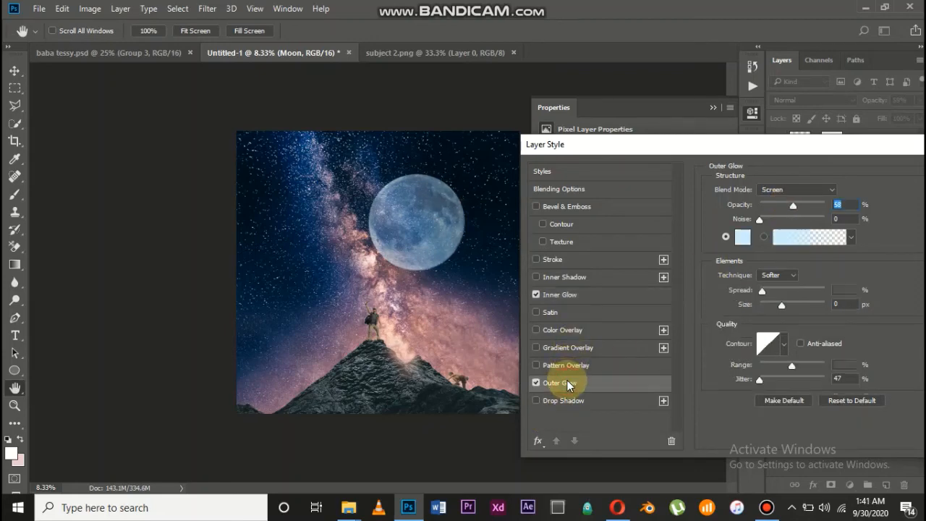
left_click(739, 239)
left_click_drag(568, 305, 439, 215)
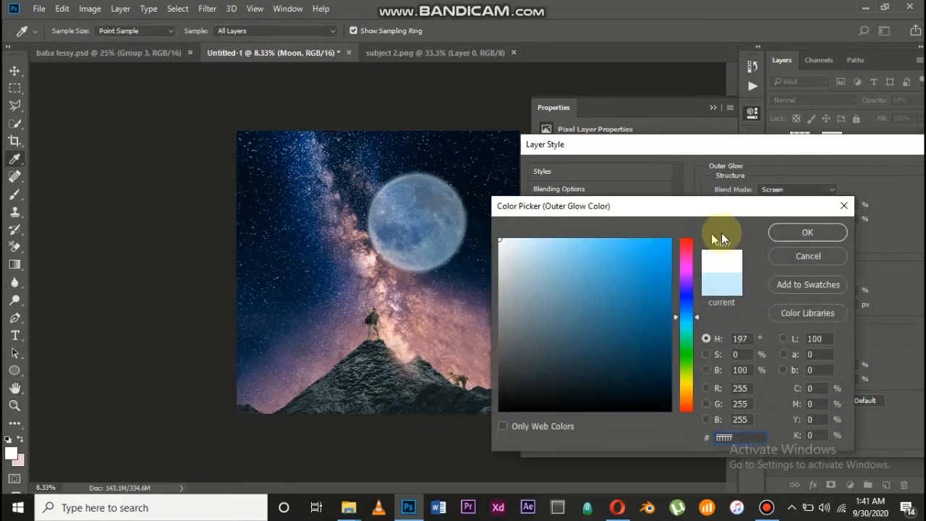
left_click(785, 240)
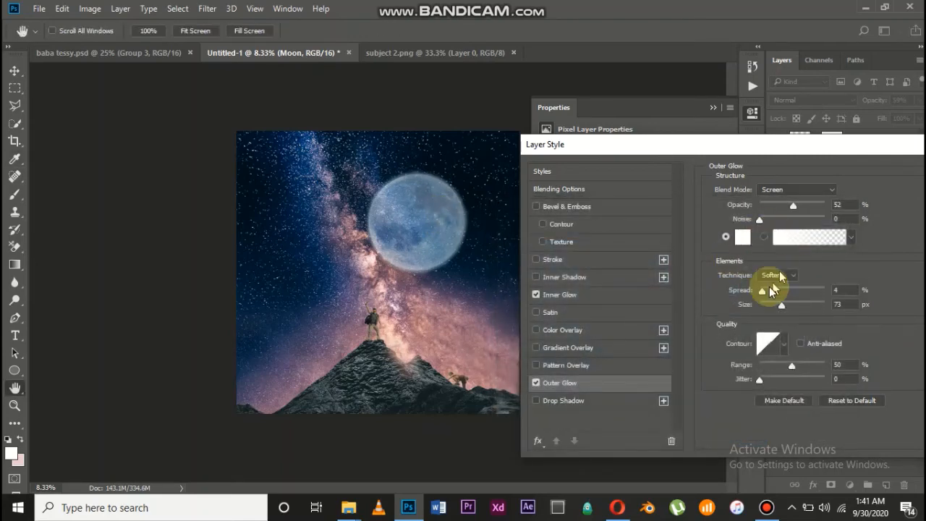
left_click_drag(792, 205, 776, 205)
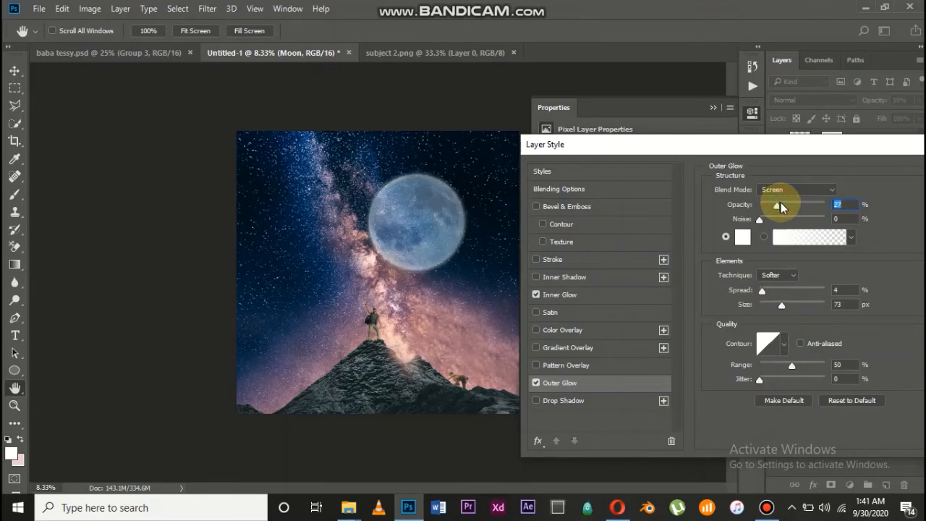
left_click_drag(781, 304, 824, 305)
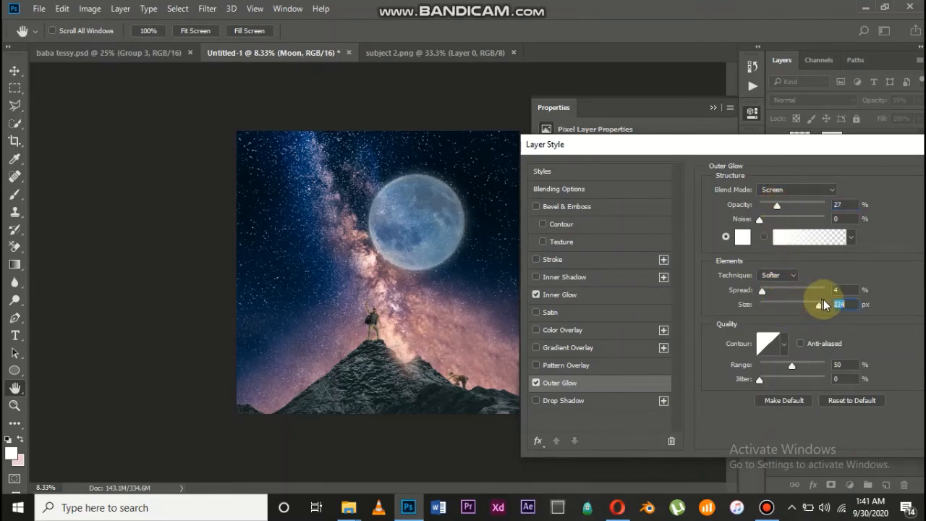
mouse_move(779, 204)
left_mouse_down()
mouse_move(789, 204)
mouse_move(778, 206)
left_mouse_up()
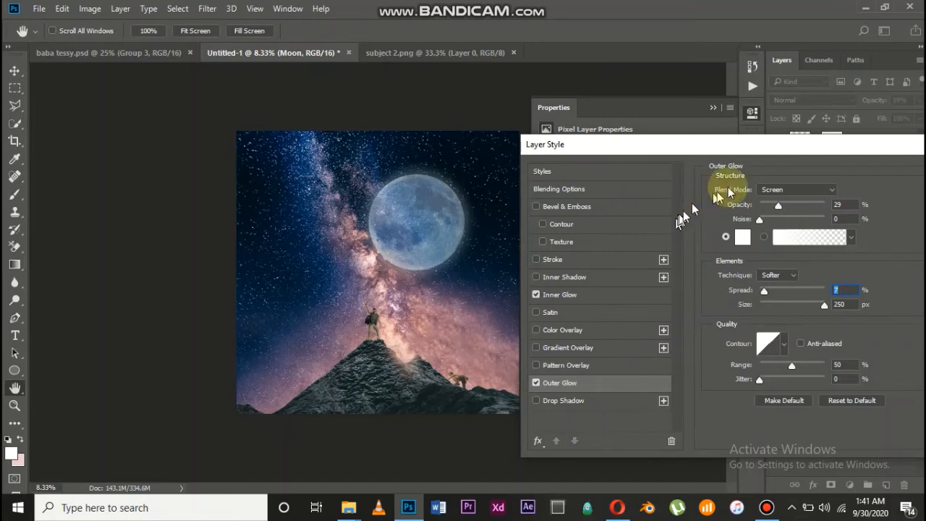
left_click_drag(753, 157, 593, 246)
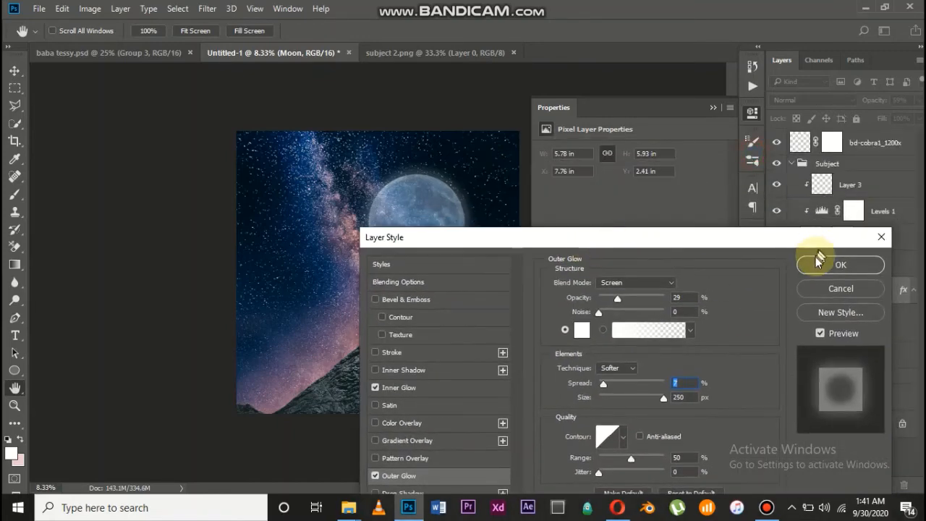
left_click(839, 264)
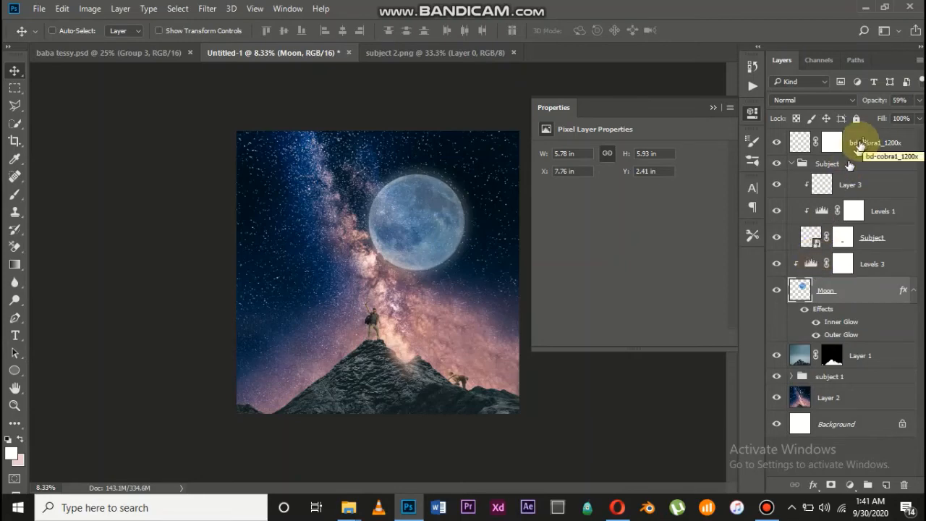
Collapse the Subject group, then group the Moon layer with its Levels 3 adjustment and name the group Moon.
left_click(793, 165)
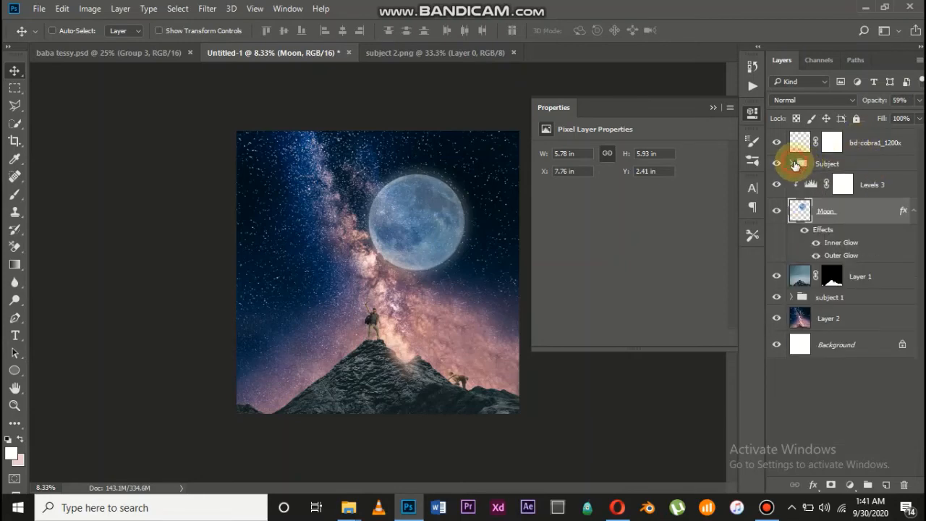
left_click(862, 187, "ctrl")
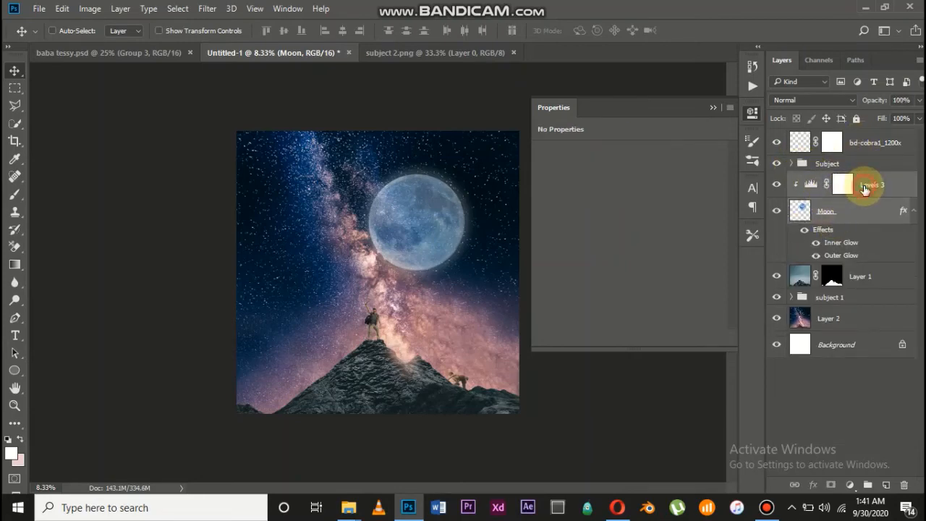
key("ctrl+g")
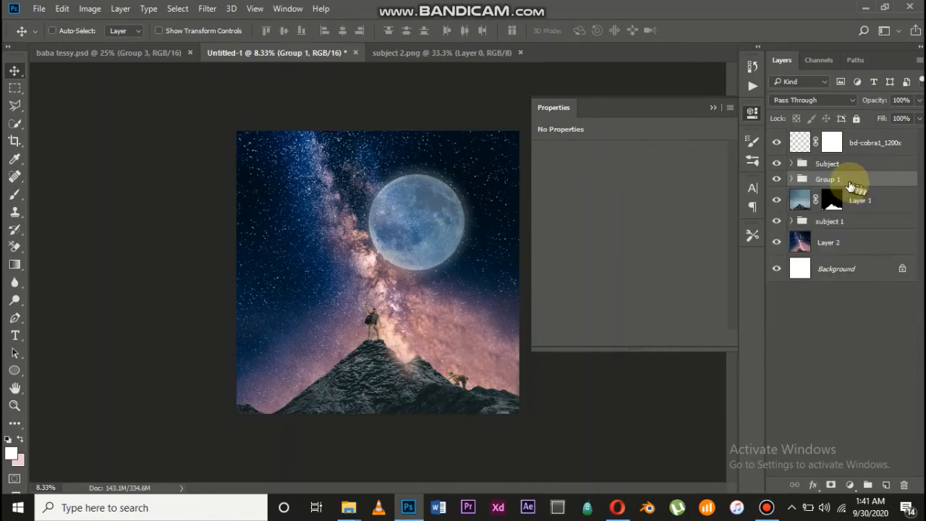
double_click(832, 181)
type("Moon")
key("Return")
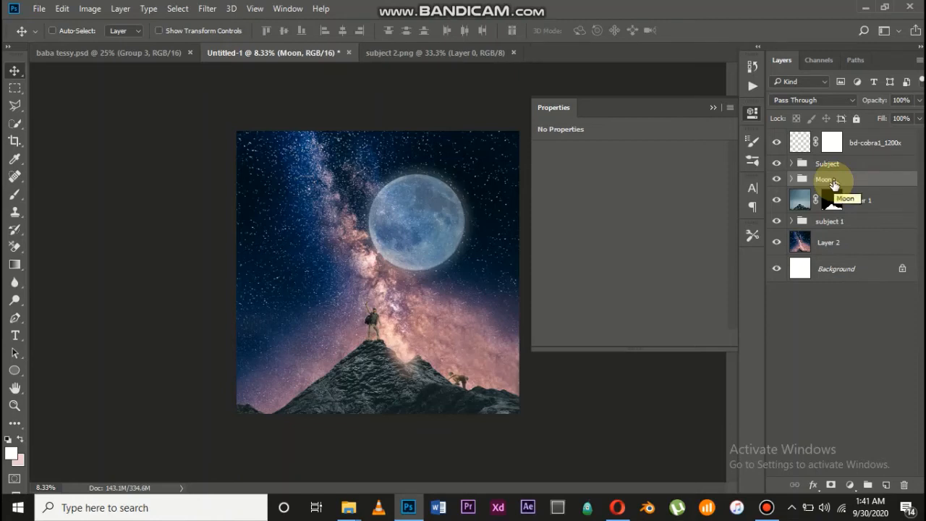
Duplicate all layers and groups from bd-cobra1_1200x down to Layer 2 and merge the copies into one layer.
left_click(854, 149)
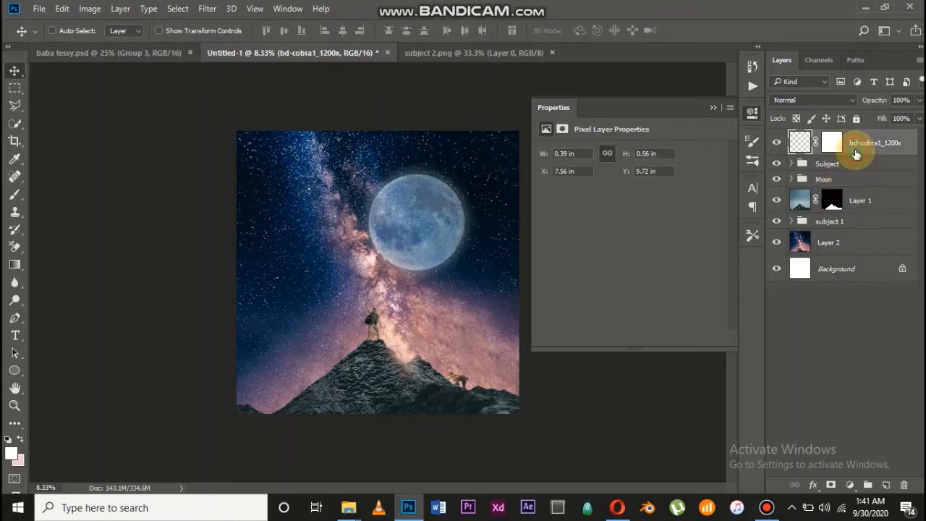
left_click(852, 244, "shift")
key("ctrl+j")
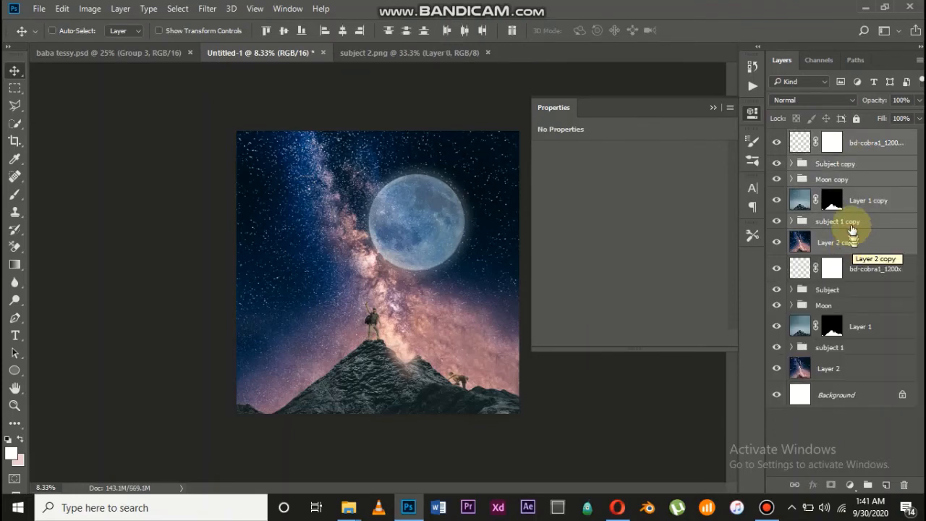
right_click(851, 225)
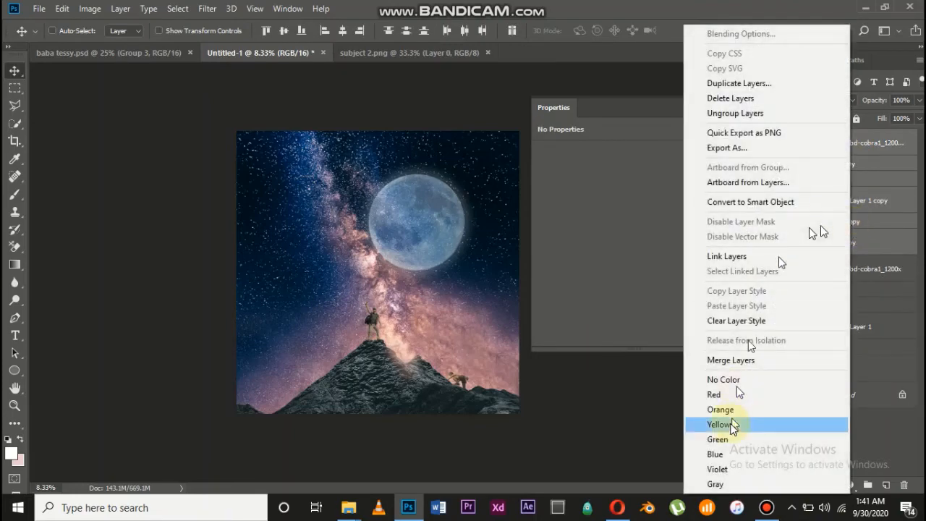
left_click(736, 360)
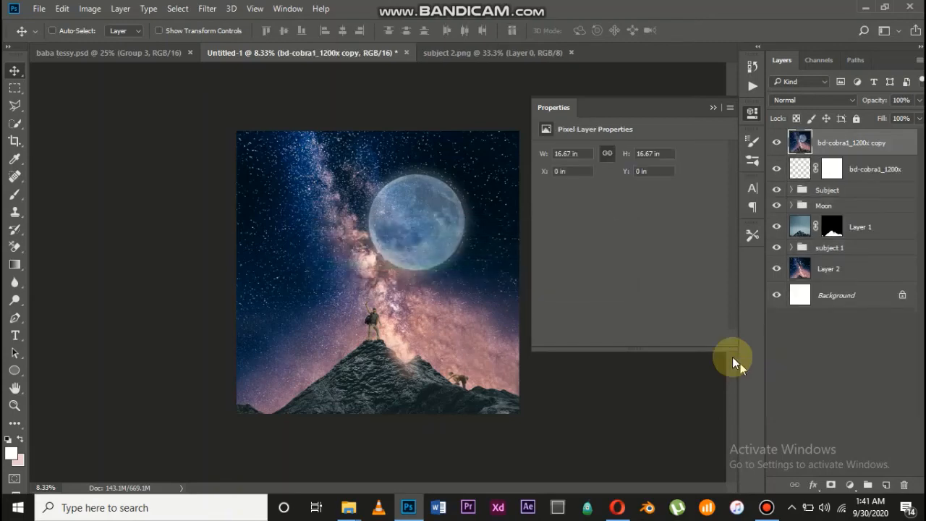
Start a Camera Raw grade on the merged copy with Temperature -12, Tint +13 and Vibrance +73.
left_click(207, 9)
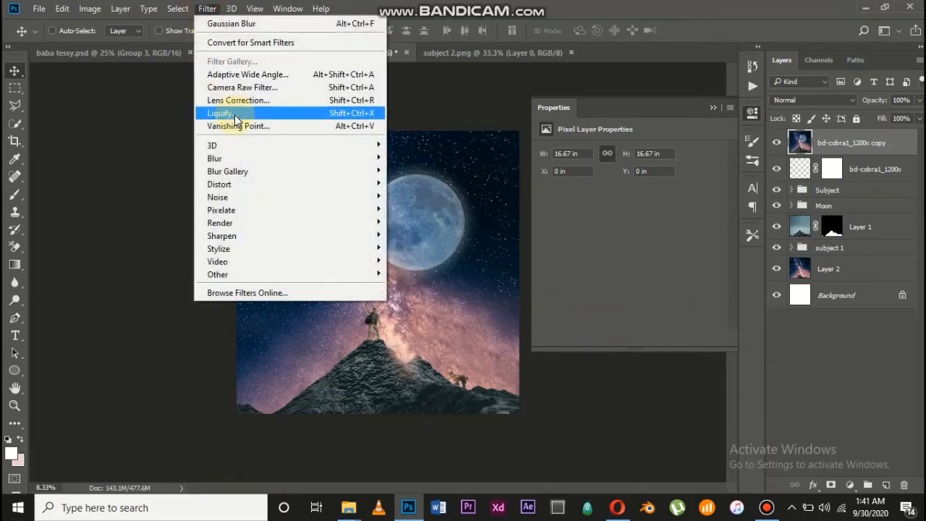
left_click(255, 86)
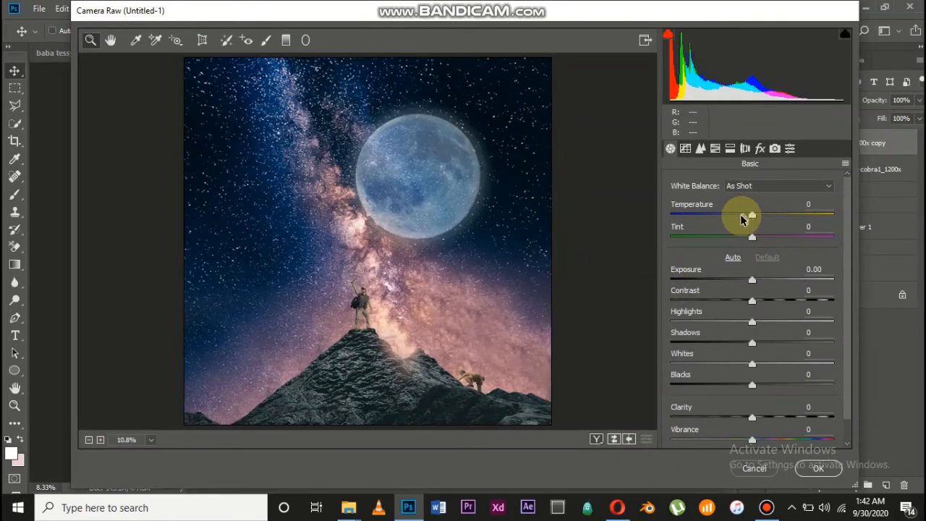
left_click(742, 217)
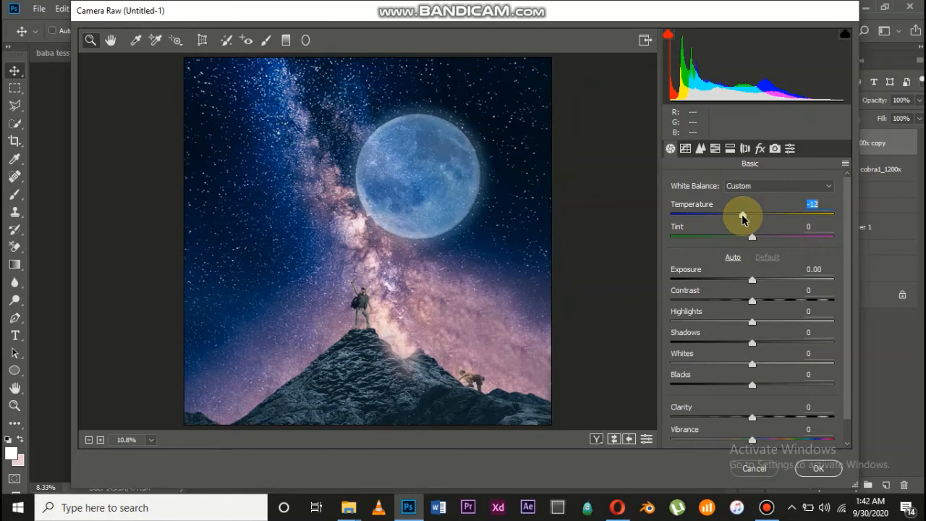
scroll(738, 289, "down", 1)
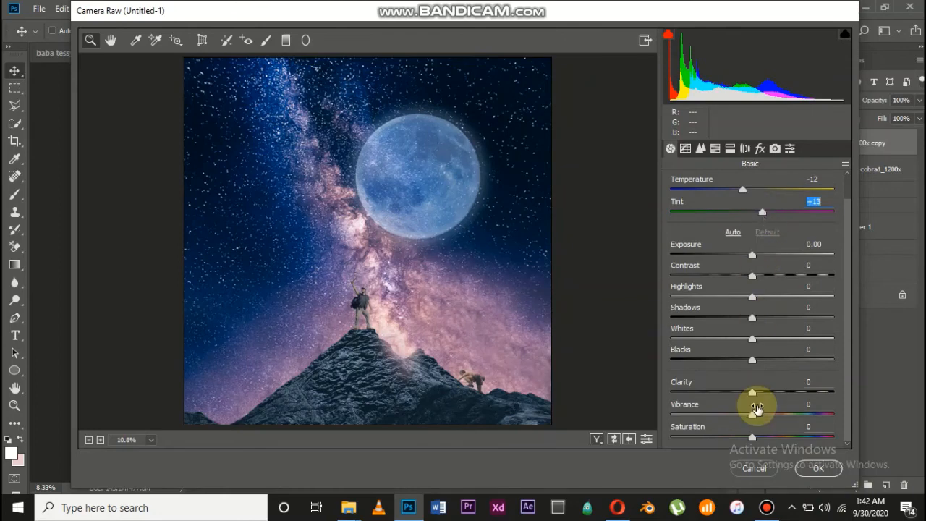
left_click_drag(760, 418, 812, 420)
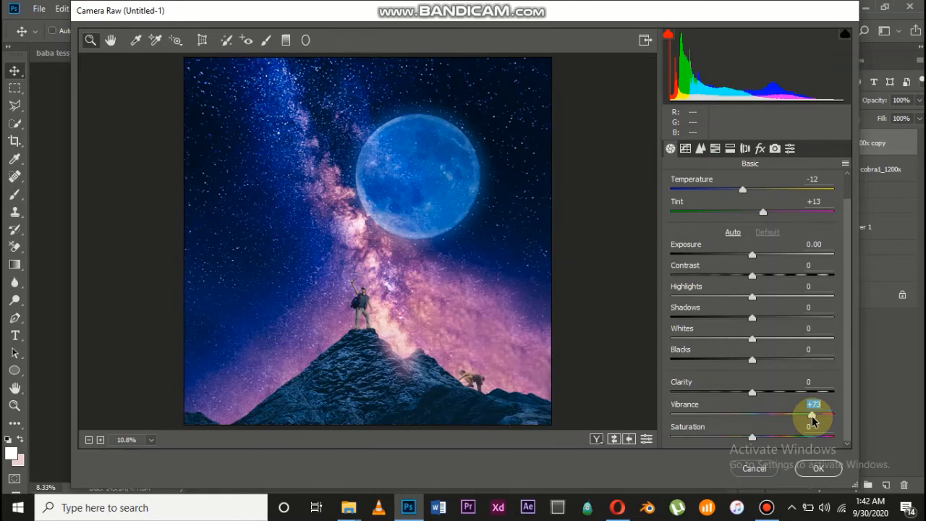
Set Contrast to +44, Highlights to -58, Shadows to -57, Whites to -34, Blacks to -6 and Vibrance to +63.
left_click_drag(751, 275, 714, 302)
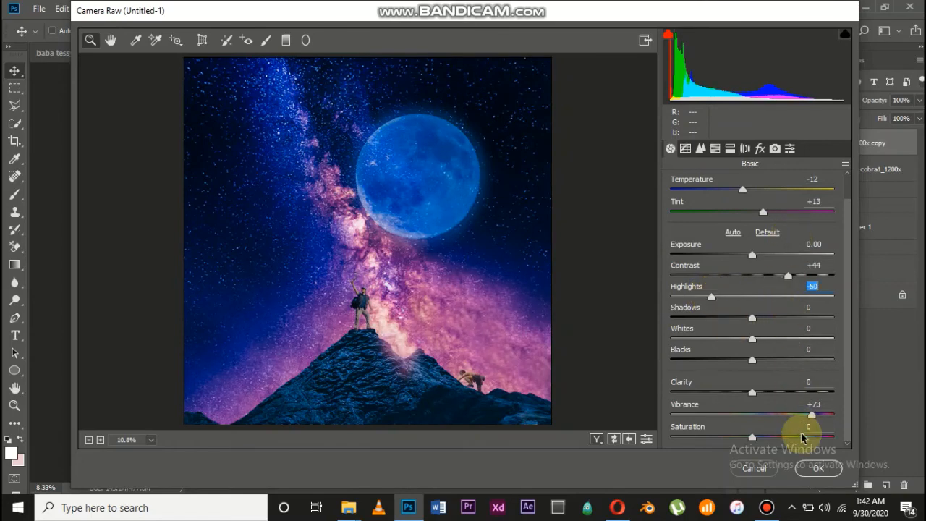
left_click_drag(811, 415, 803, 415)
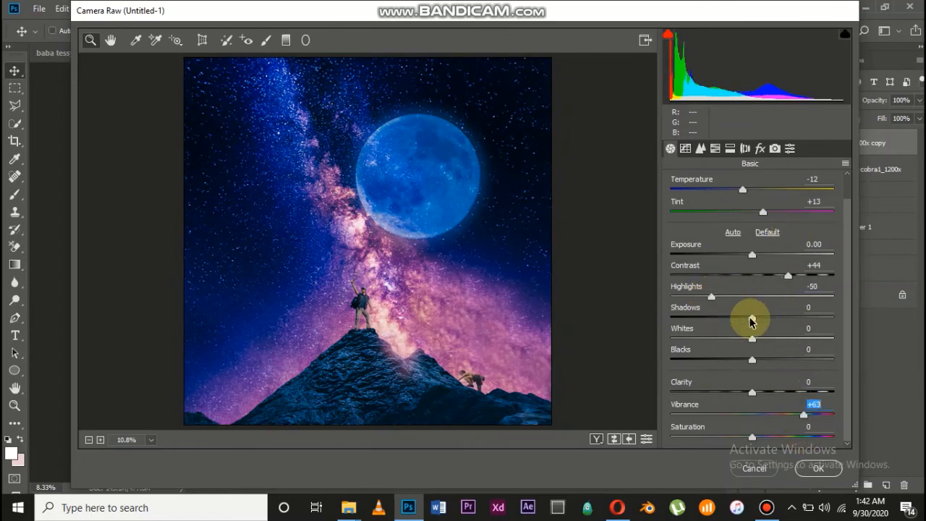
left_click_drag(711, 297, 705, 297)
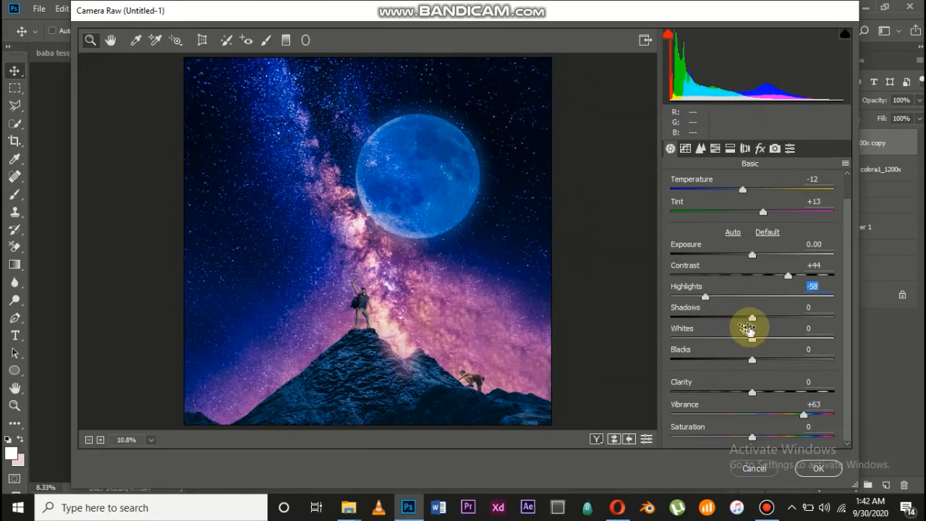
left_click_drag(752, 317, 705, 321)
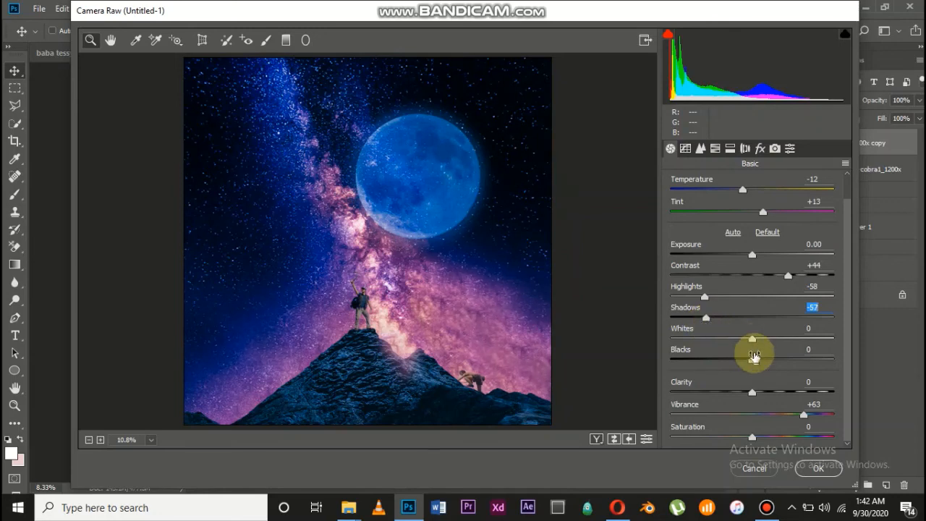
left_click_drag(754, 347, 724, 344)
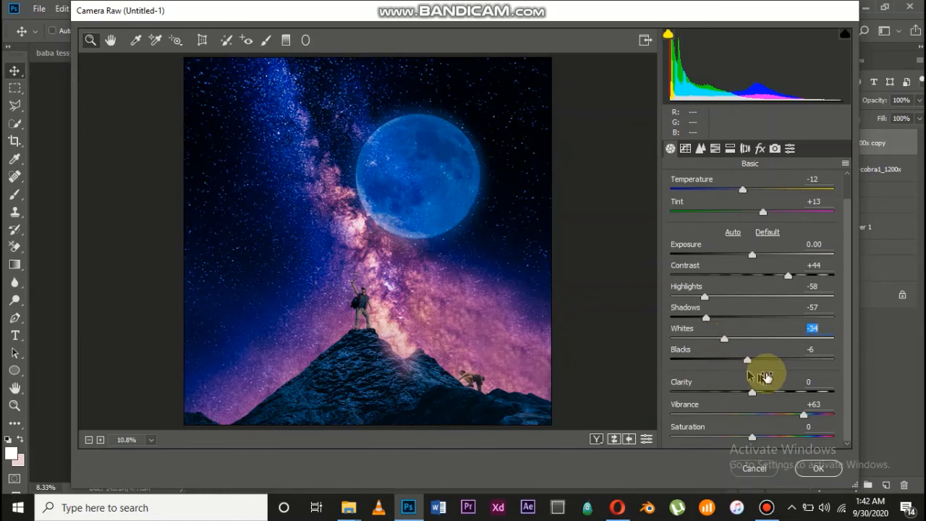
Set the Dehaze amount to +42 and apply the Camera Raw grade to the merged copy.
left_click(759, 148)
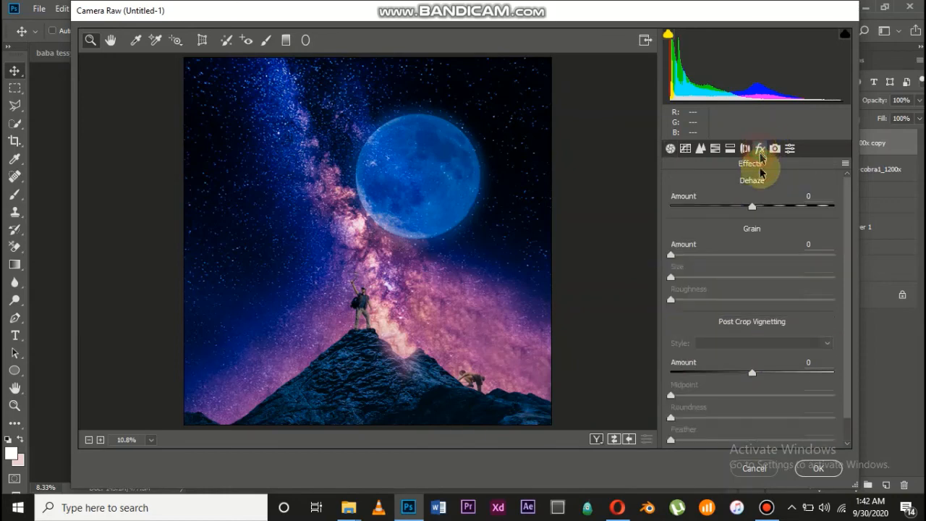
left_click(788, 207)
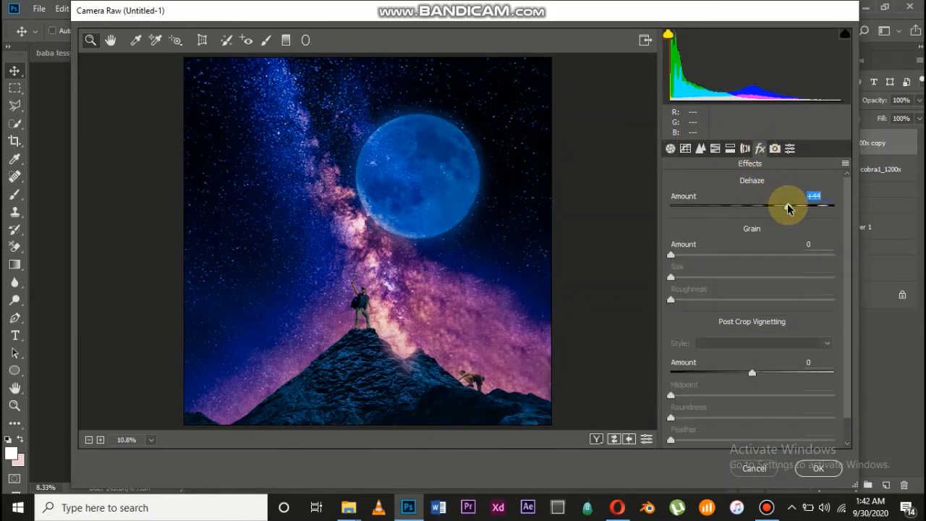
left_click_drag(788, 208, 794, 209)
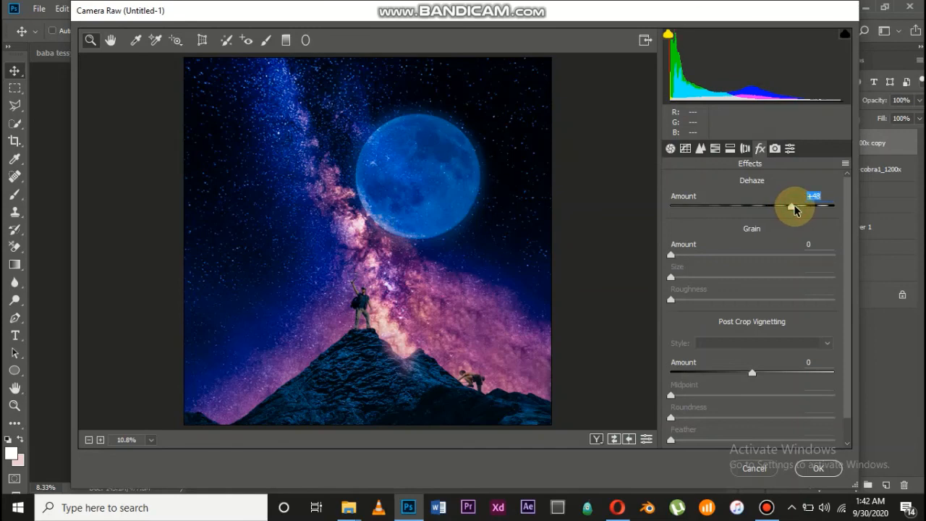
left_click(786, 208)
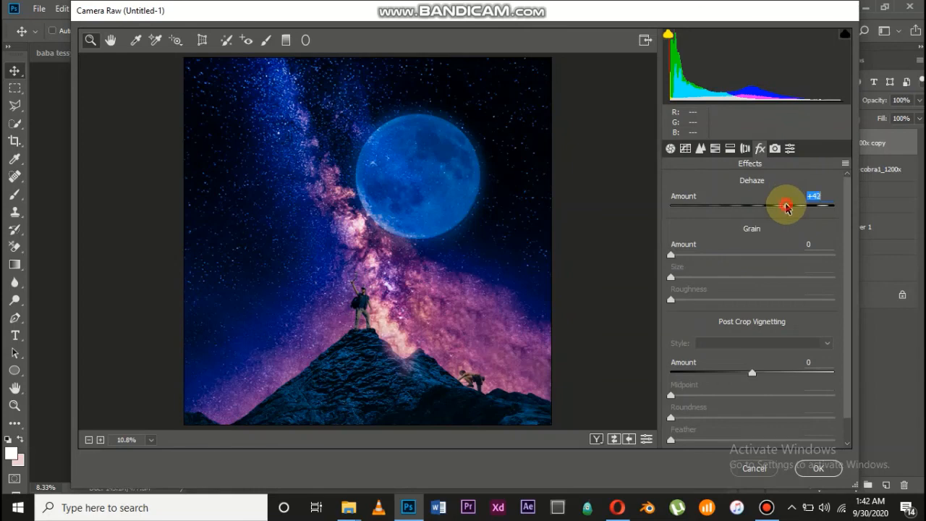
left_click(802, 472)
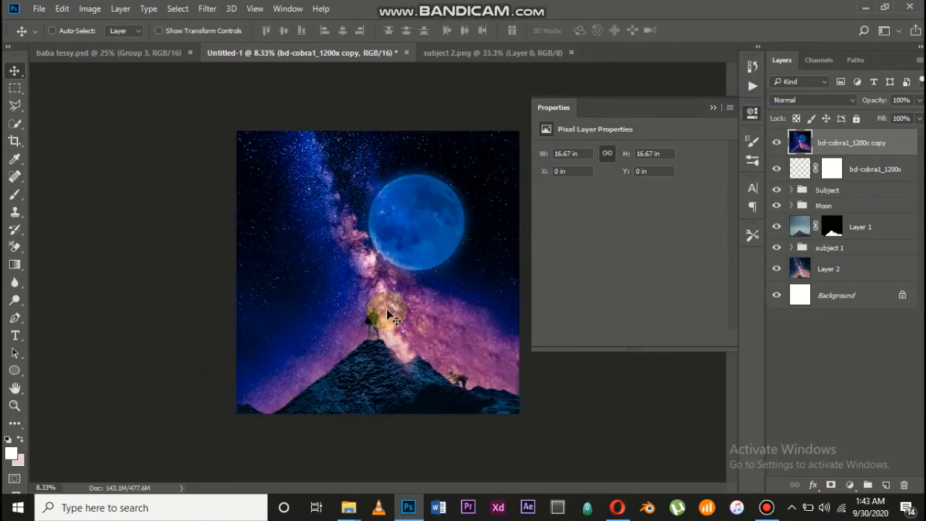
Compare the image before and after the Camera Raw grade by repeatedly undoing and redoing it.
key("ctrl+z")
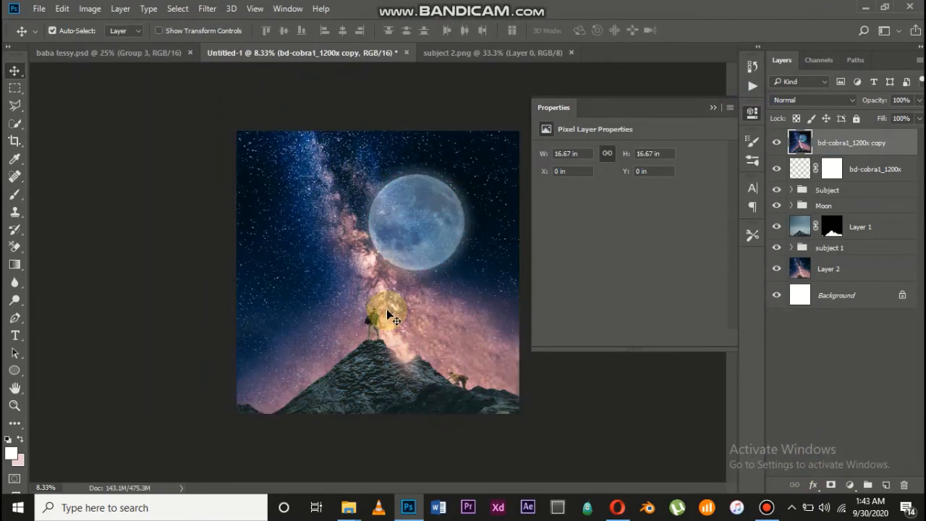
key("ctrl+shift+z")
key("ctrl+z")
key("ctrl+shift+z")
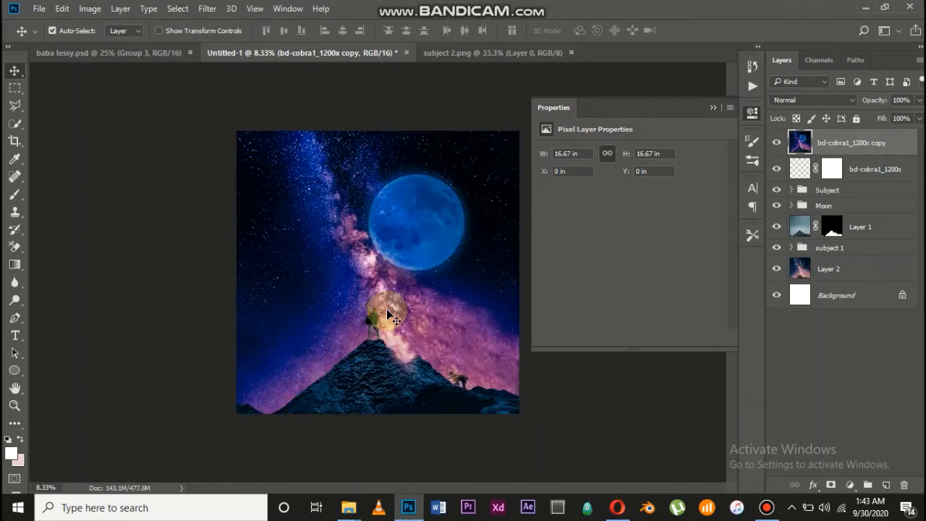
key("ctrl+z")
key("ctrl+shift+z")
Add a white artist credit line reading "ART BY" followed by the artist's name, in Montserrat SemiBold at 26 pt.
left_click(14, 335)
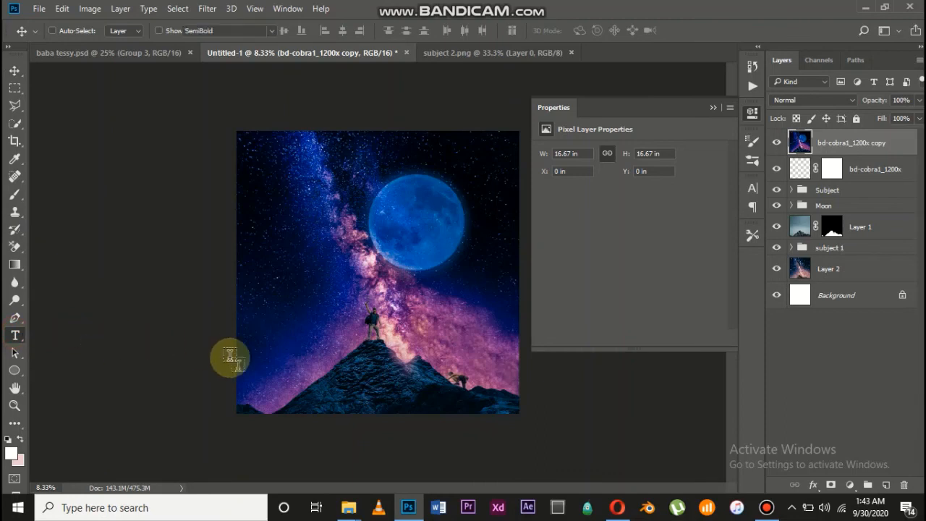
left_click(304, 328)
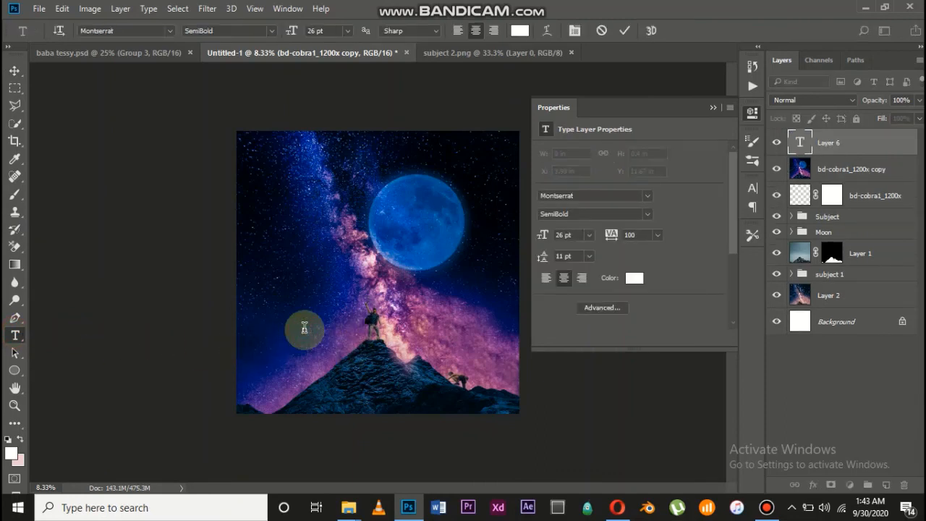
type("ART BY TYLER")
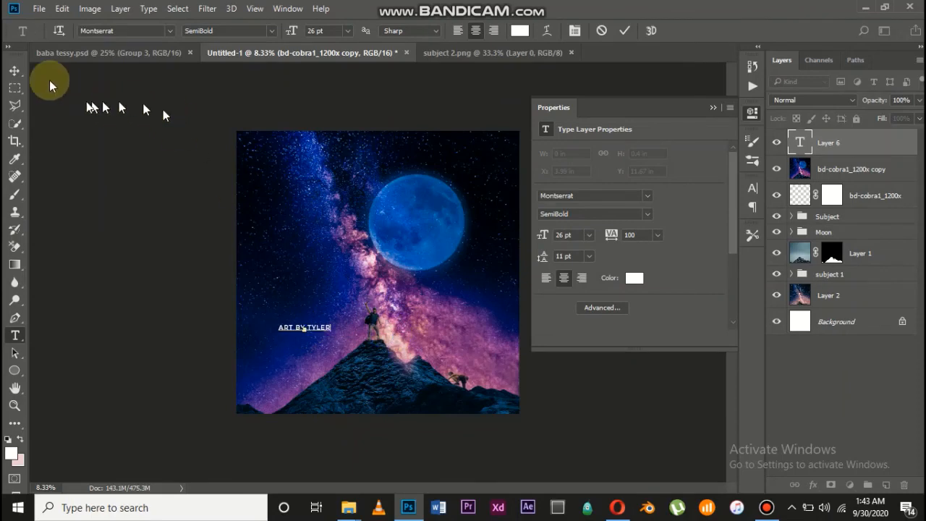
left_click(14, 70)
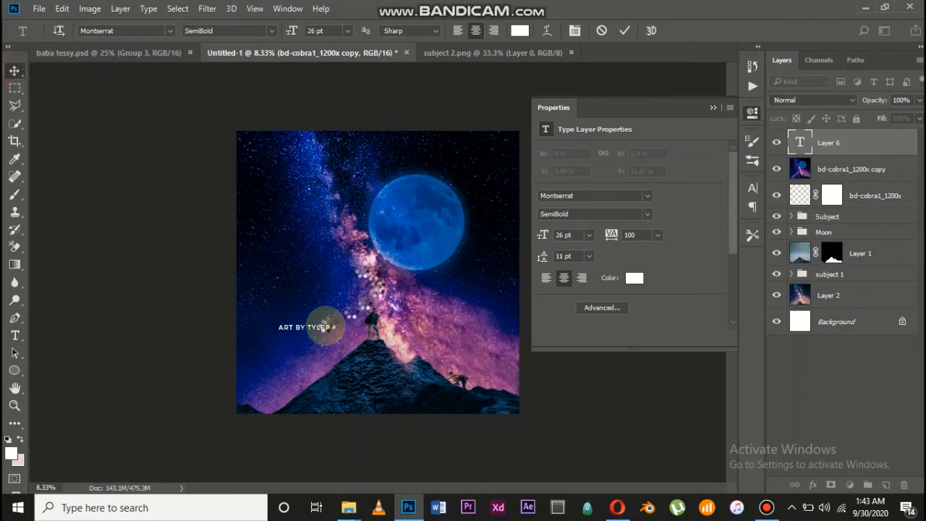
Center the credit text horizontally on the canvas and move it down onto the base of the mountain.
left_click(755, 188)
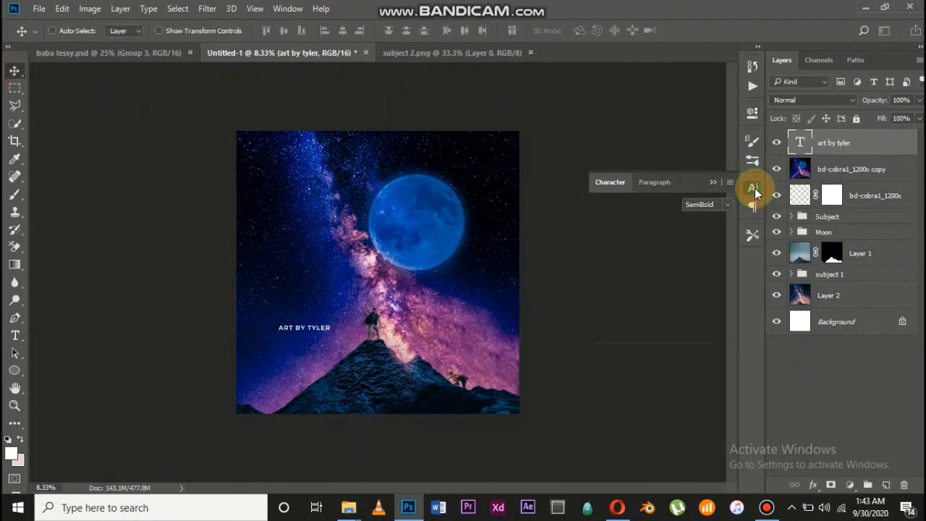
left_click(653, 182)
left_click(615, 185)
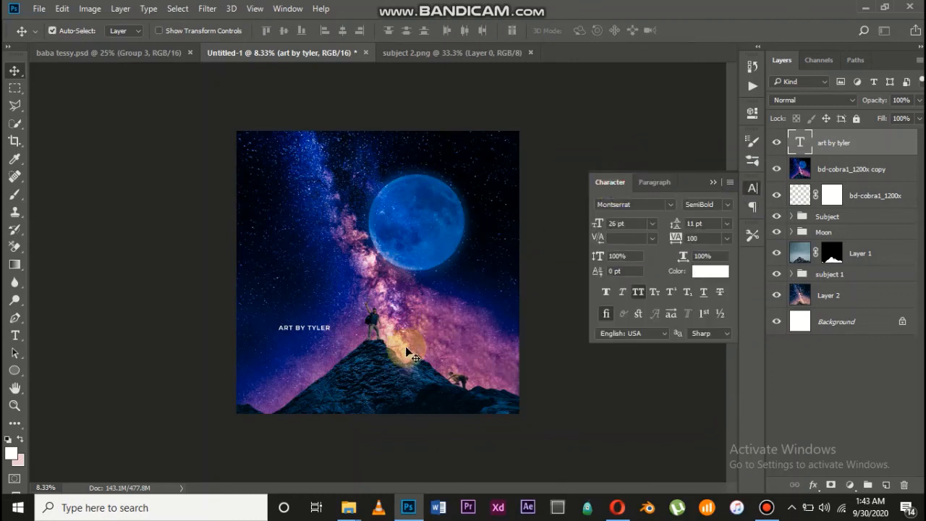
key("ctrl+a")
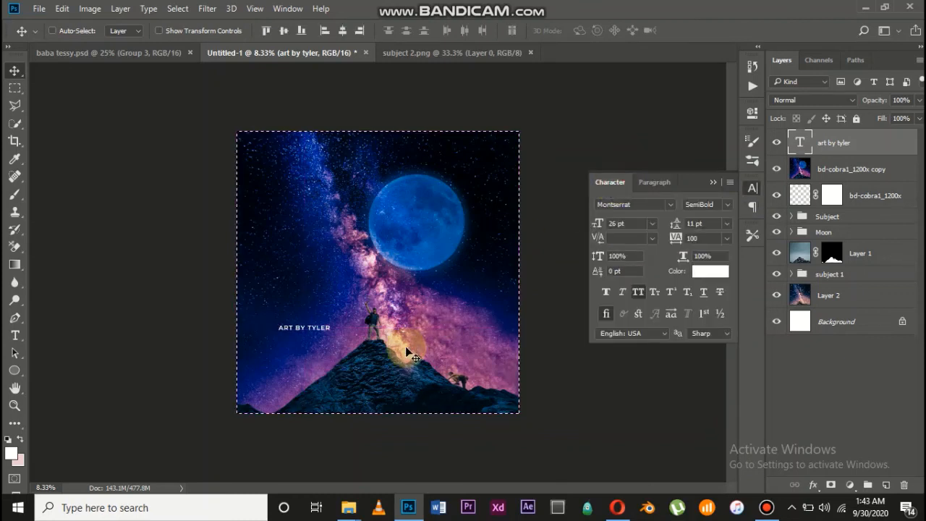
left_click(342, 31)
key("ctrl+d")
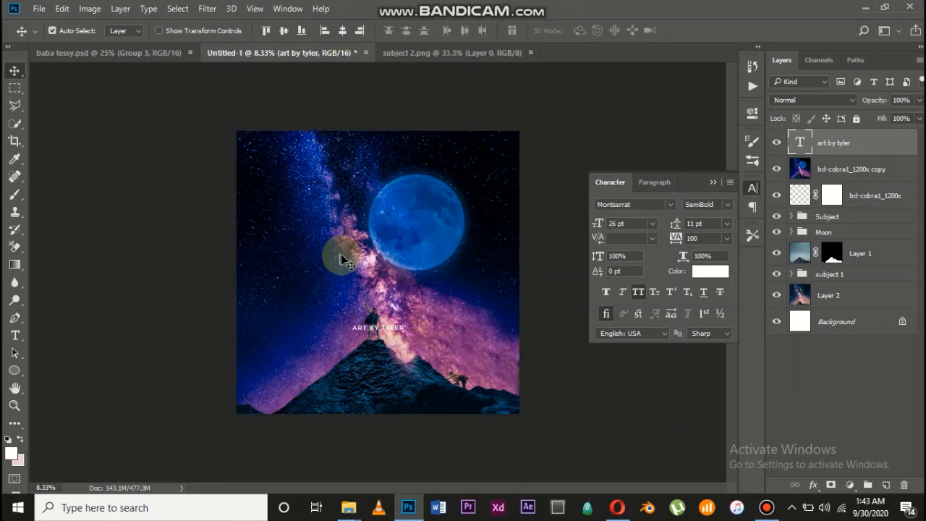
left_click_drag(391, 331, 395, 398)
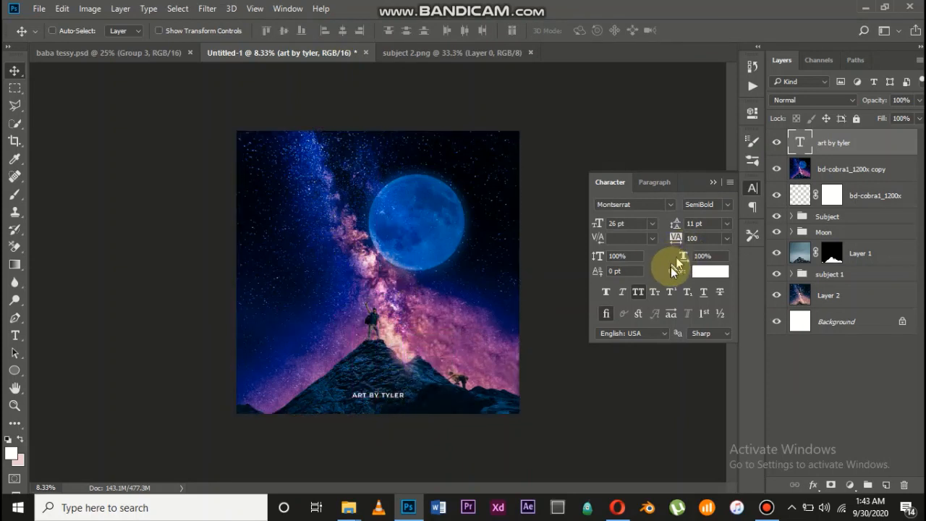
Set the credit text's tracking to 1500 and its font style to Bold.
left_click(703, 239)
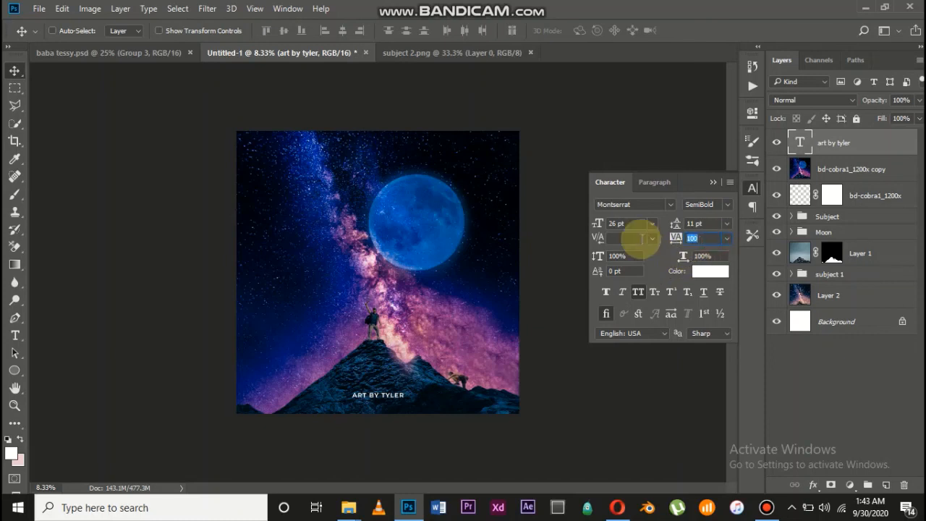
type("15")
key("Return")
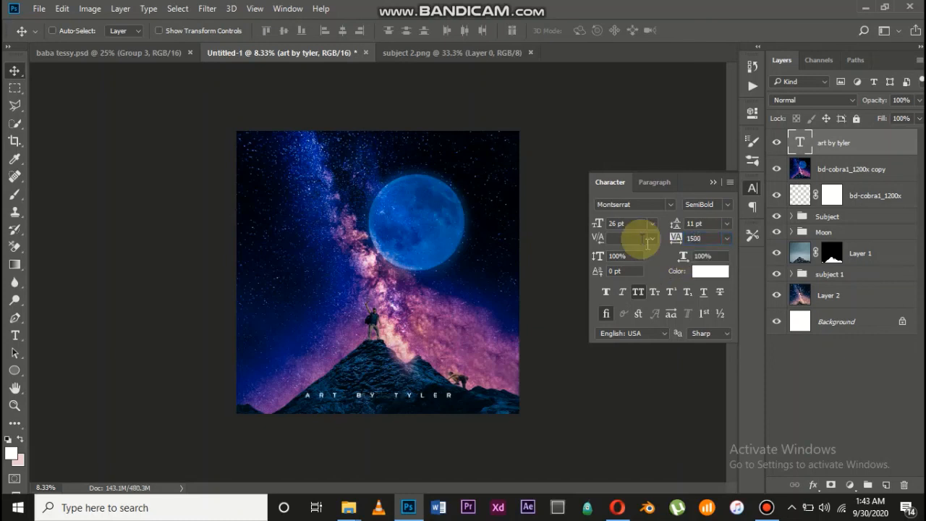
left_click(727, 204)
left_click(713, 347)
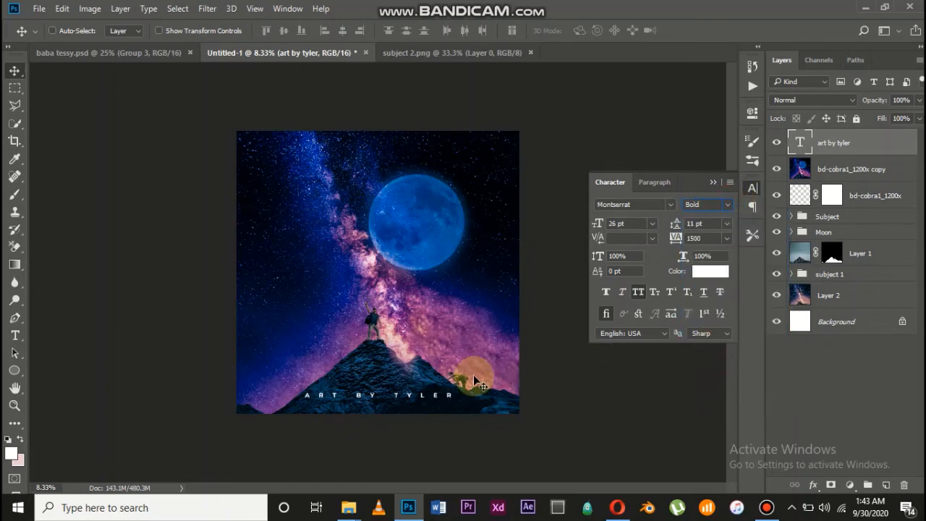
Nudge the credit text slightly lower on the mountain base.
key("shift+Down")
key("shift+Down")
key("shift+Down")
key("shift+Down")
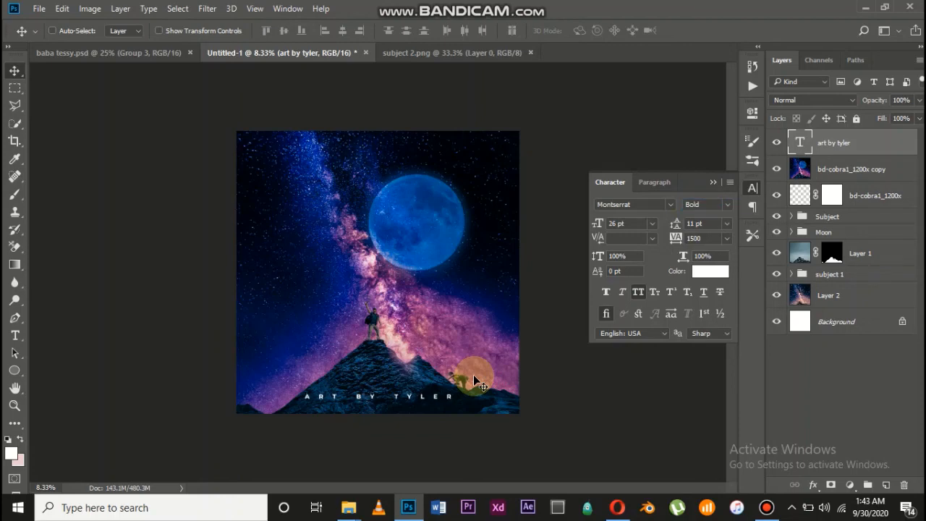